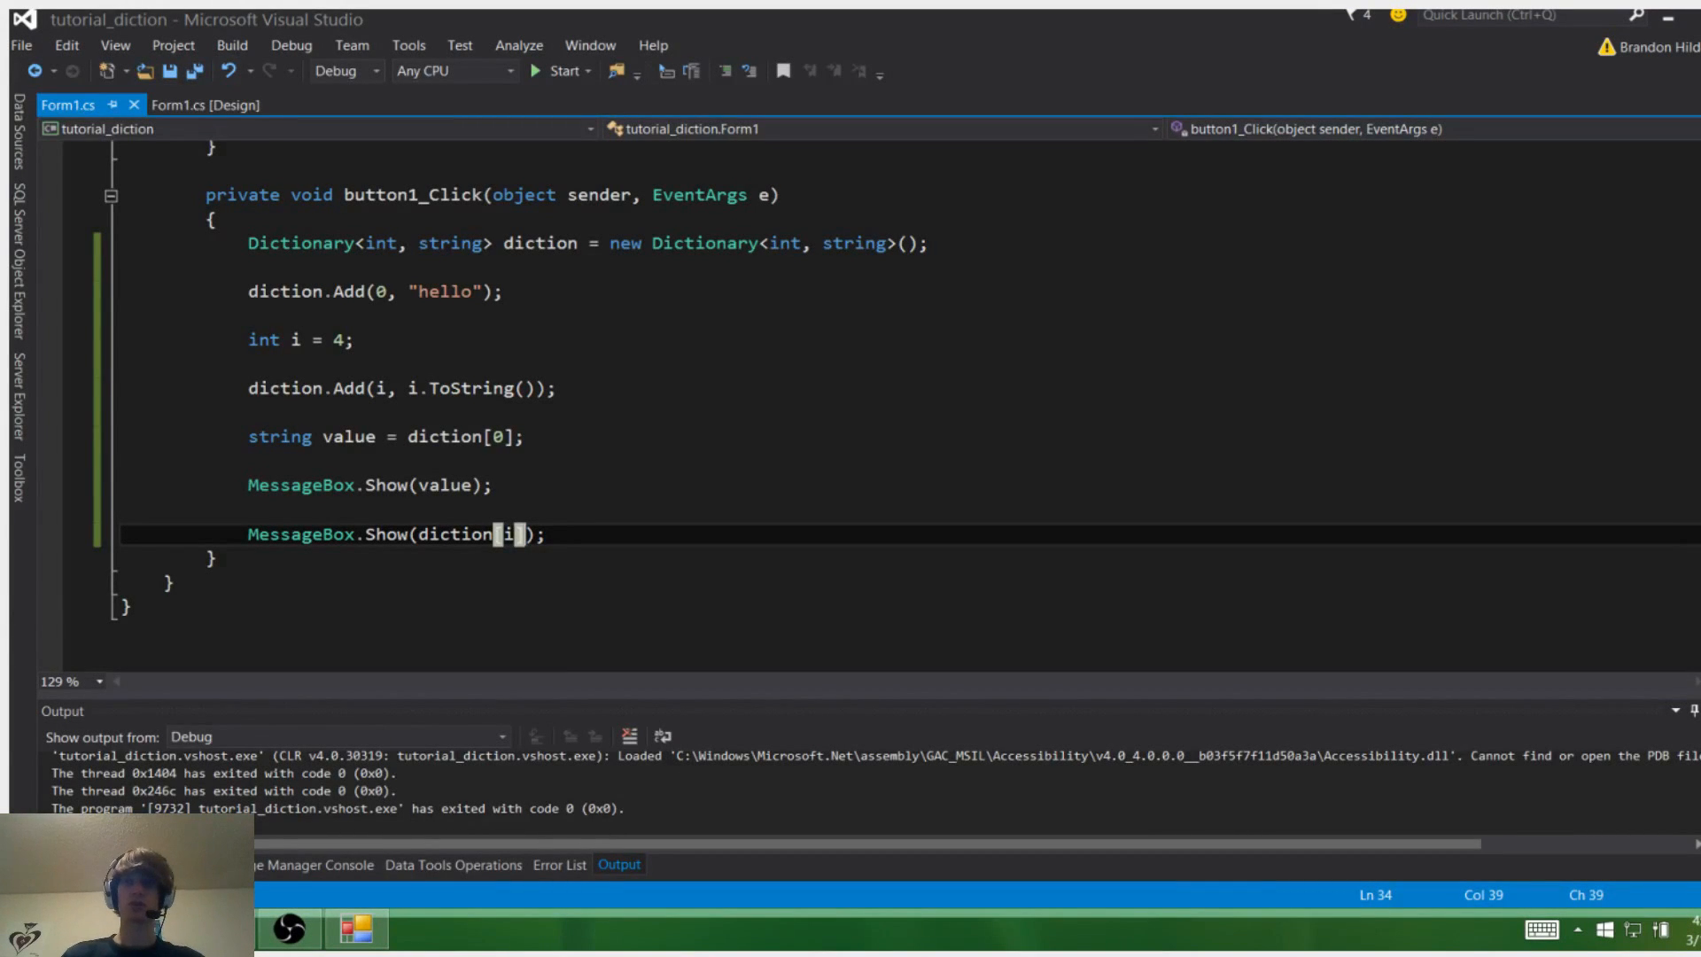
# - Review the existing Dictionary<int, string> diction declaration, highlighting its types and name
pyautogui.click(399, 364)
pyautogui.scroll(3, 398, 364)
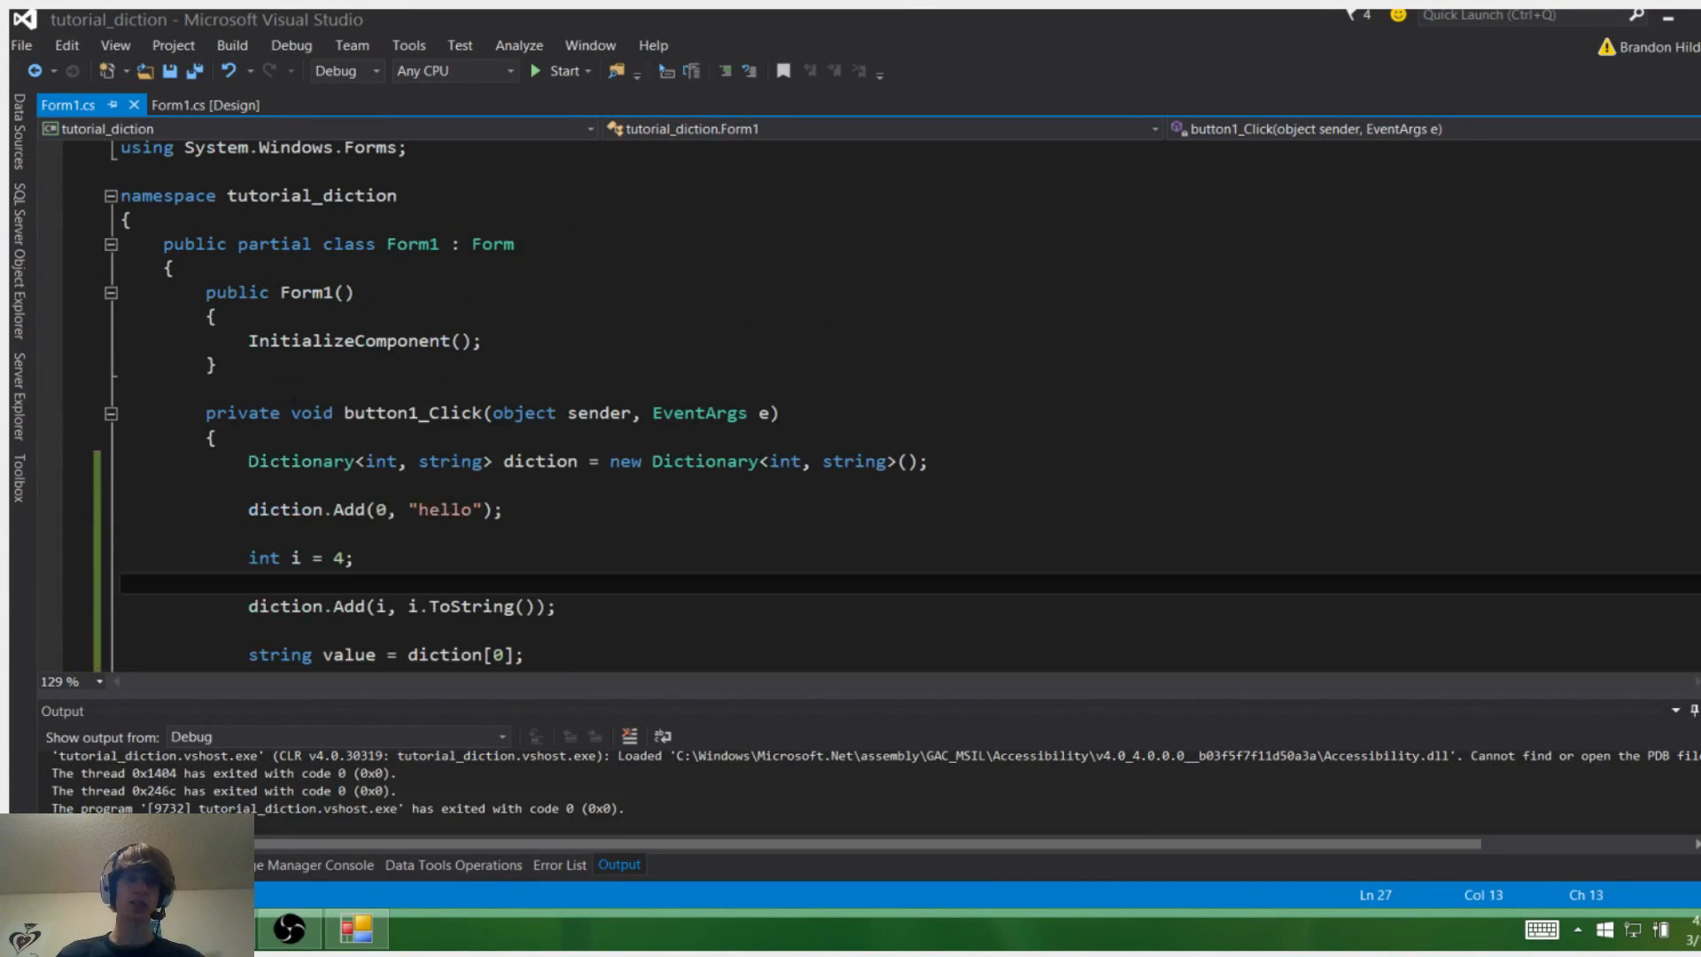
pyautogui.doubleClick(298, 462)
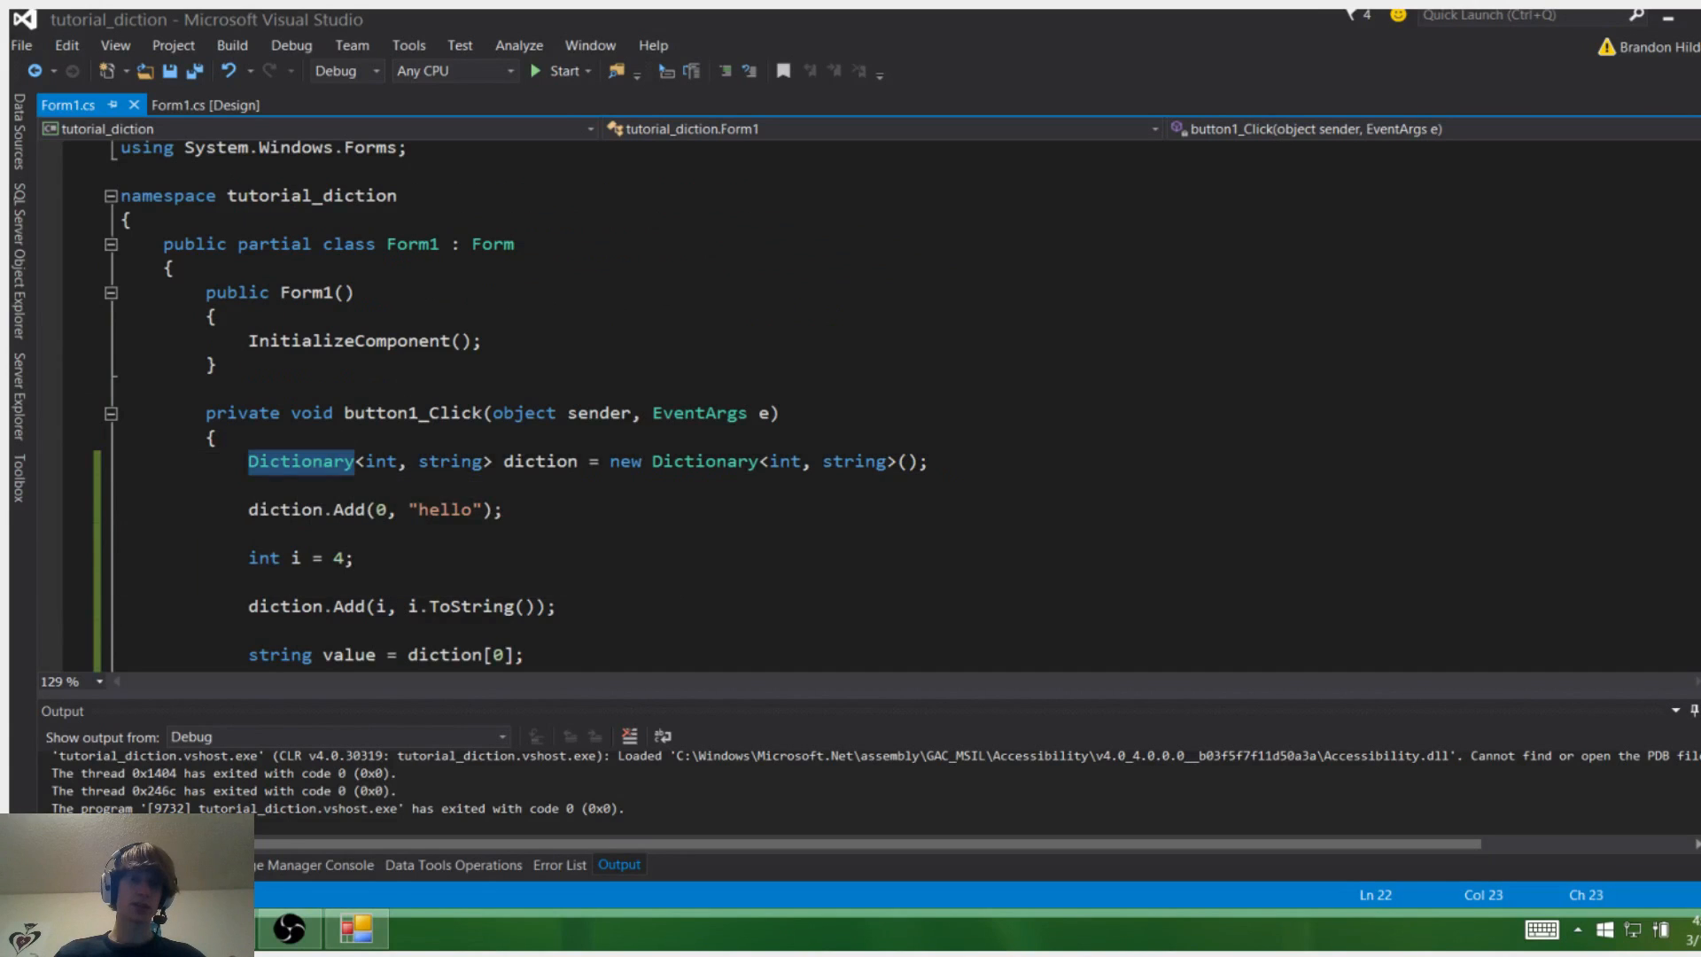
pyautogui.doubleClick(382, 461)
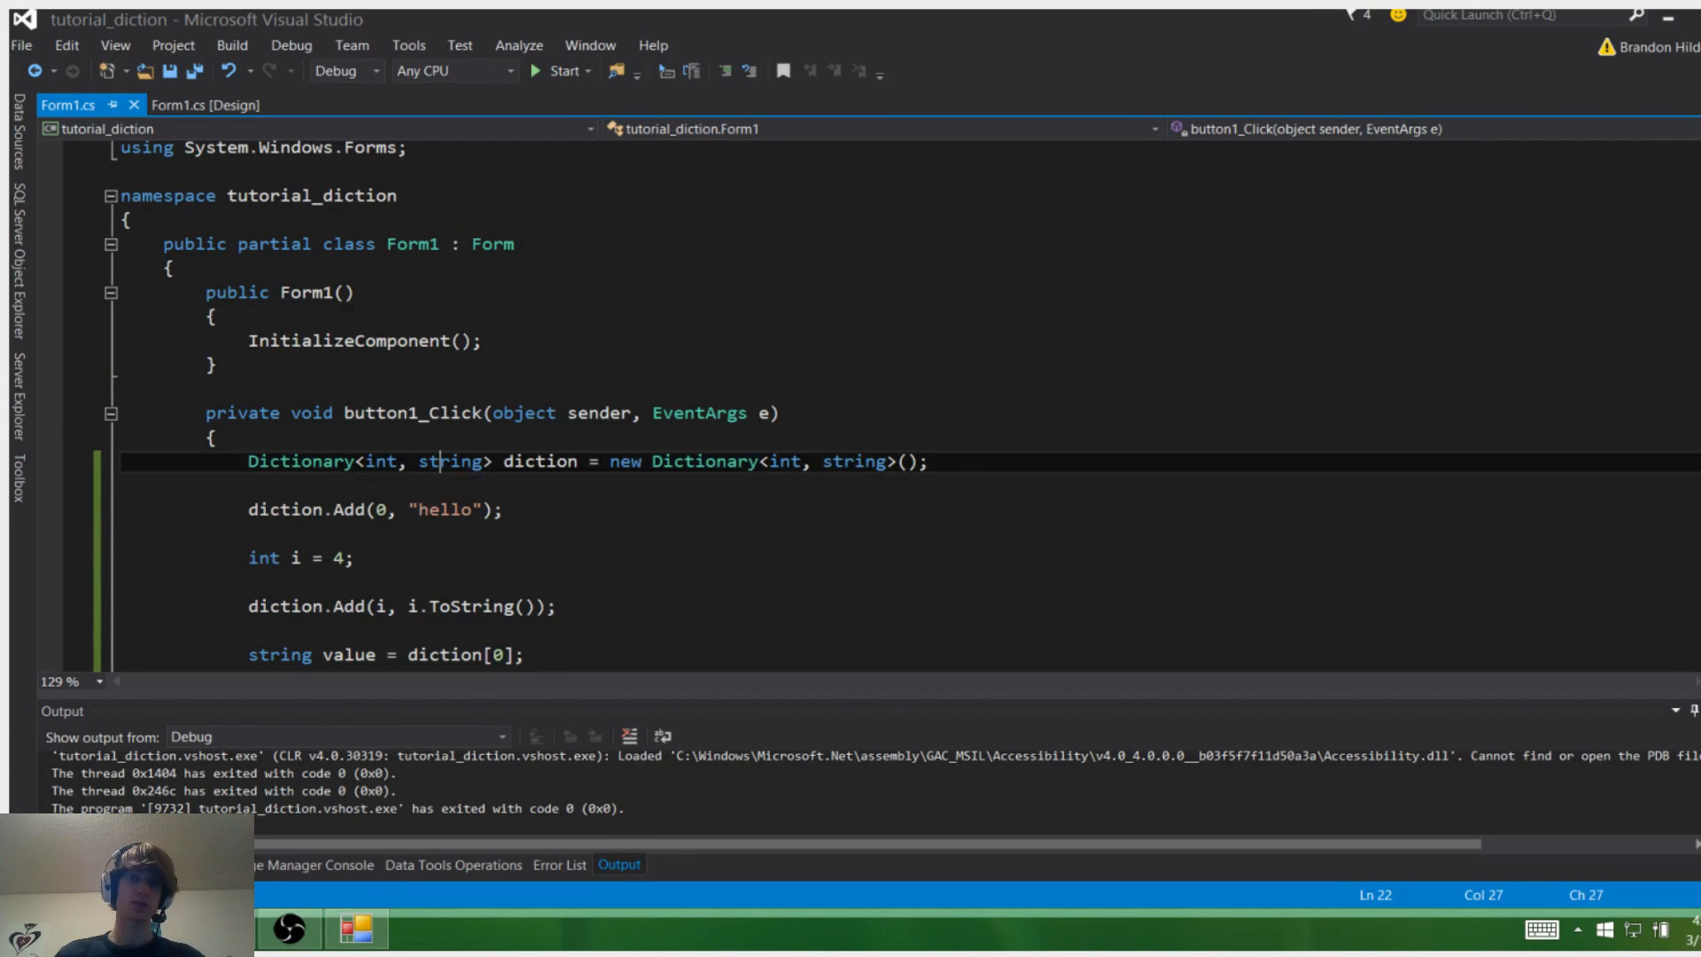
pyautogui.doubleClick(450, 461)
pyautogui.doubleClick(539, 462)
pyautogui.doubleClick(704, 461)
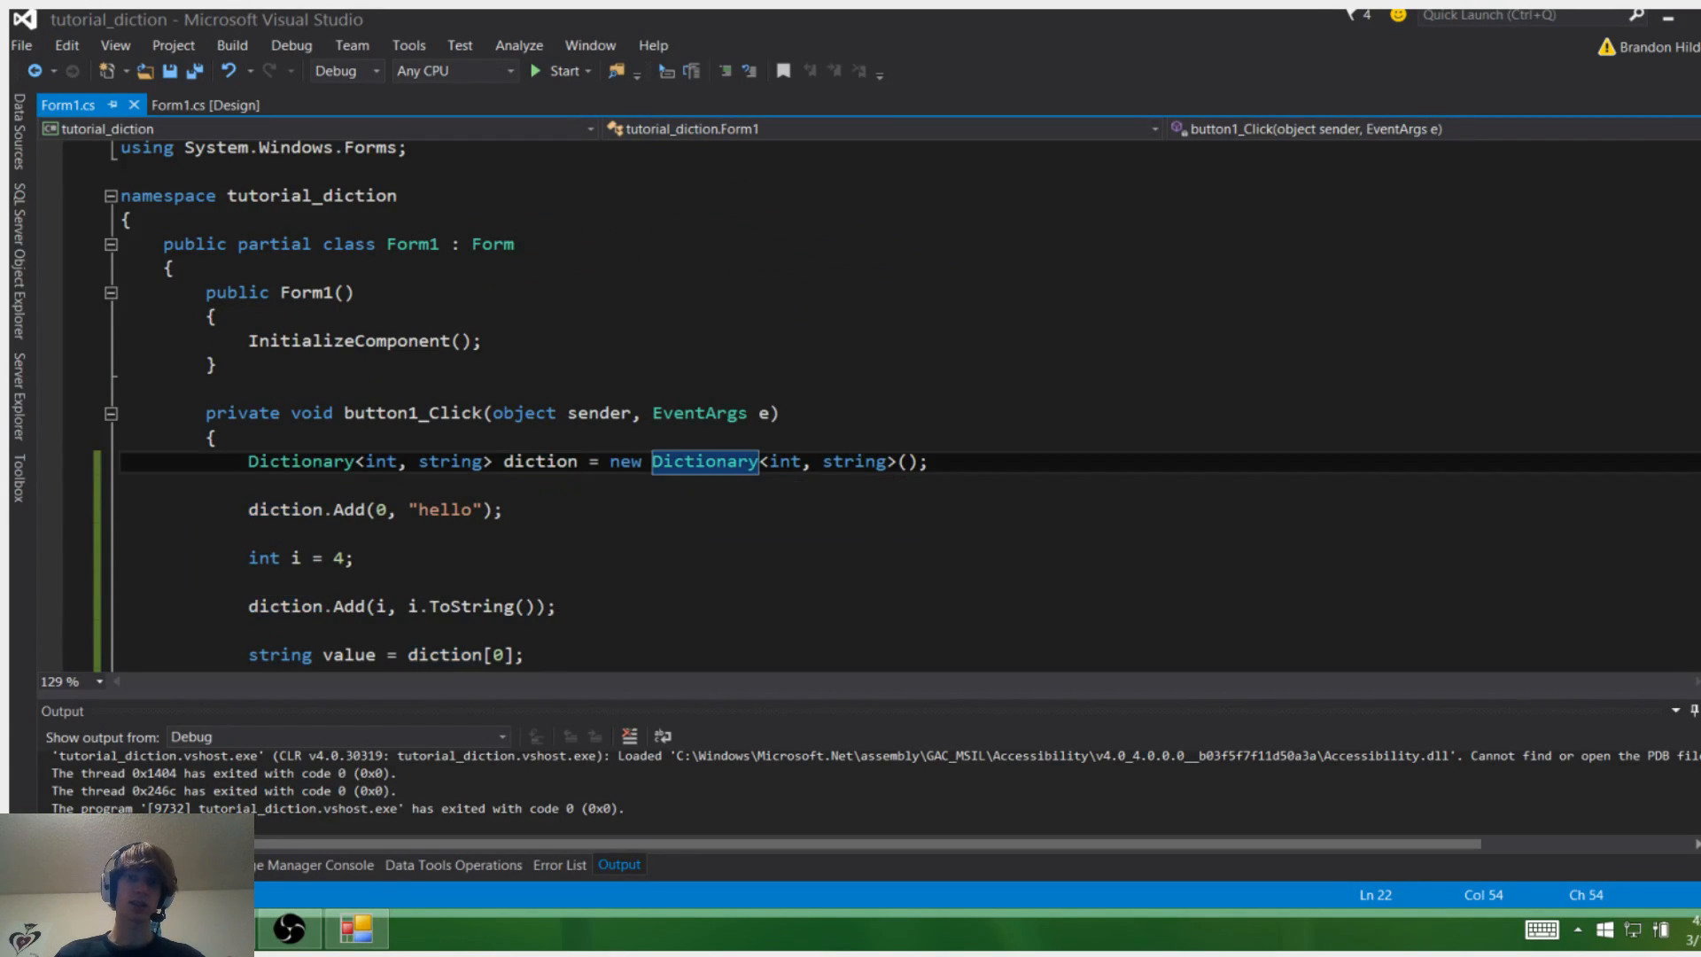
pyautogui.press('End')
pyautogui.scroll(-1, 851, 462)
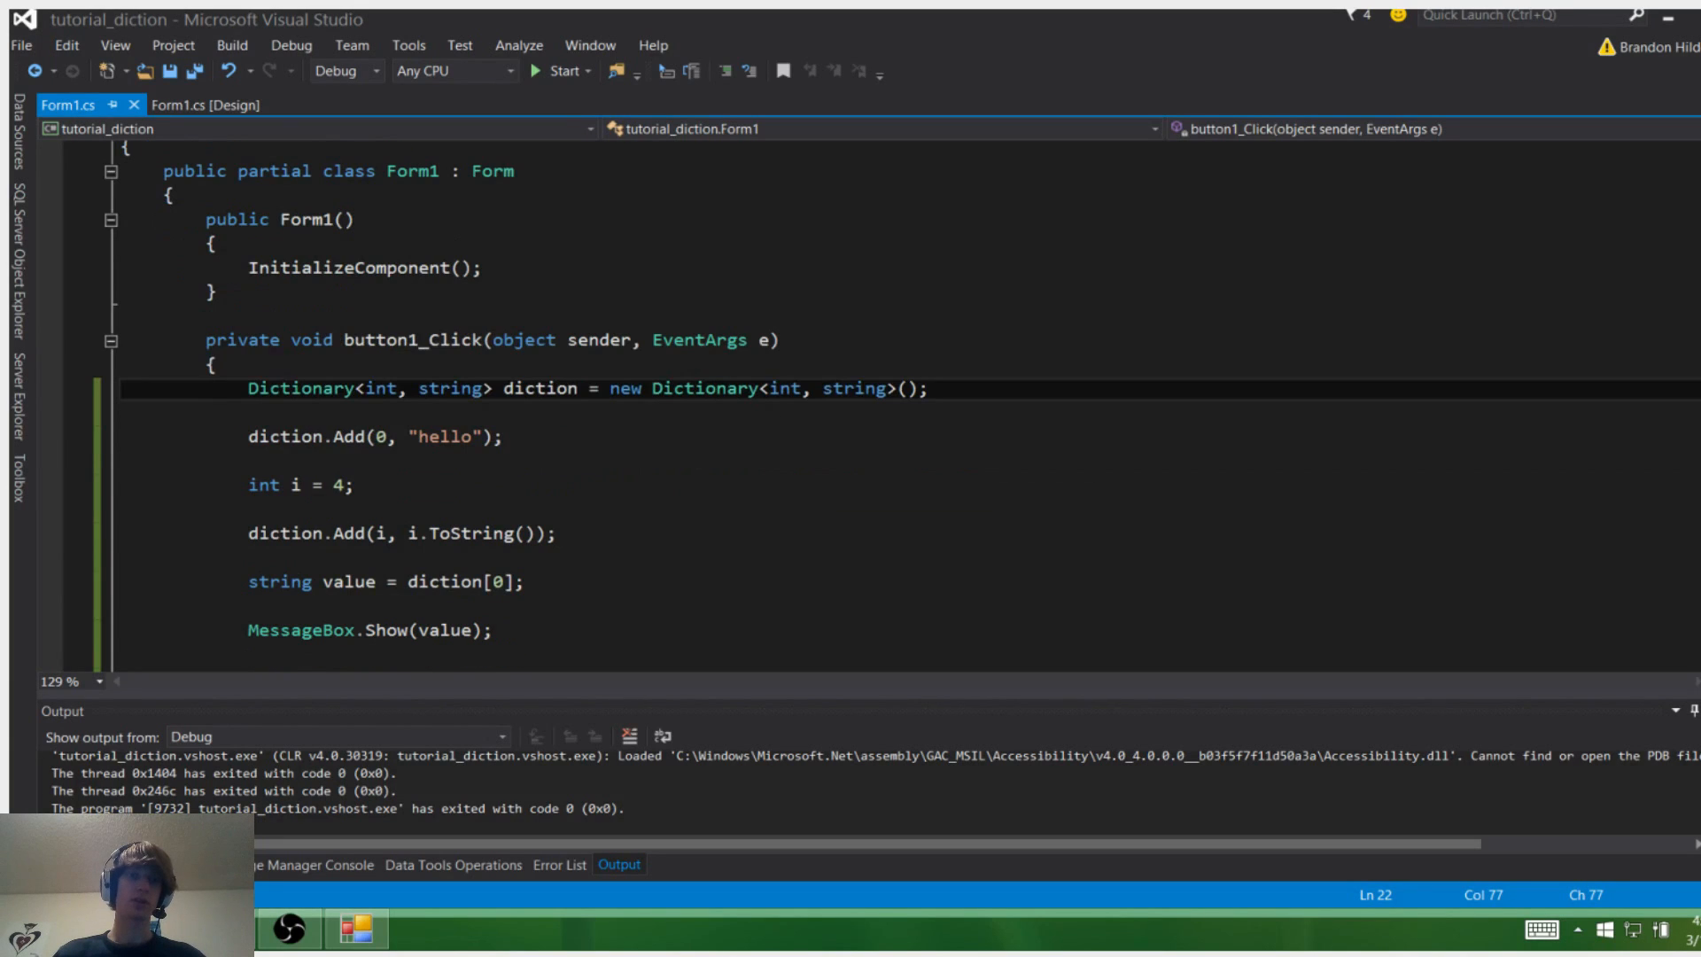
# - Insert blank lines at the method start and declare Dictionary<float, int> d = new Dictionary<float, int>();
pyautogui.press('Up')
pyautogui.press('Return')
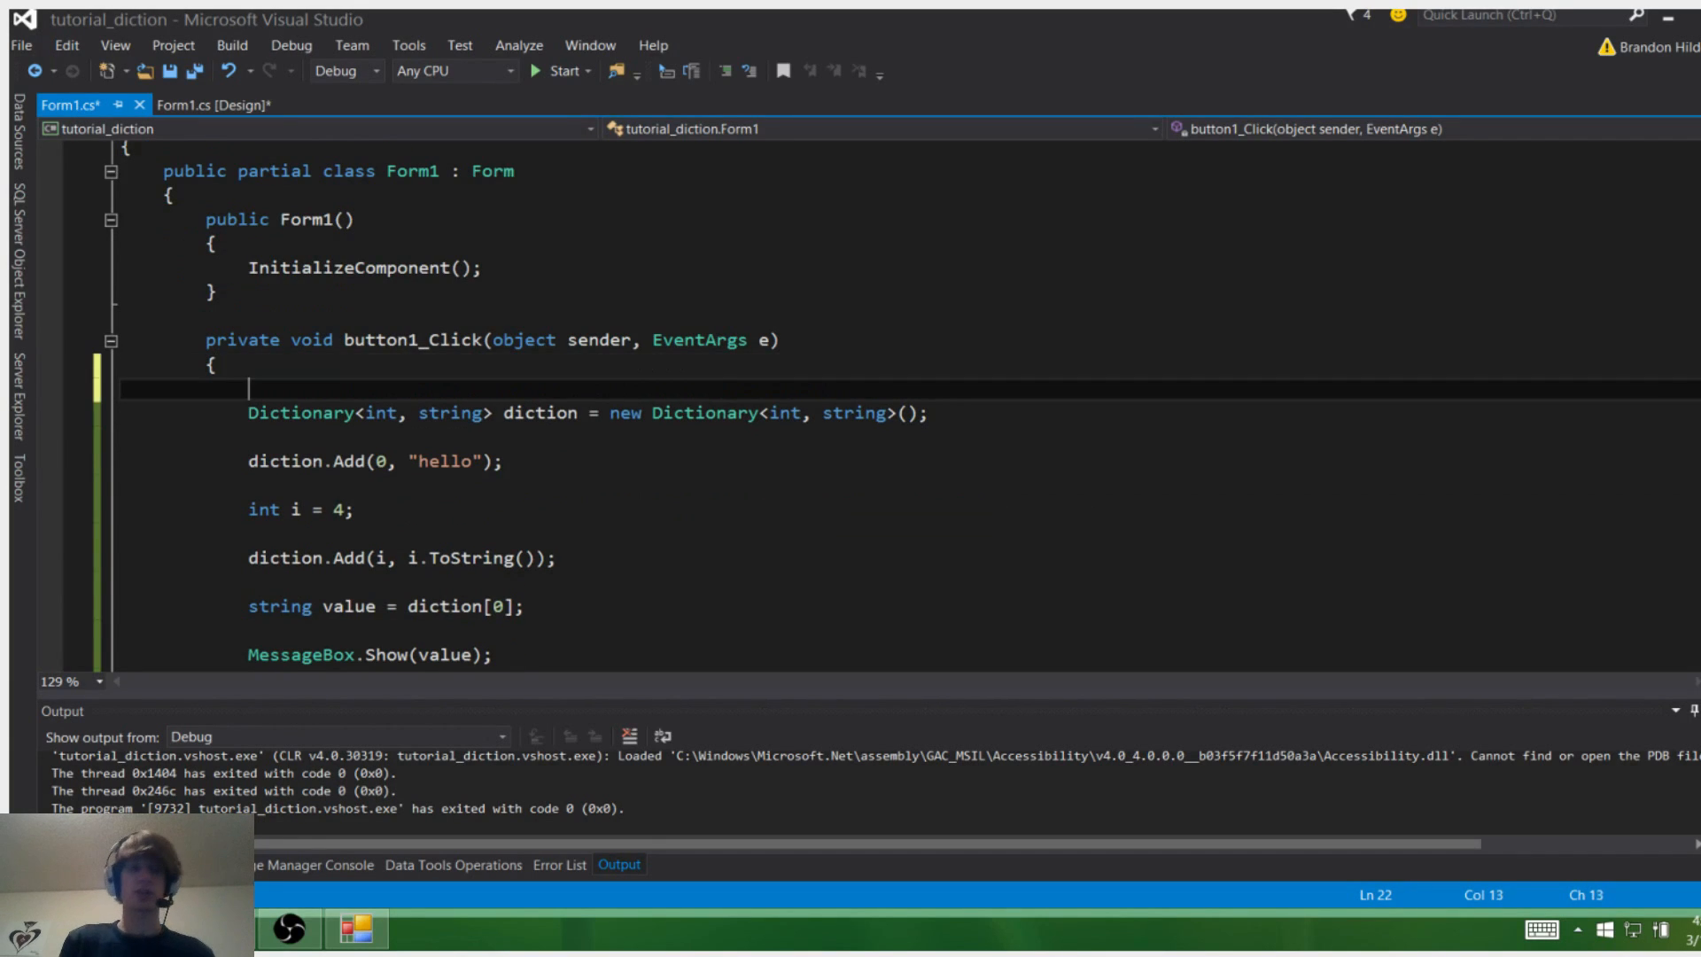
pyautogui.press('Up')
pyautogui.press('Return')
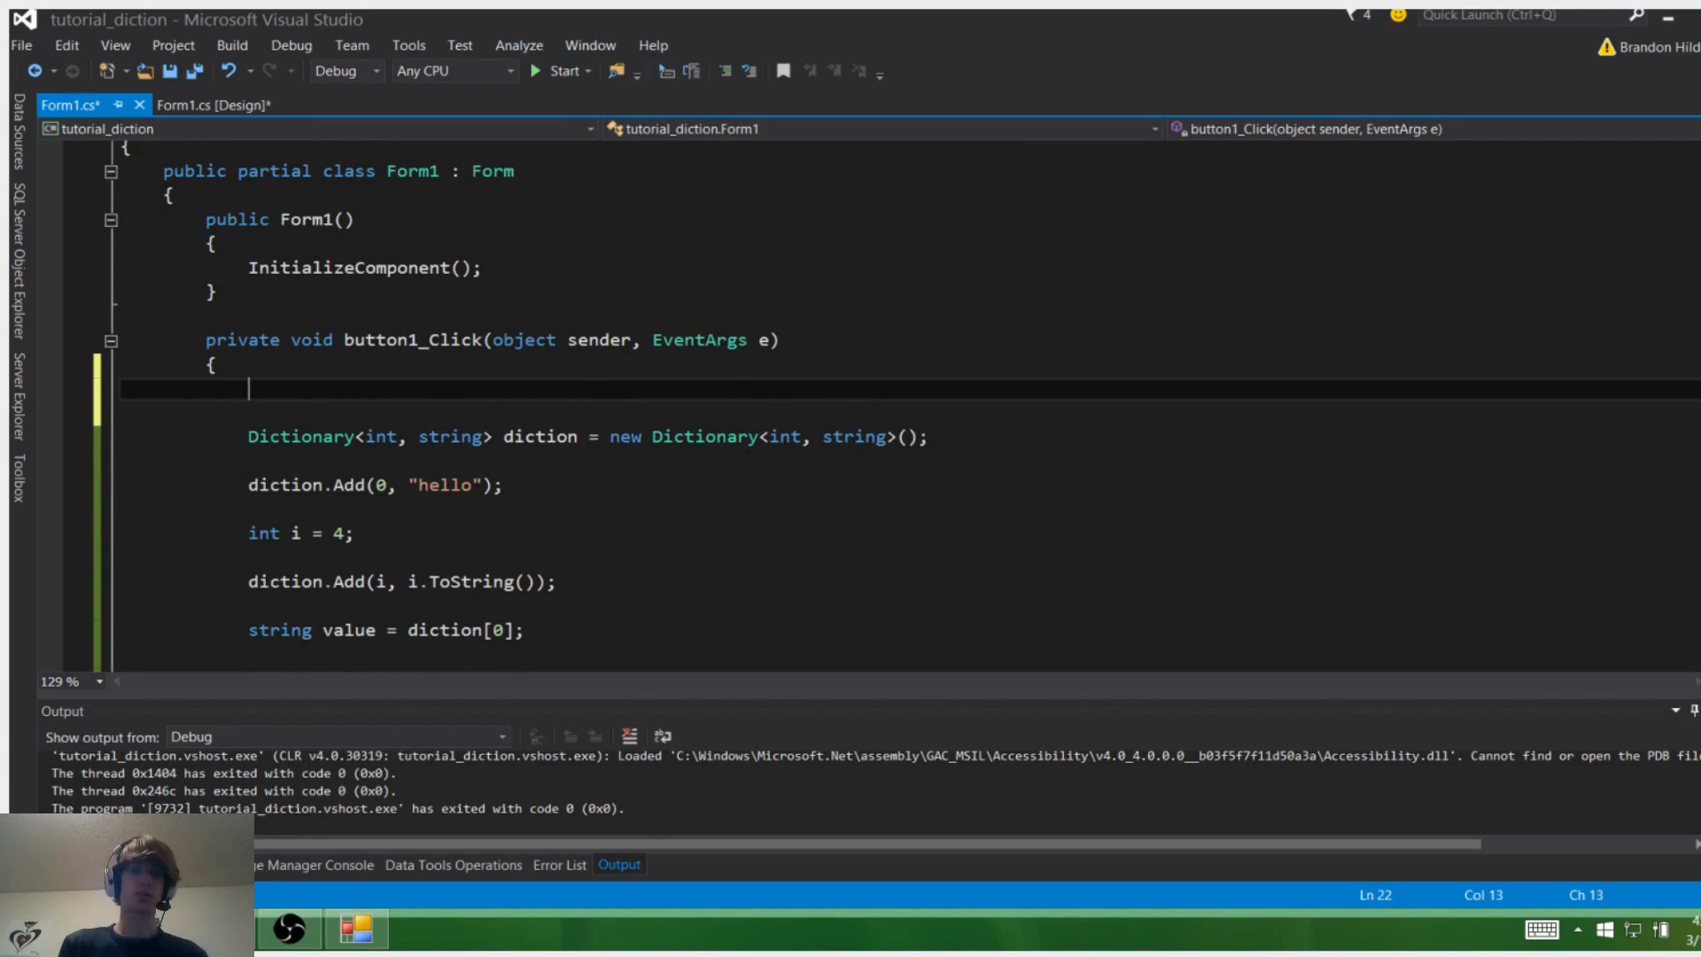
pyautogui.write('Dictionary')
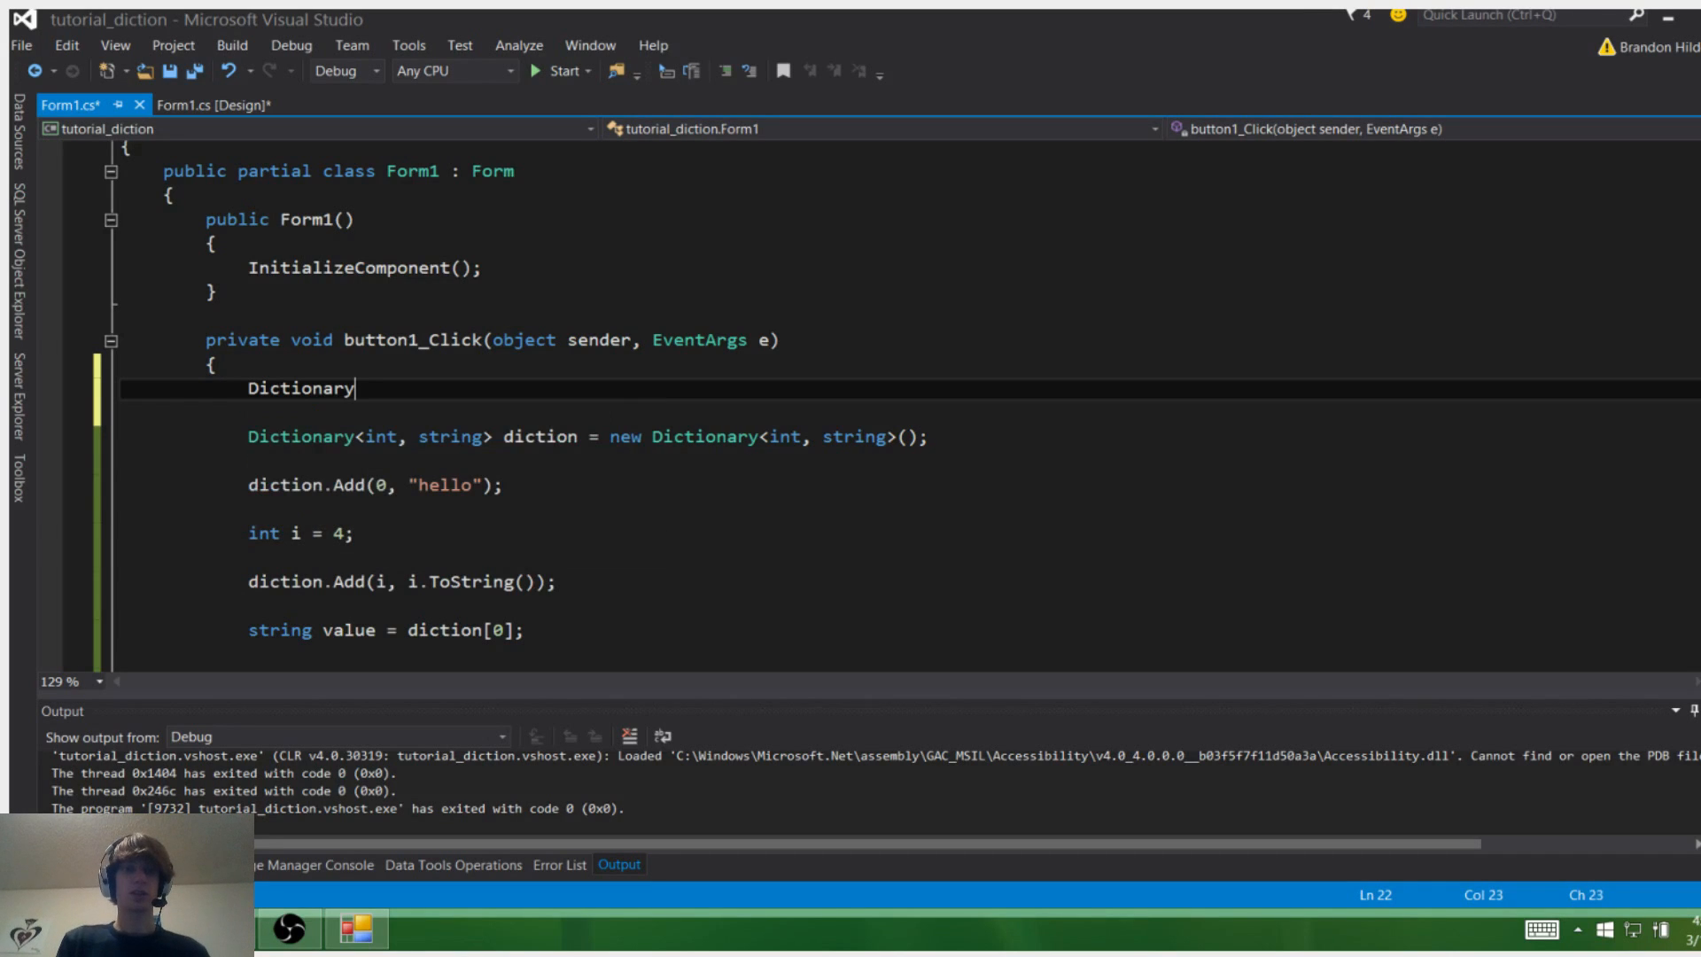
pyautogui.write('<')
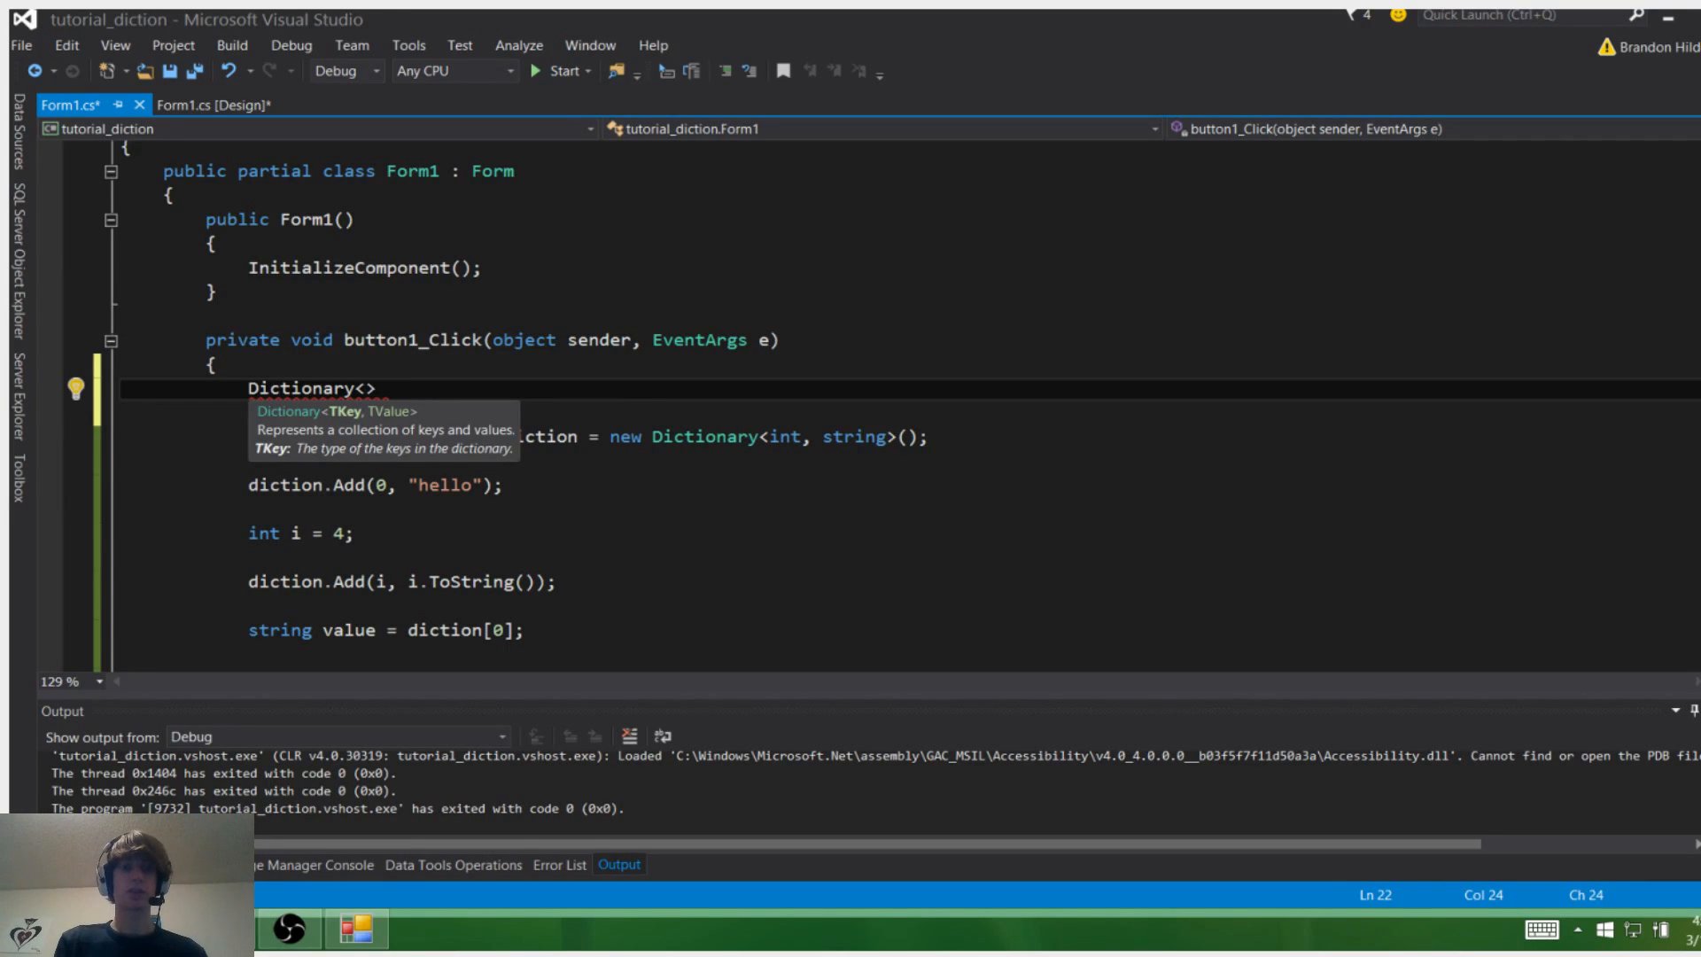
pyautogui.write('float,int')
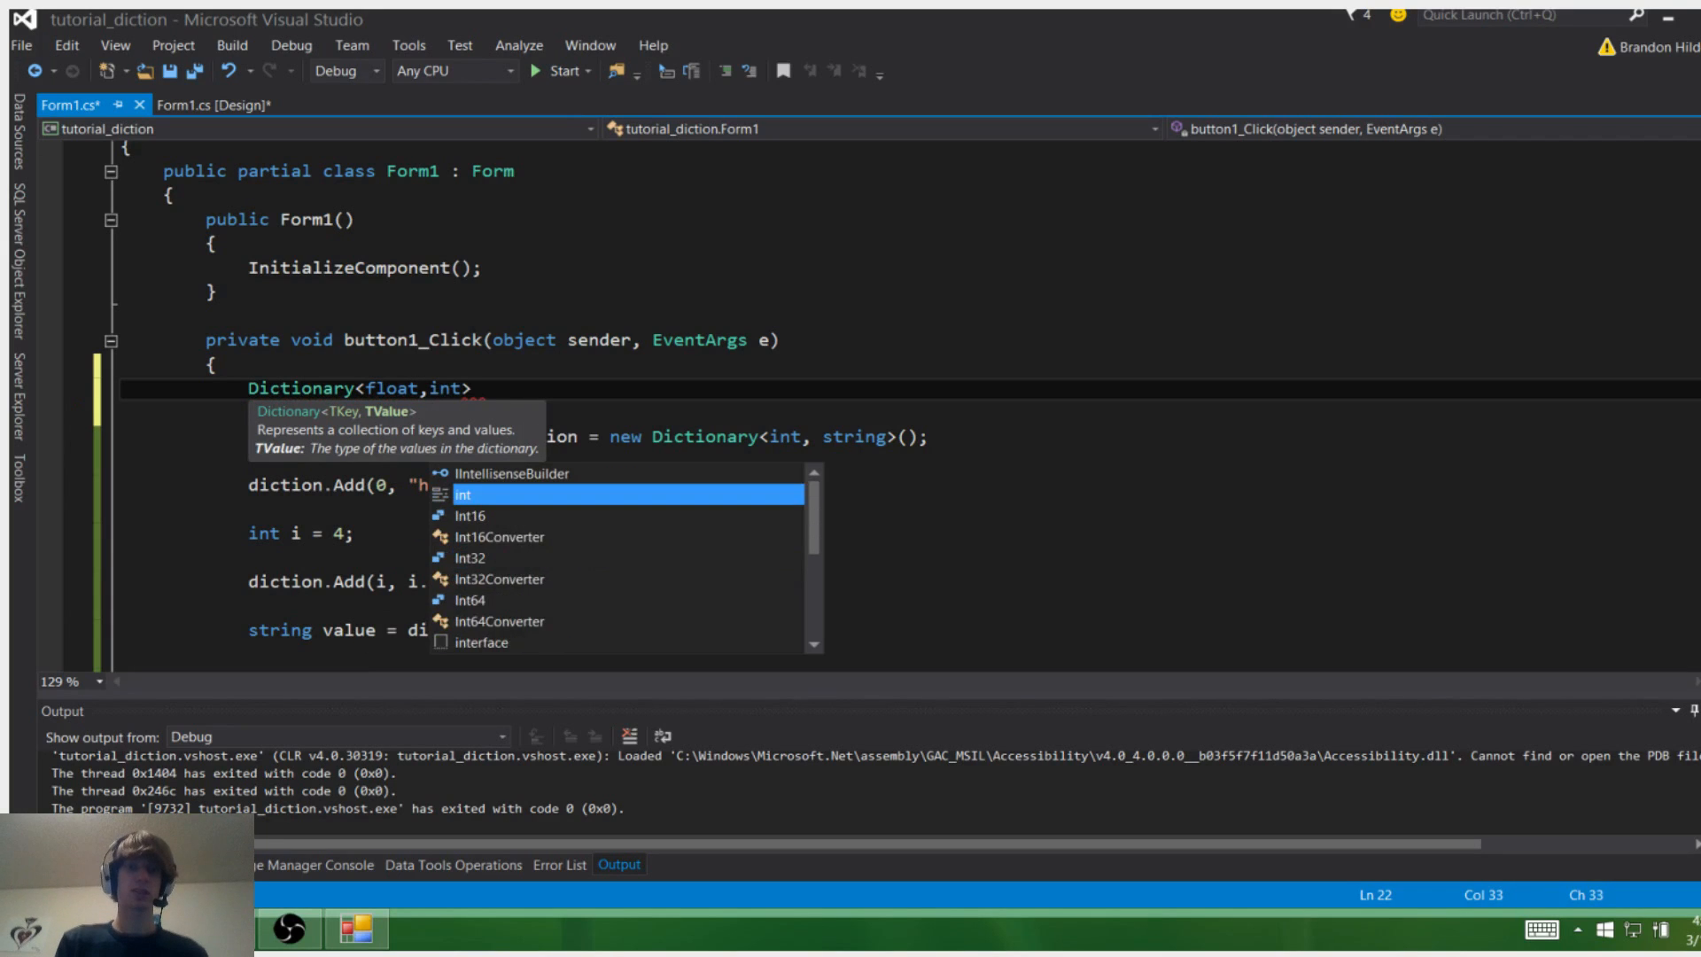
pyautogui.press('Right')
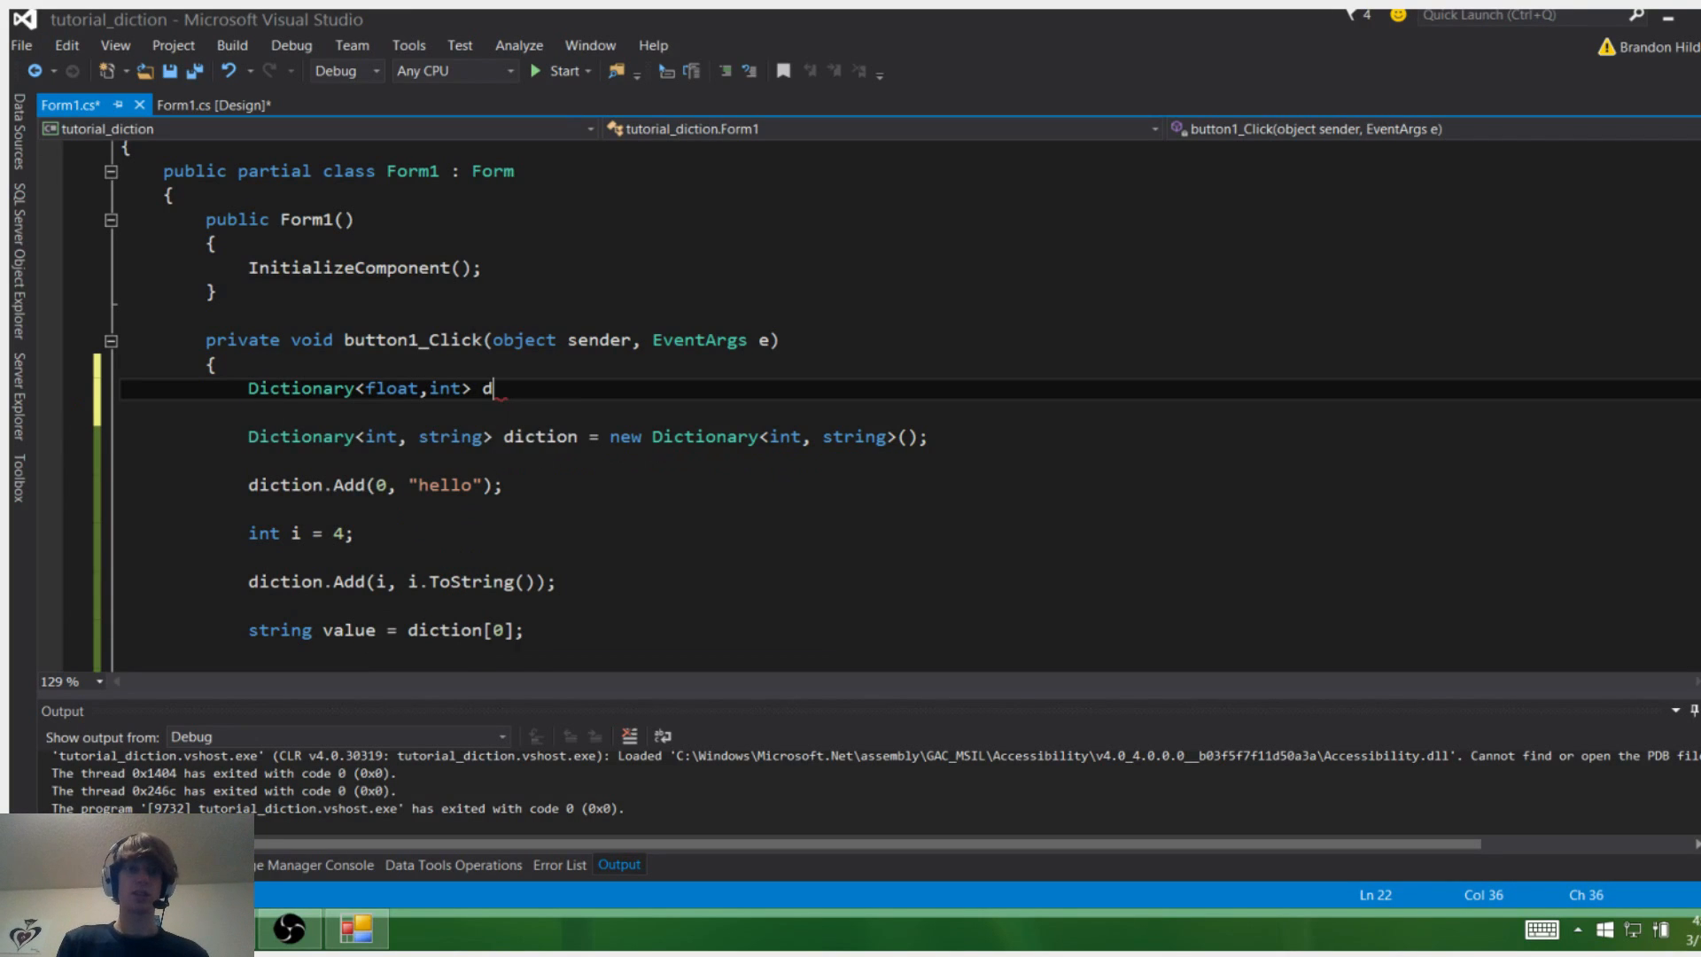
pyautogui.write(' = new Dictionary<float, int>')
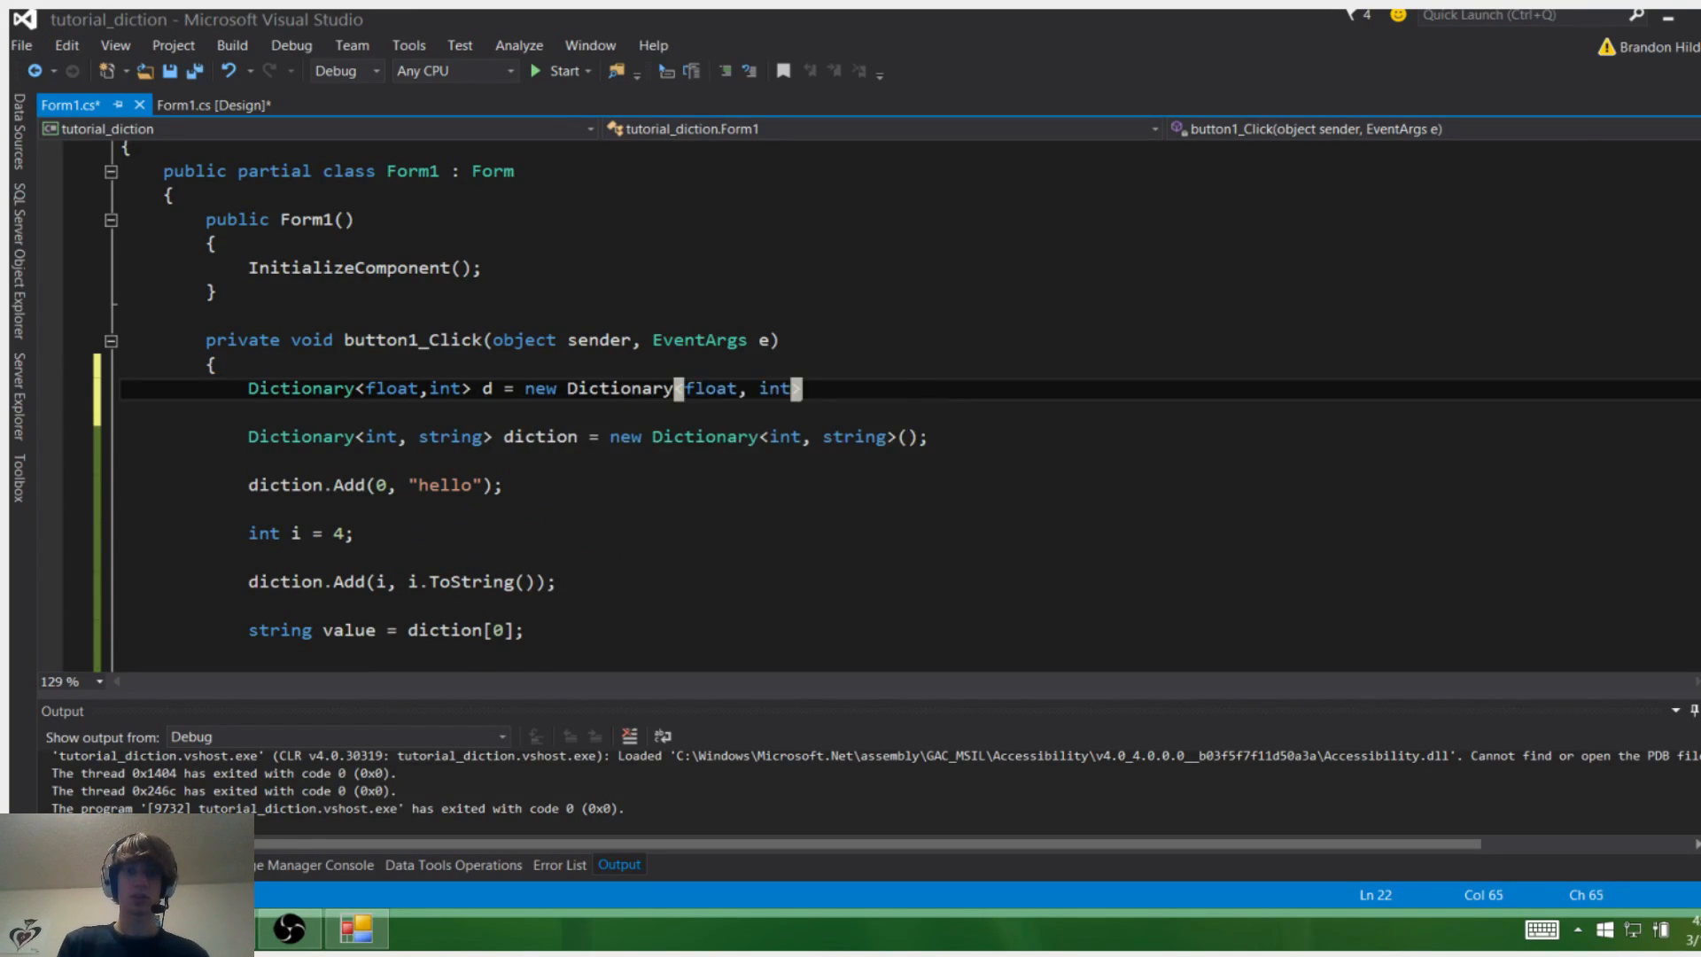
pyautogui.write('();')
pyautogui.press('Return')
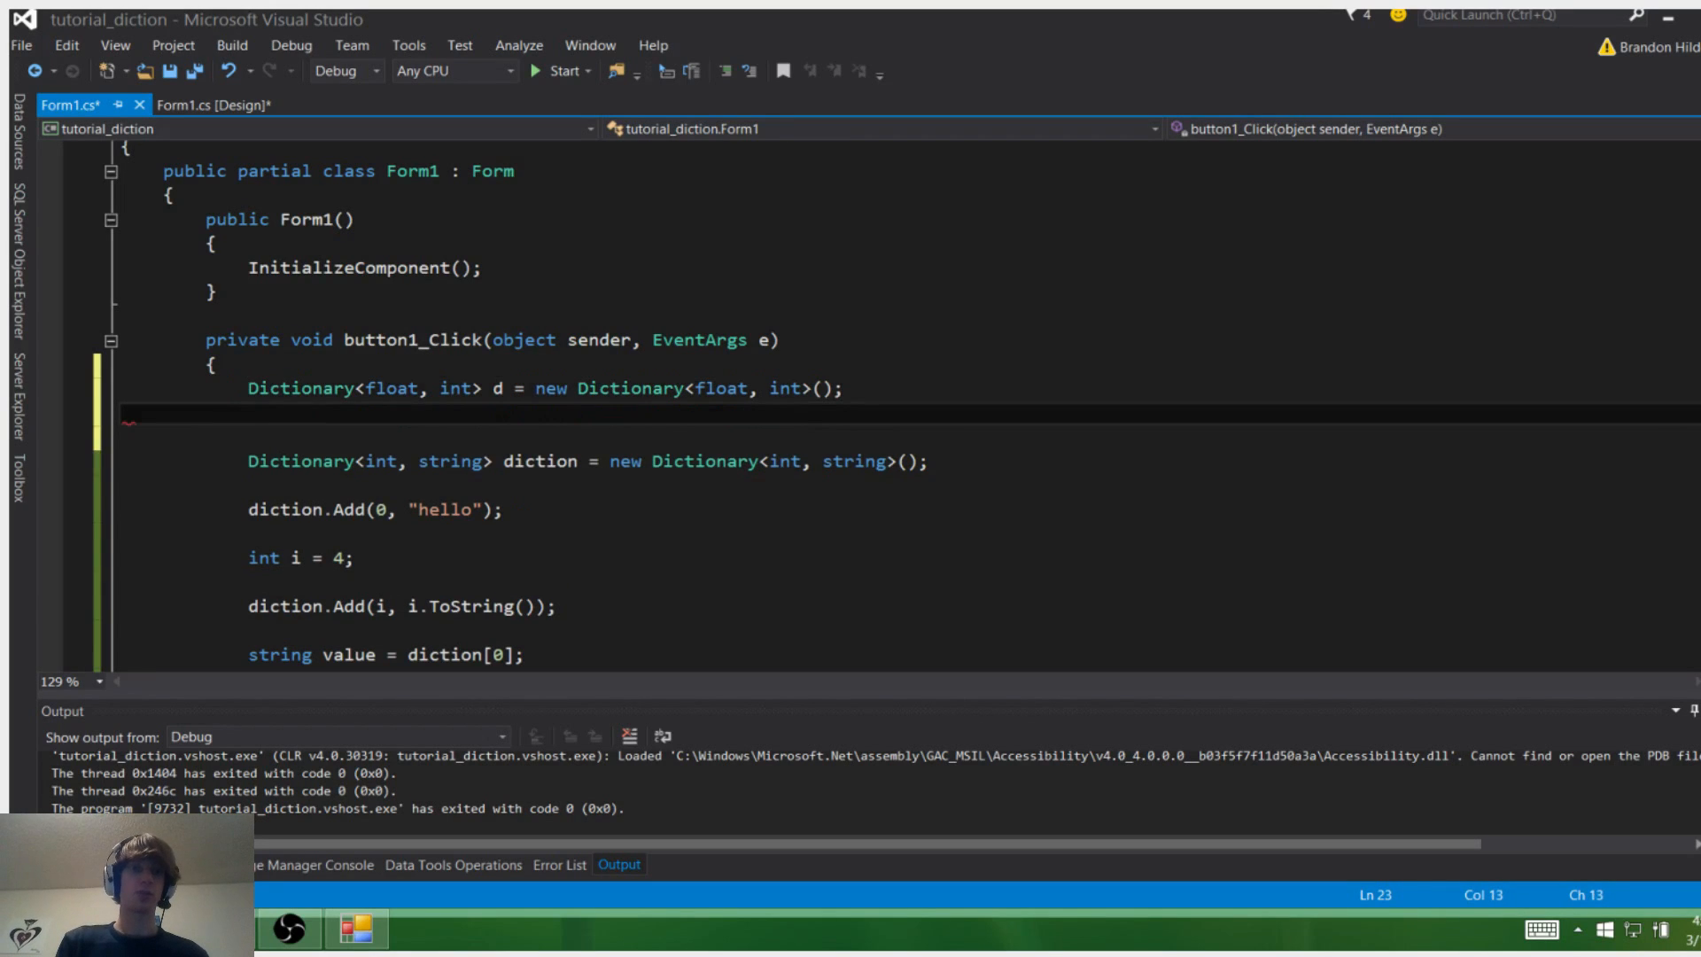
pyautogui.write('Dictionary<')
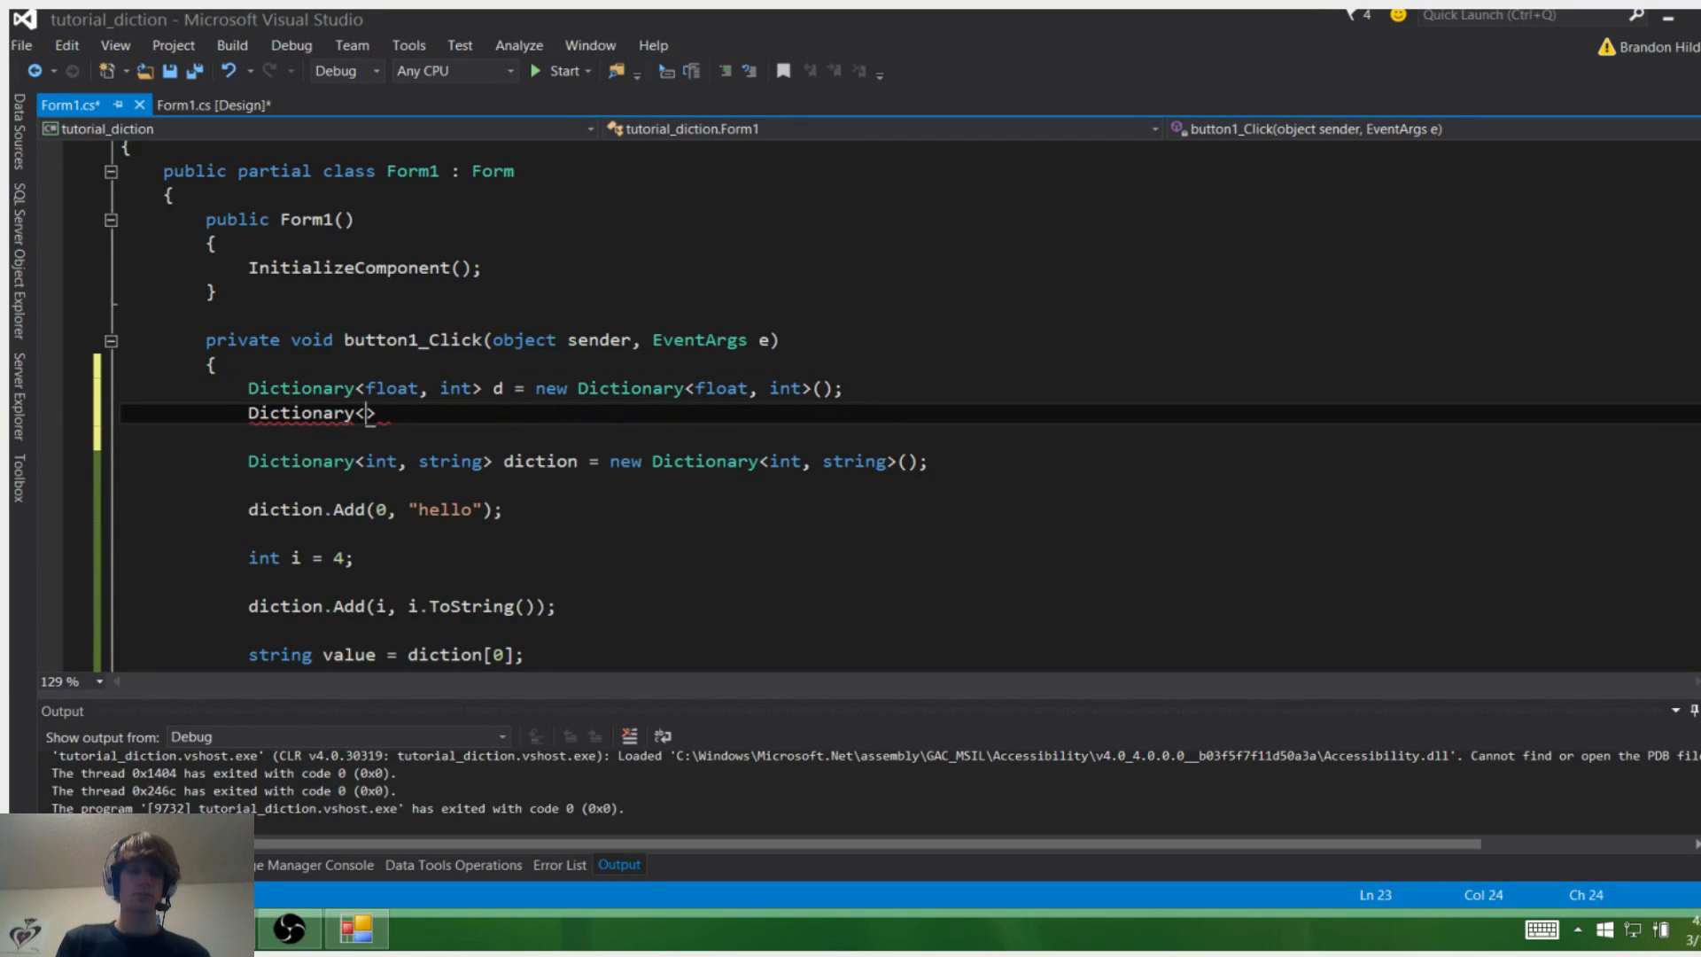
pyautogui.write('string,st')
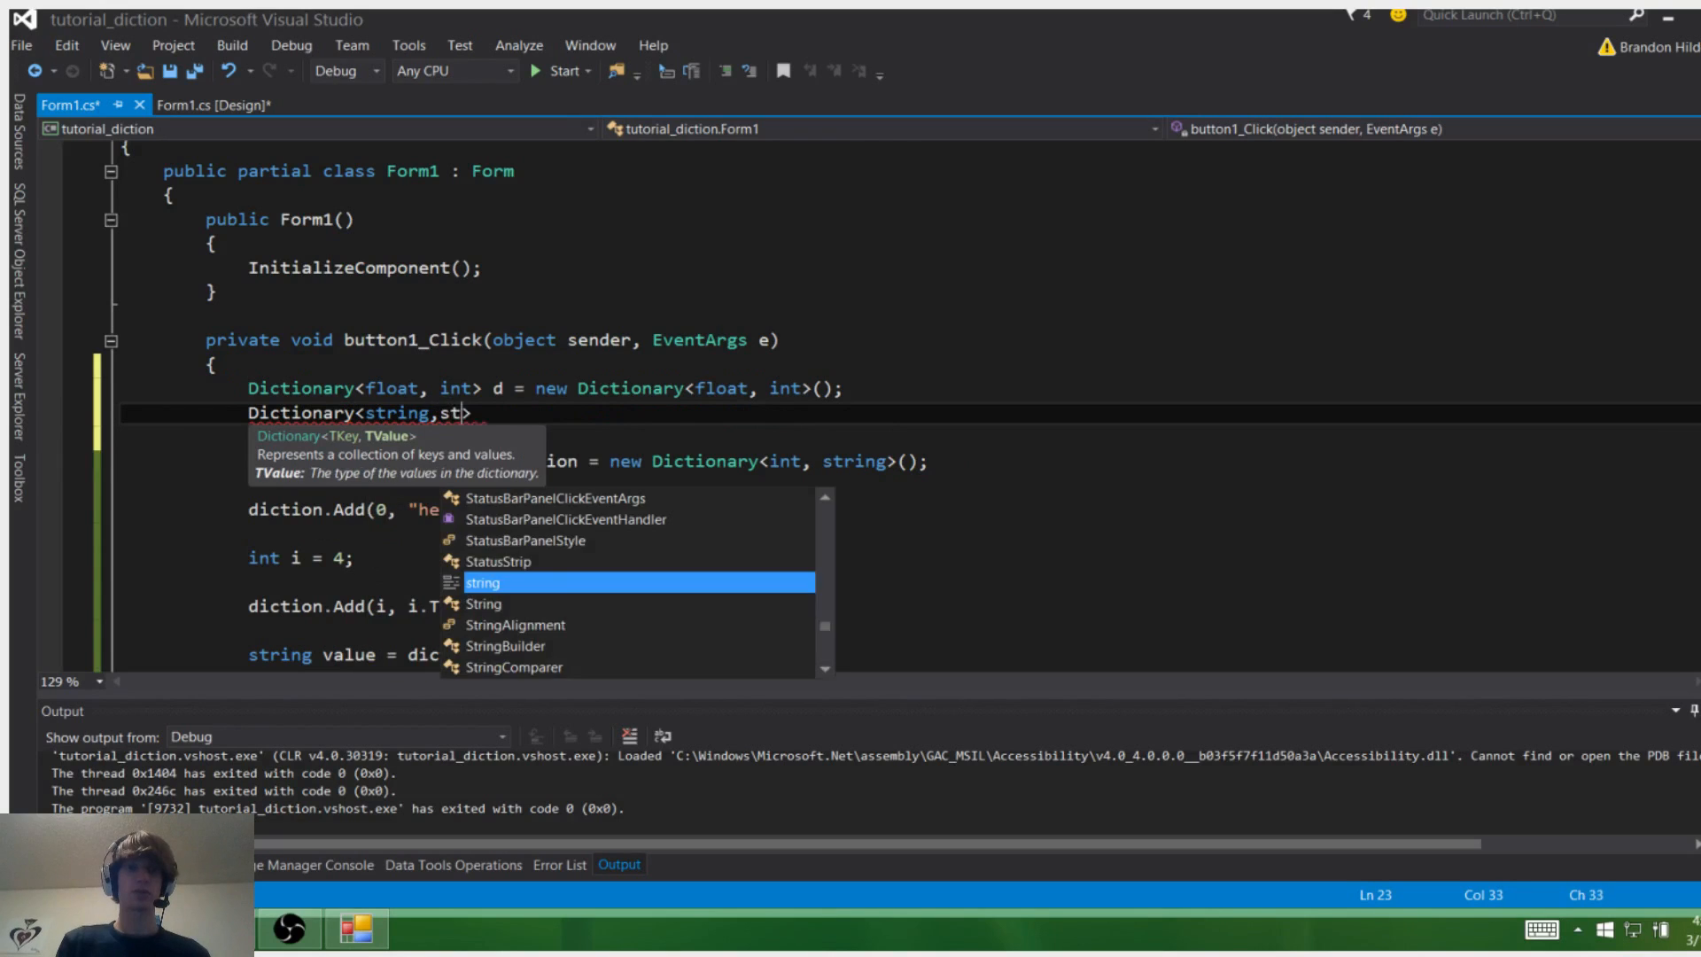
pyautogui.write('ring>')
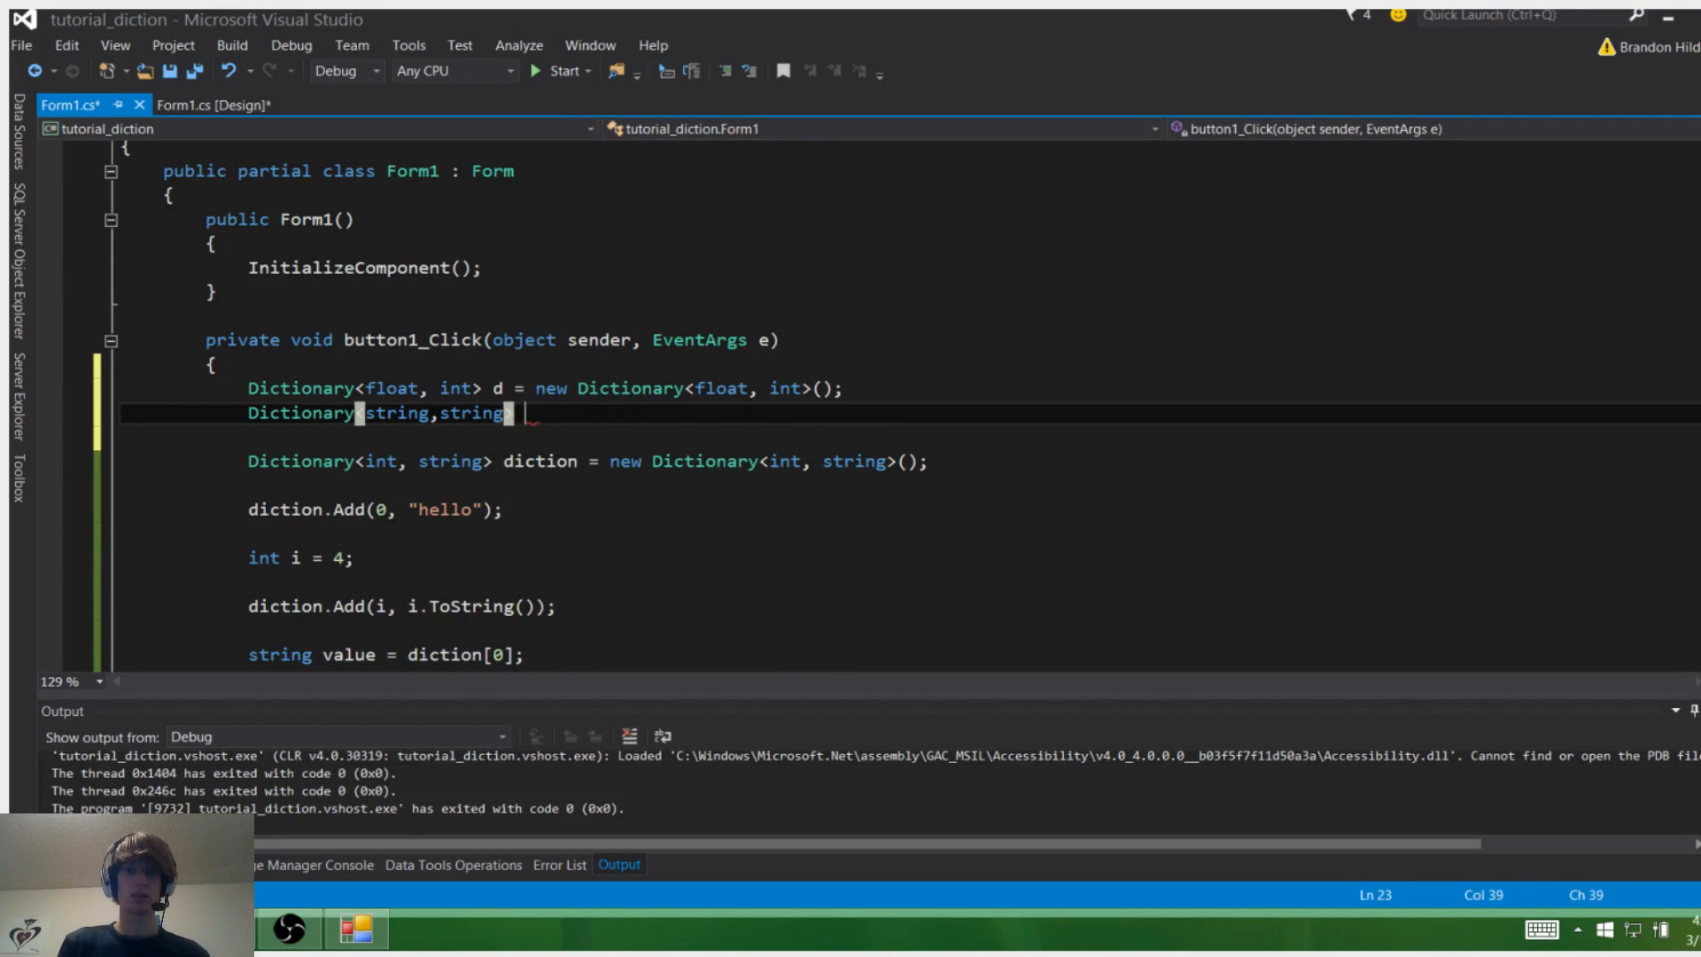
pyautogui.write('d 1 = ')
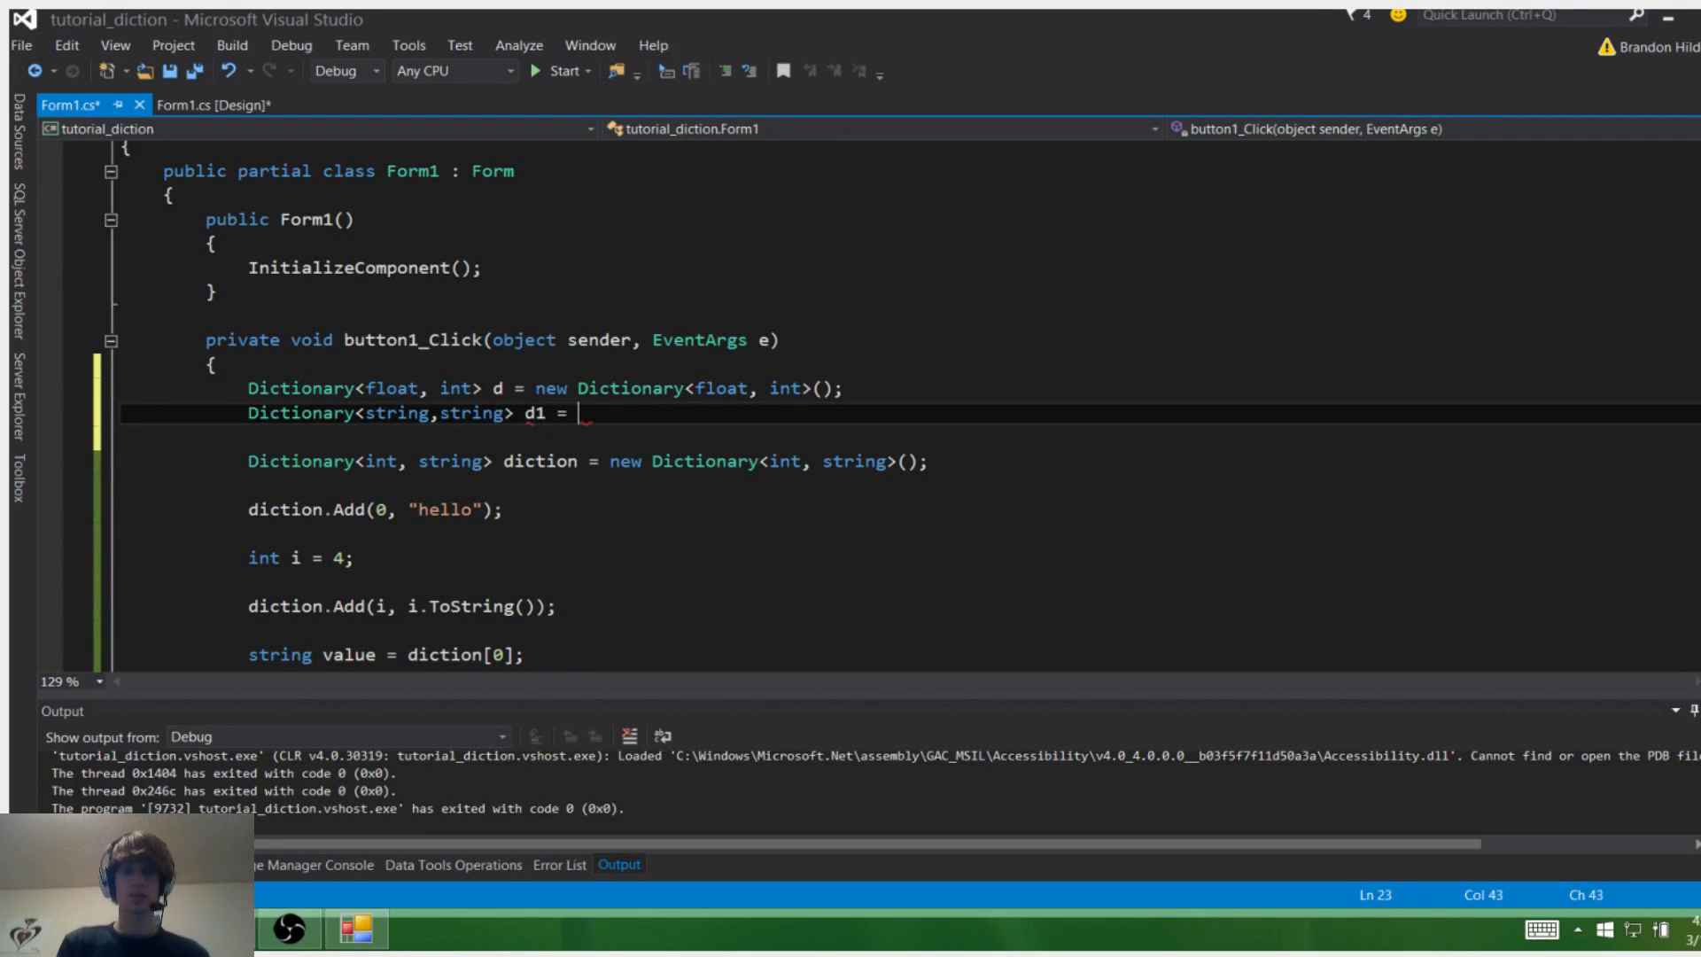
pyautogui.write('new Dictionary<string, string>')
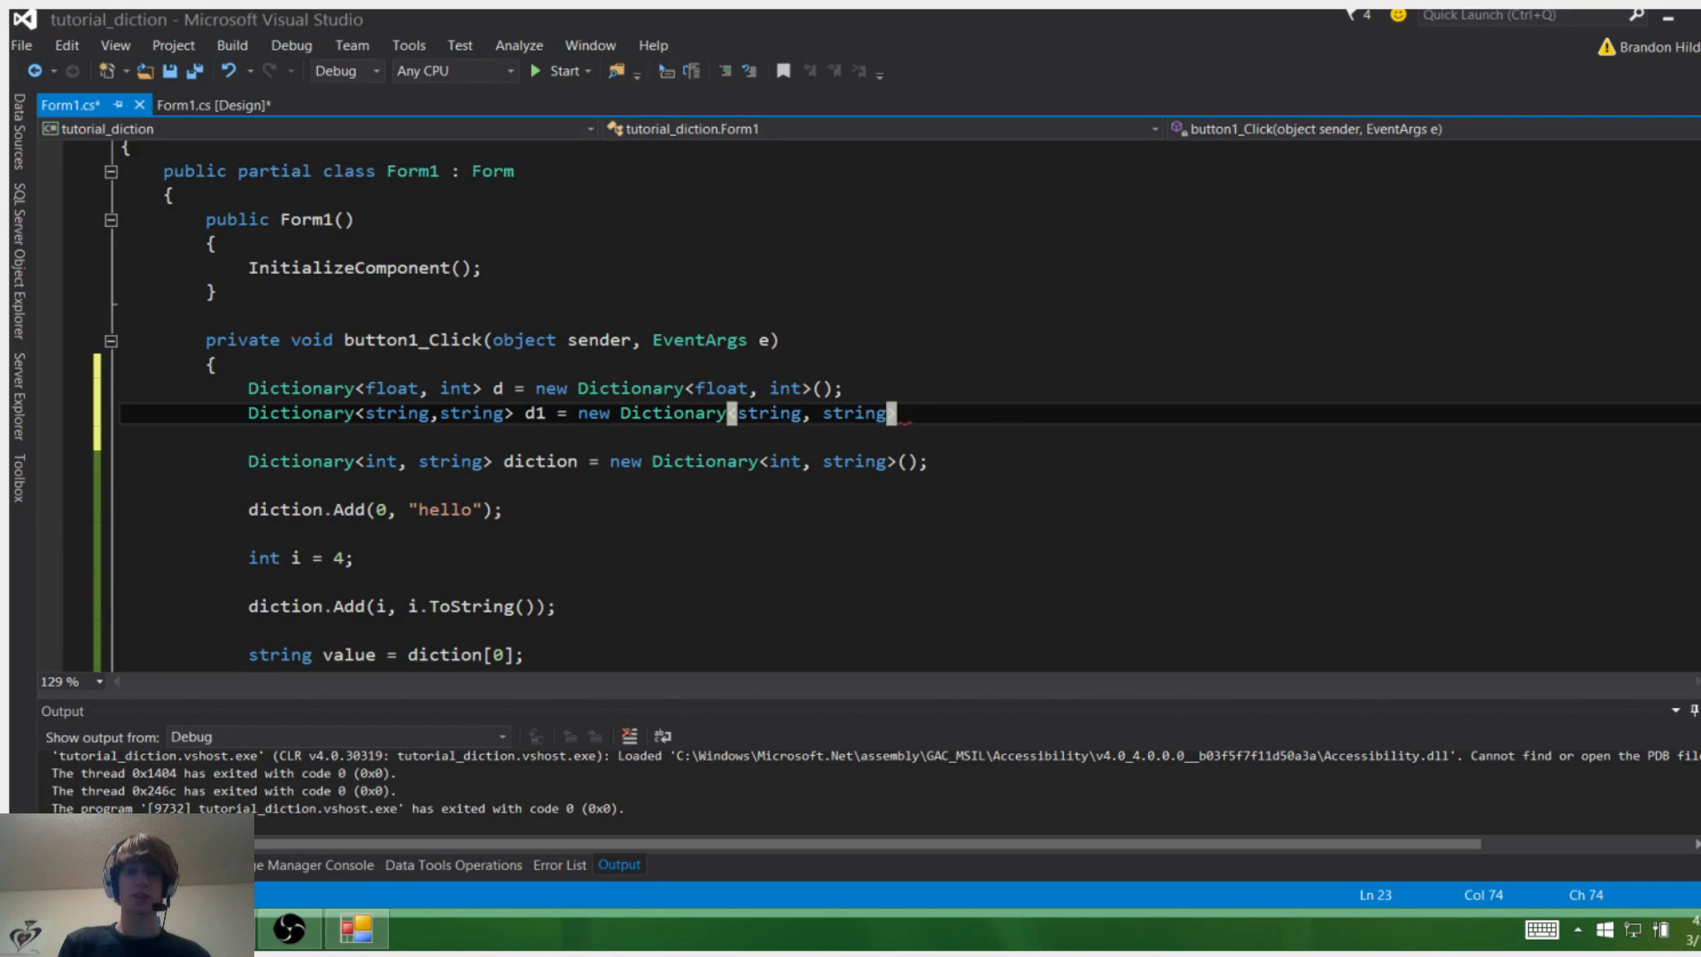
pyautogui.write('();')
# - Declare Dictionary<string, string> d1 = new Dictionary<string, string>(); on the next line
pyautogui.press('Return')
pyautogui.write('d')
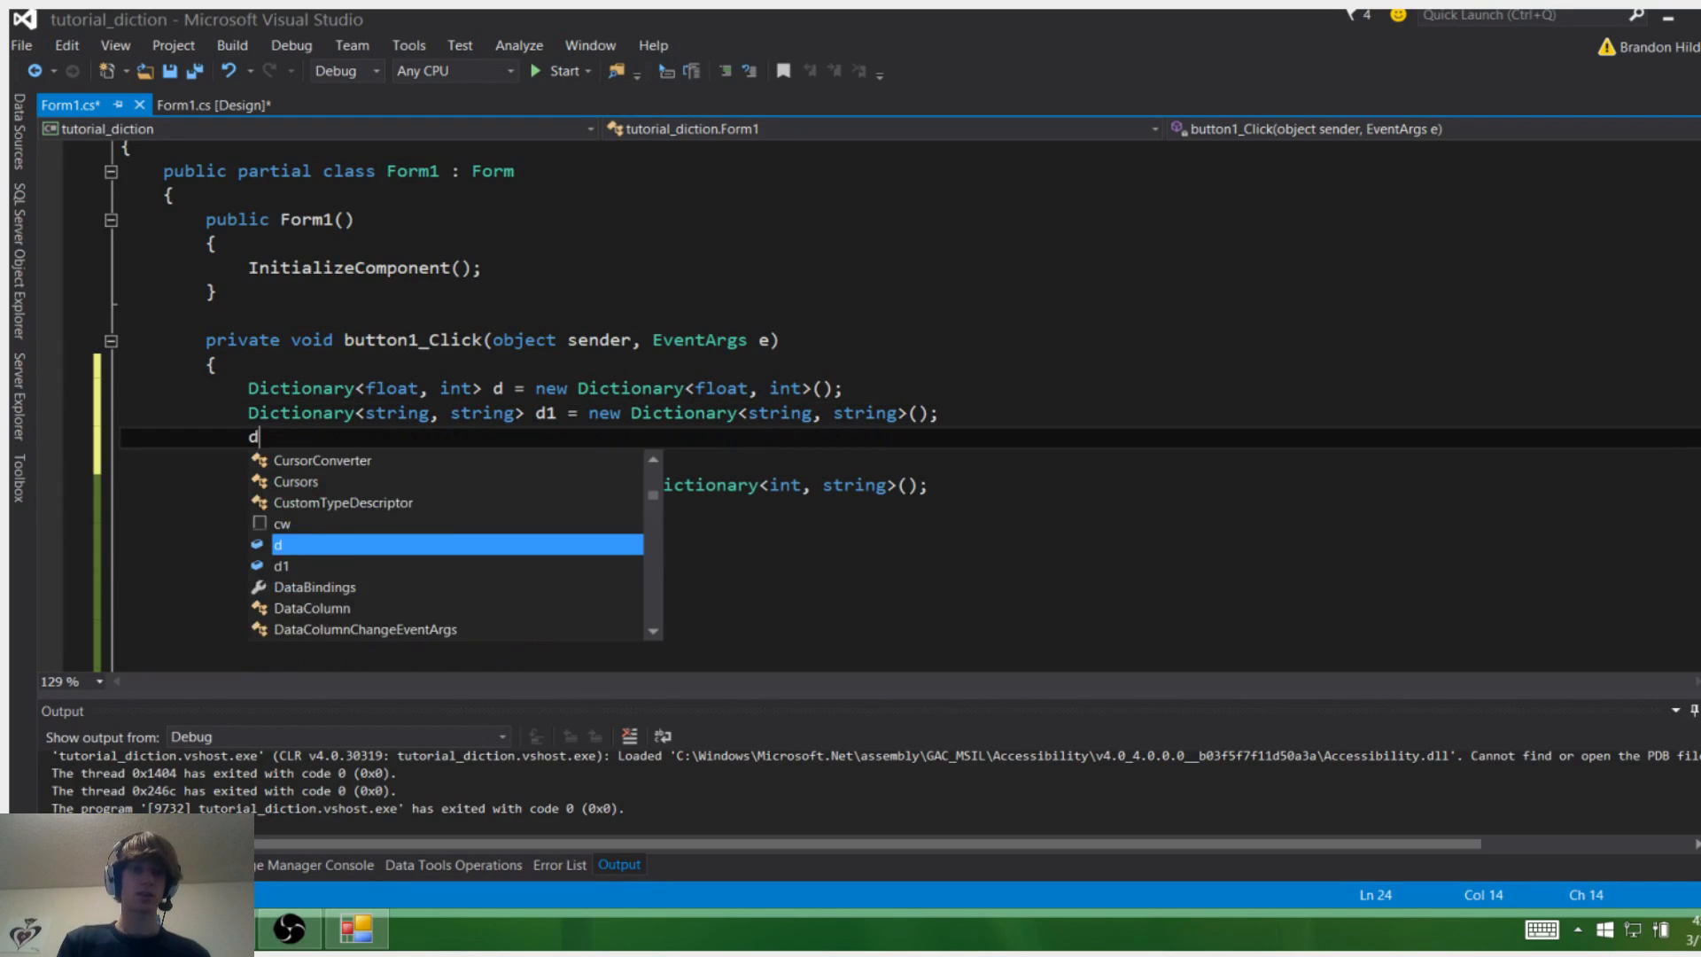
pyautogui.write('i')
# - Declare Dictionary<int, object> d2 = new Dictionary<int, object>(); using IntelliSense completions
pyautogui.press('Tab')
pyautogui.press('BackSpace')
pyautogui.press('BackSpace')
pyautogui.press('BackSpace')
pyautogui.press('BackSpace')
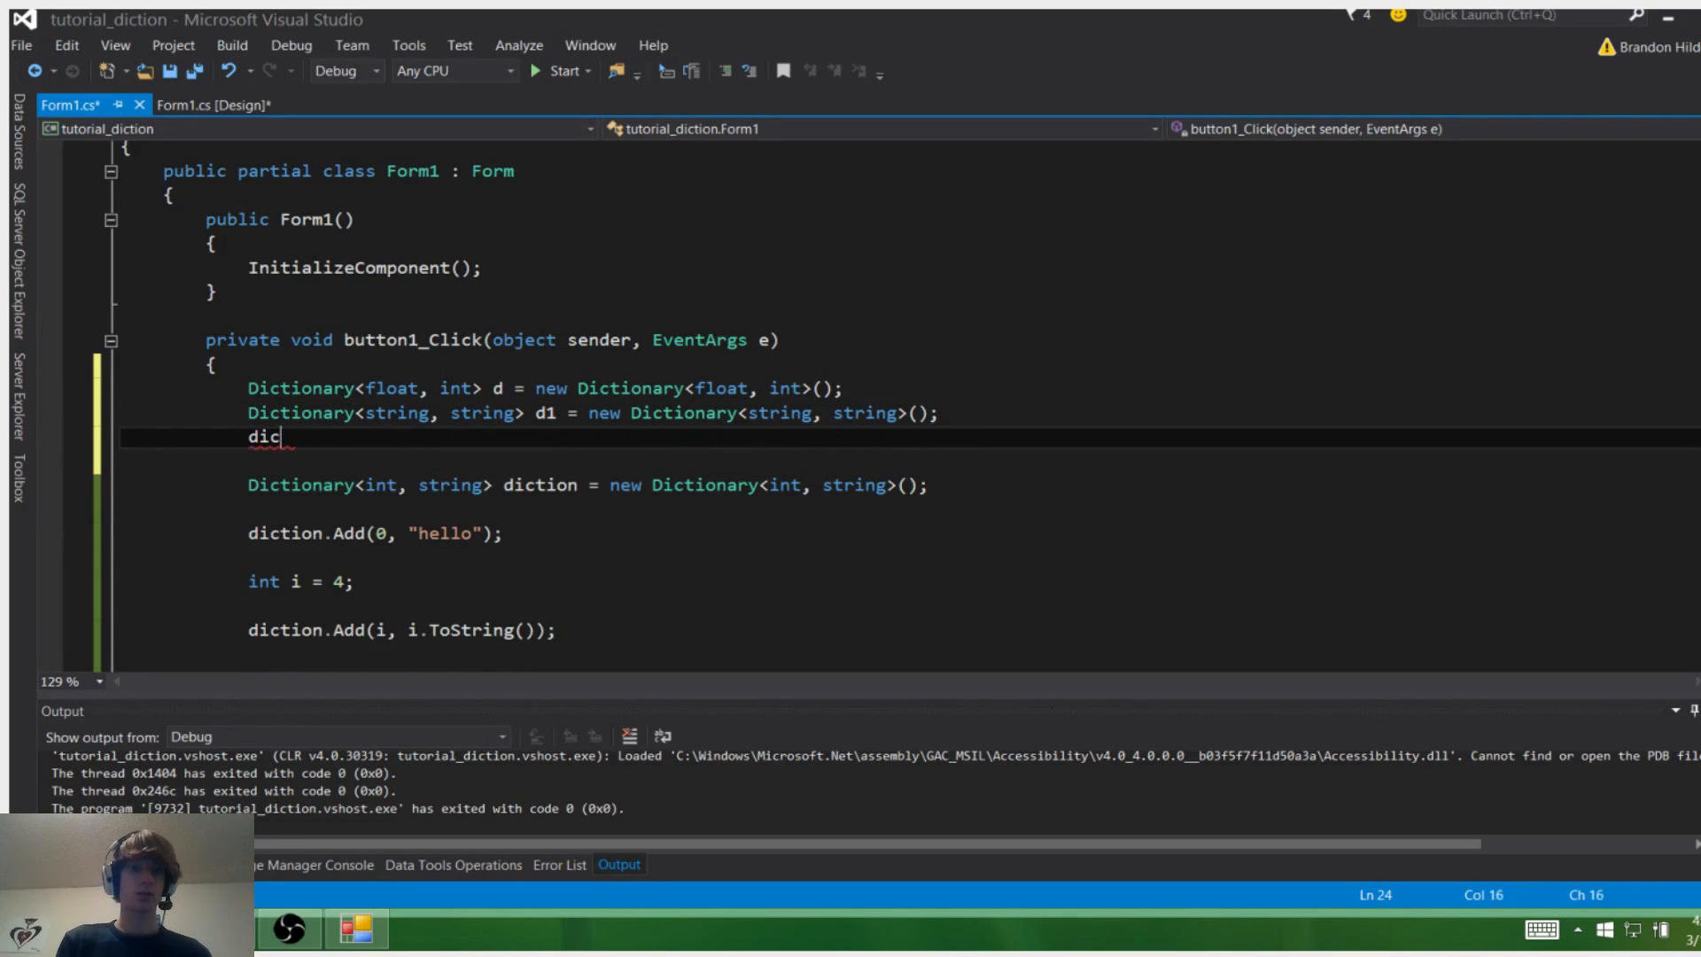
pyautogui.press('BackSpace')
pyautogui.press('BackSpace')
pyautogui.press('BackSpace')
pyautogui.write('Dic')
pyautogui.press('Tab')
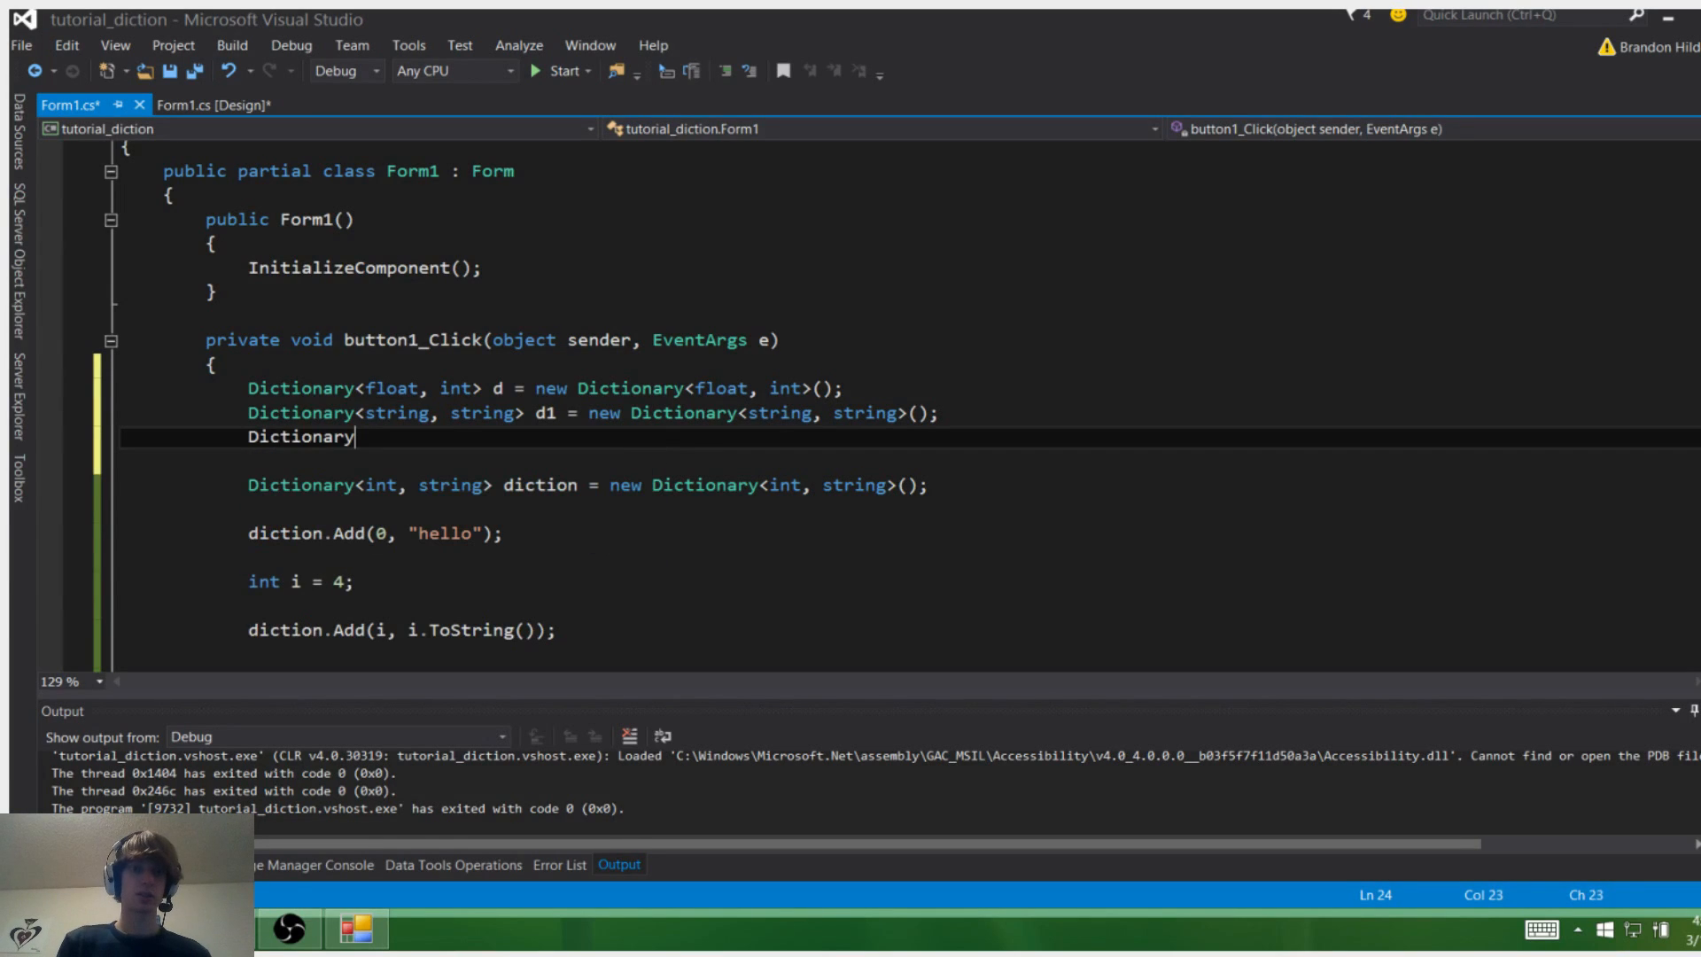
pyautogui.write('<')
pyautogui.write('bj')
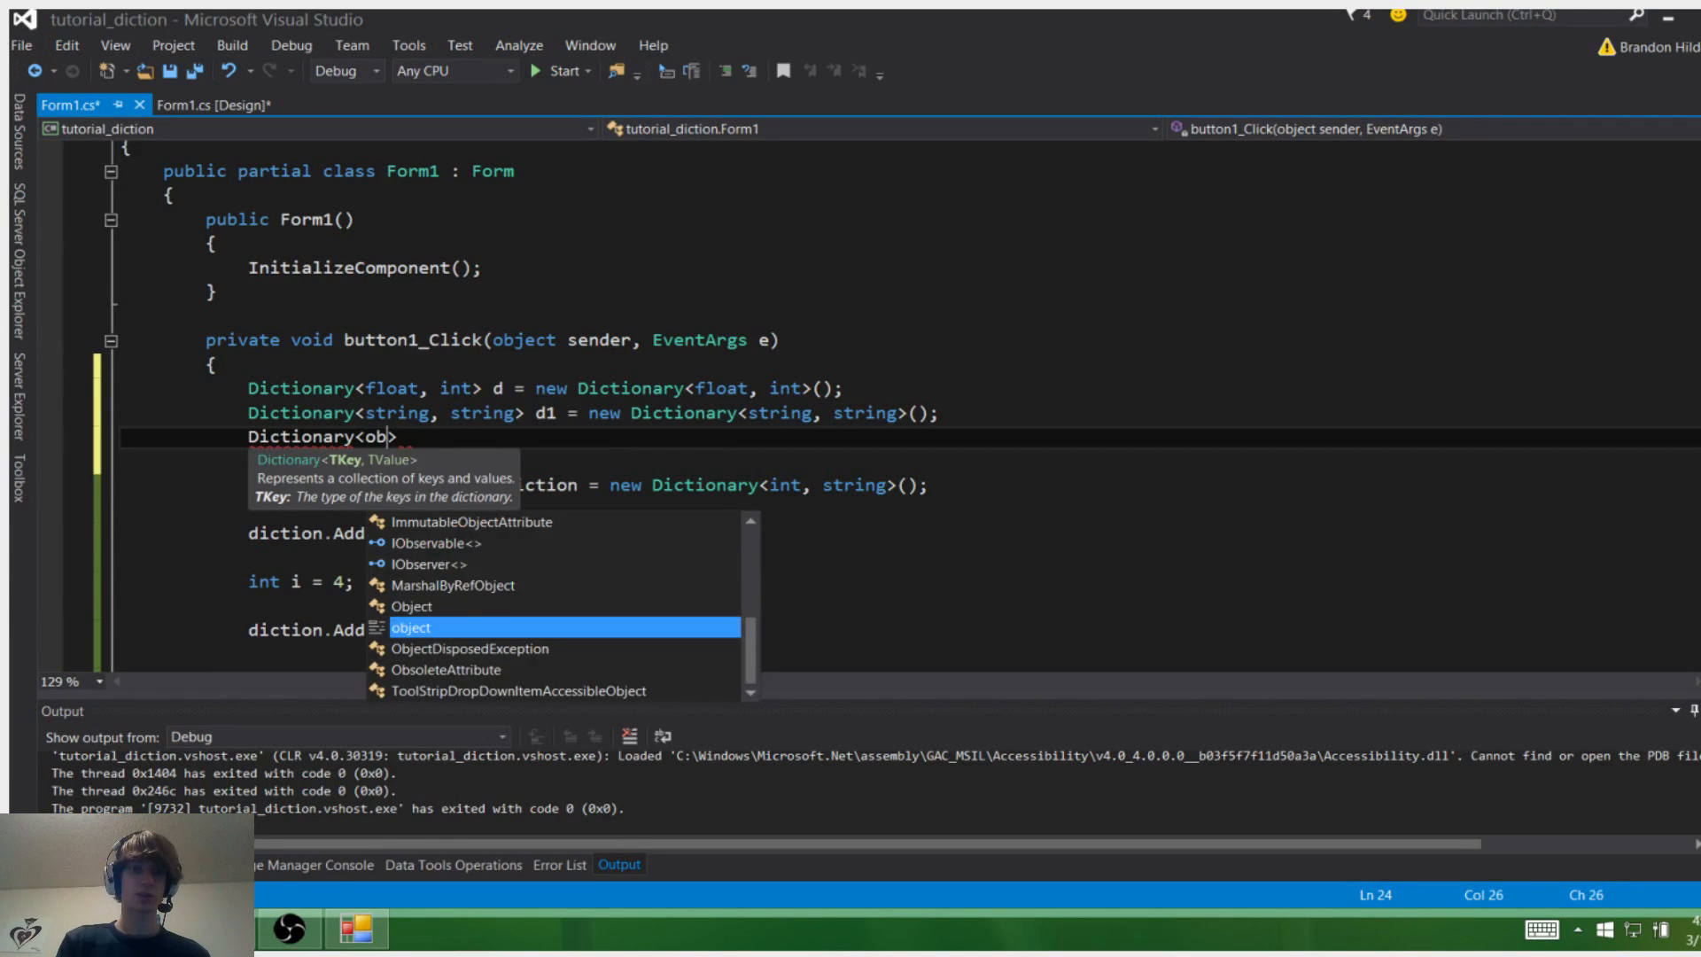
pyautogui.press('BackSpace')
pyautogui.press('BackSpace')
pyautogui.press('BackSpace')
pyautogui.write('int')
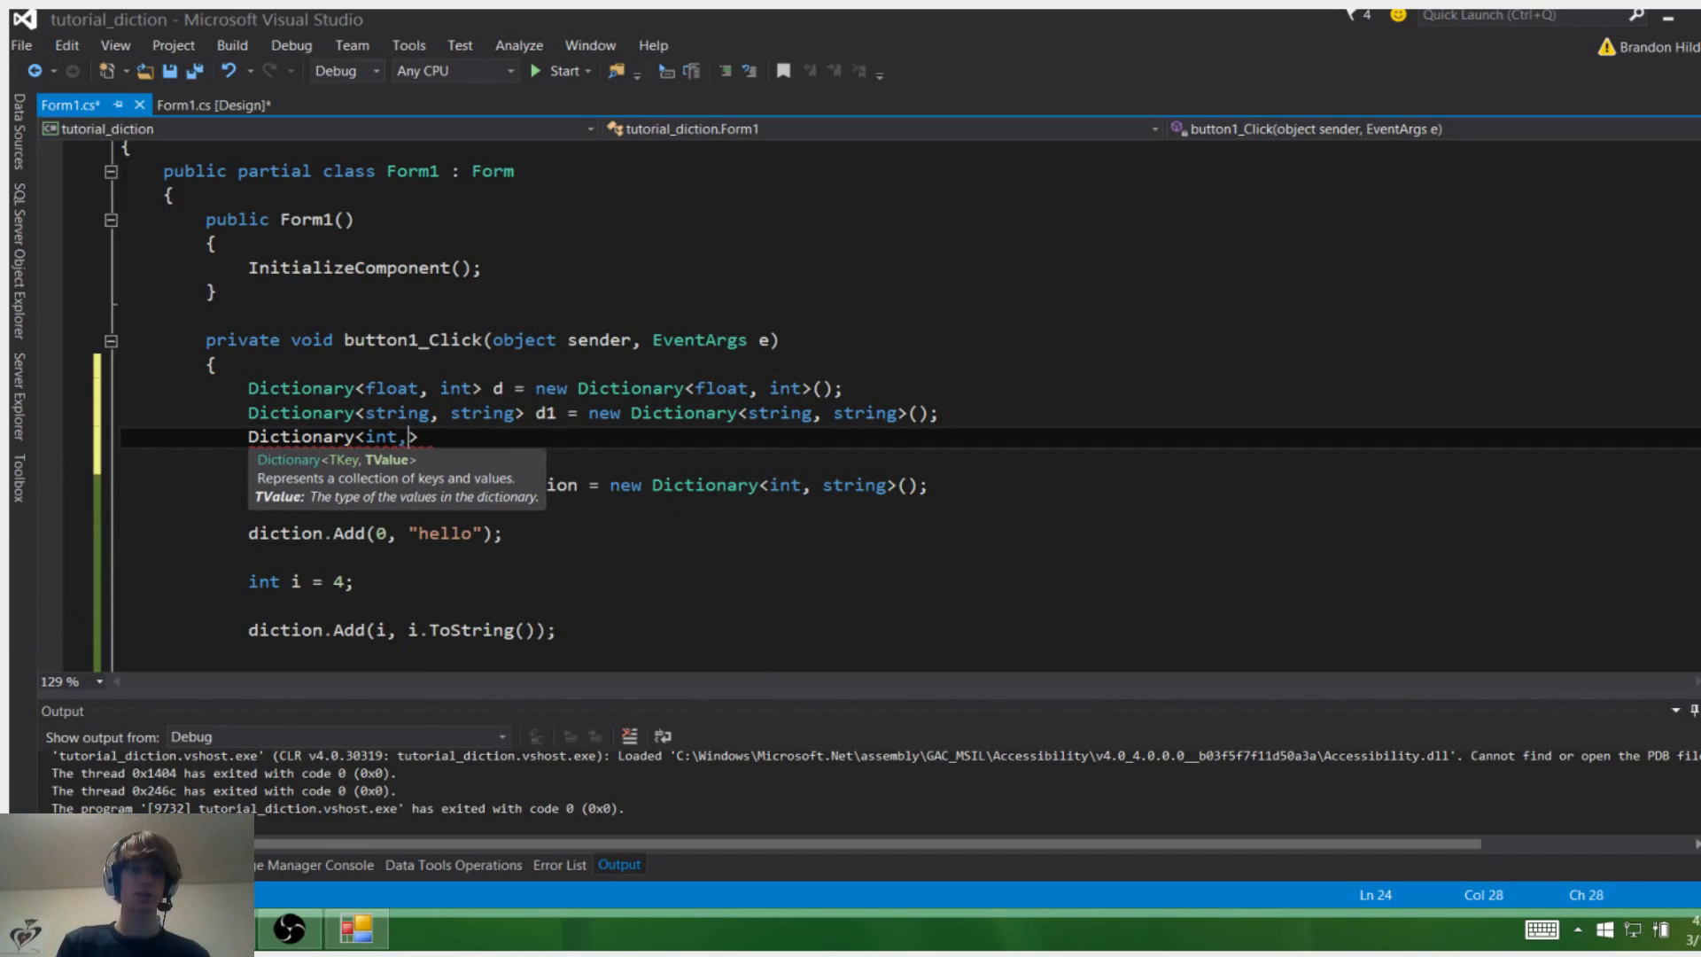
pyautogui.write(', objec')
pyautogui.press('Tab')
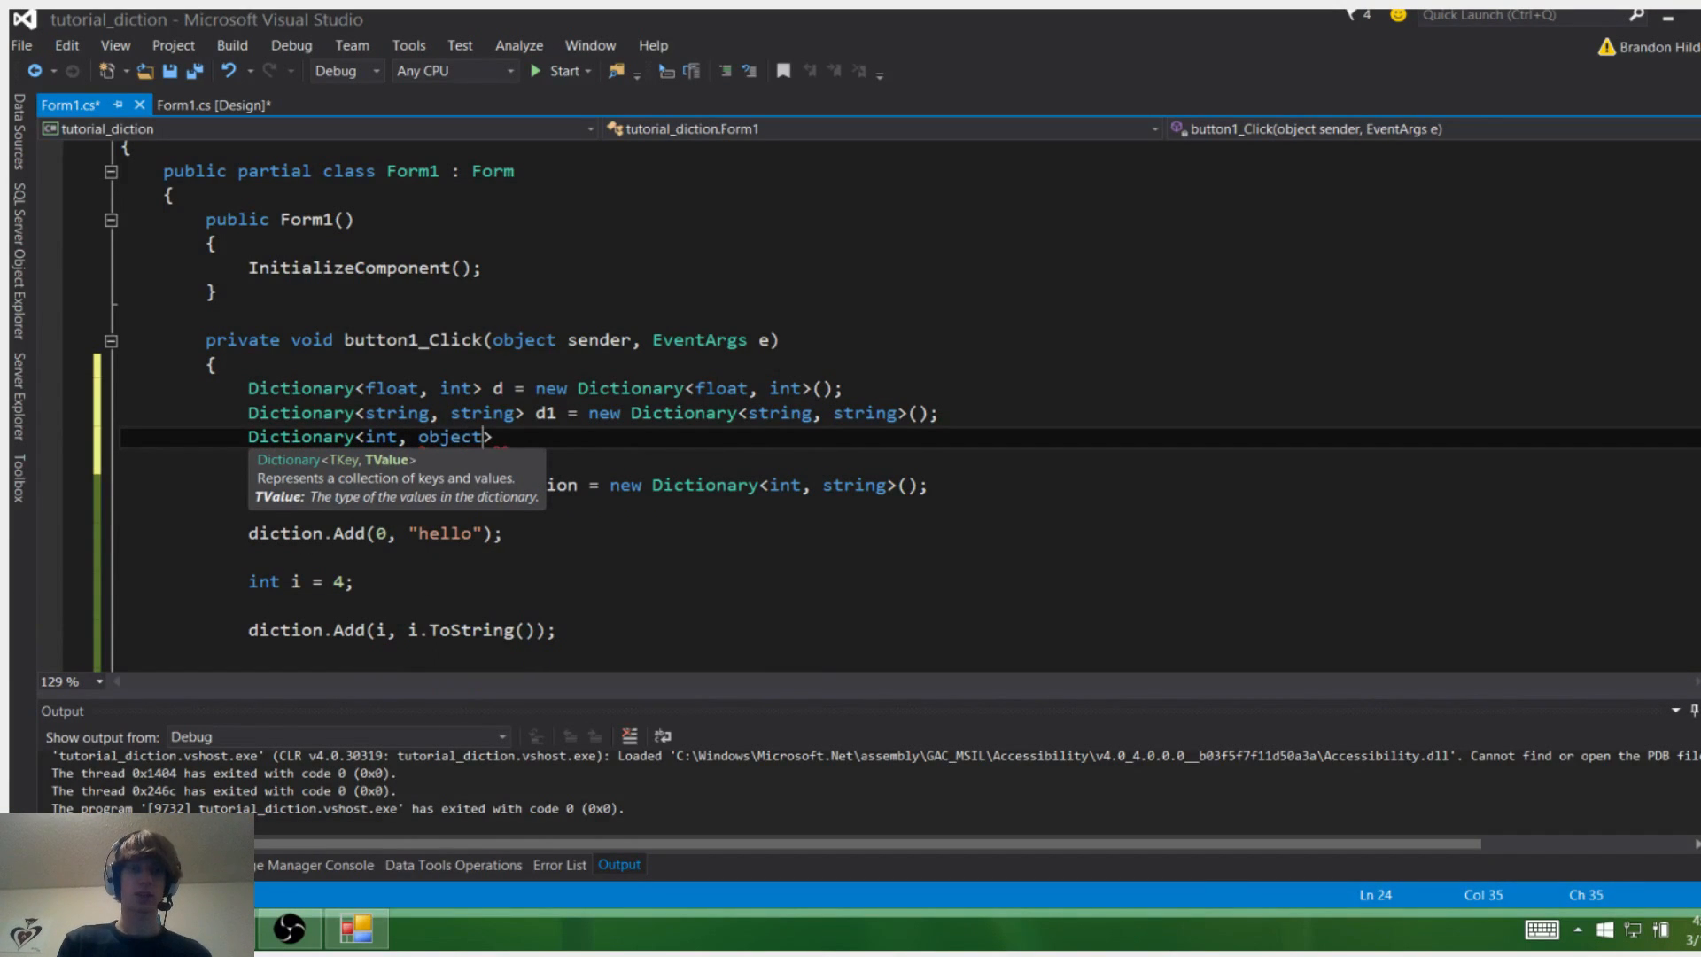
pyautogui.press('Right')
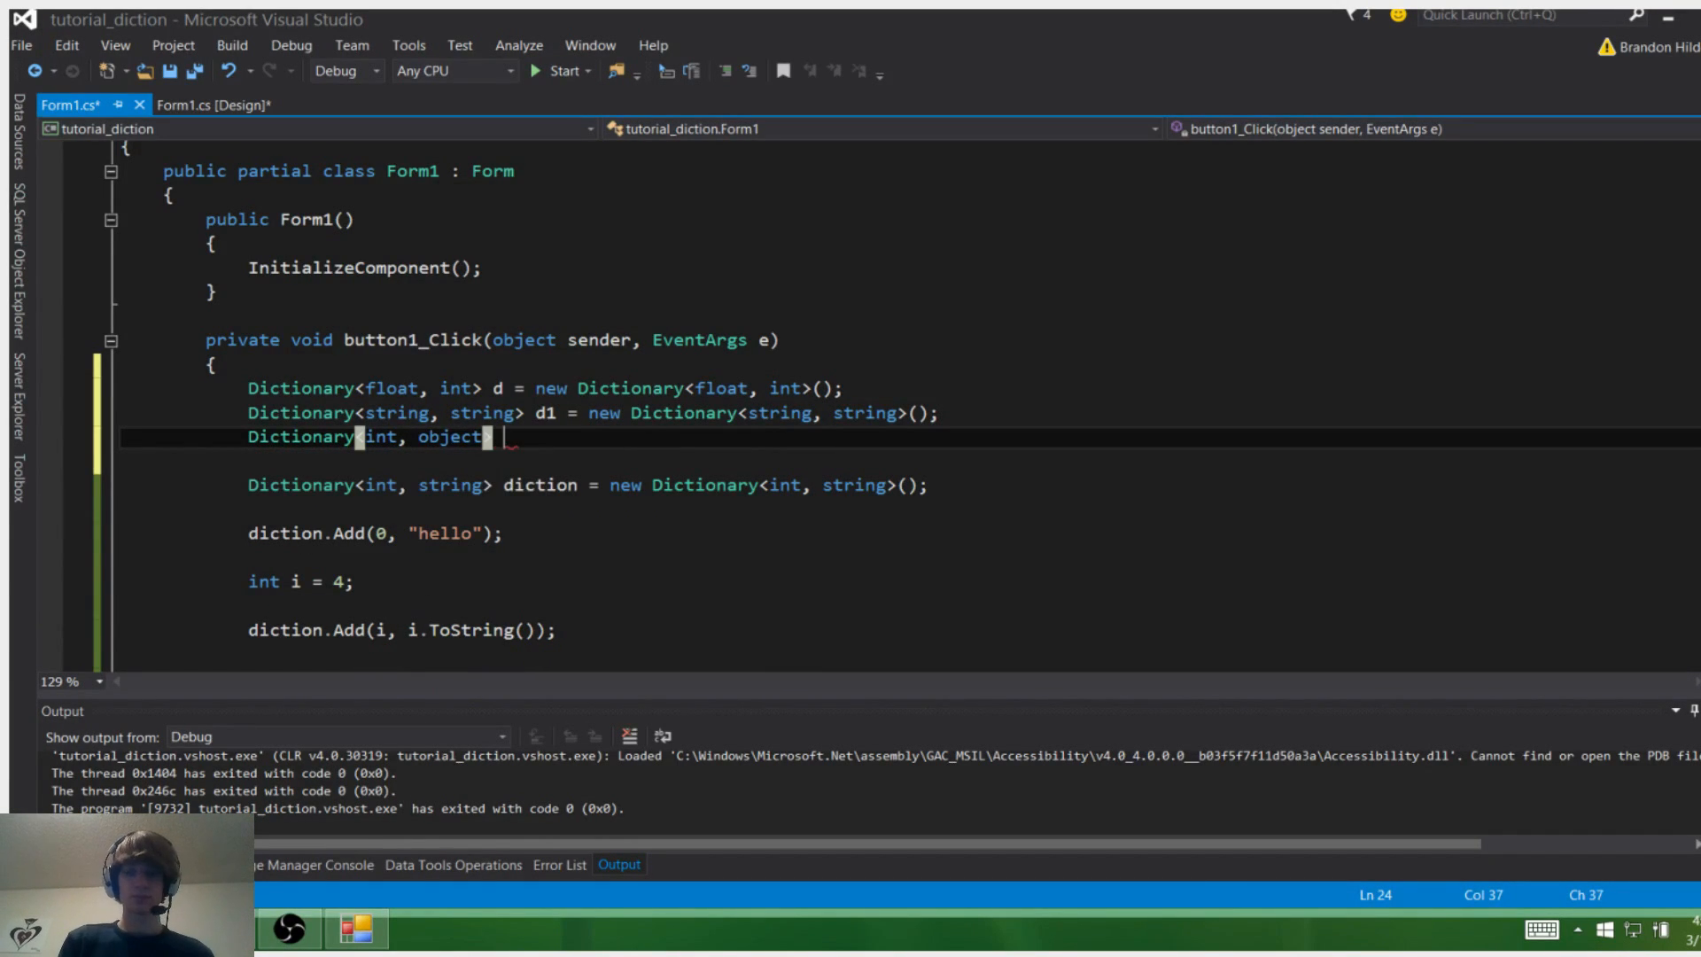
pyautogui.write('d2 = new')
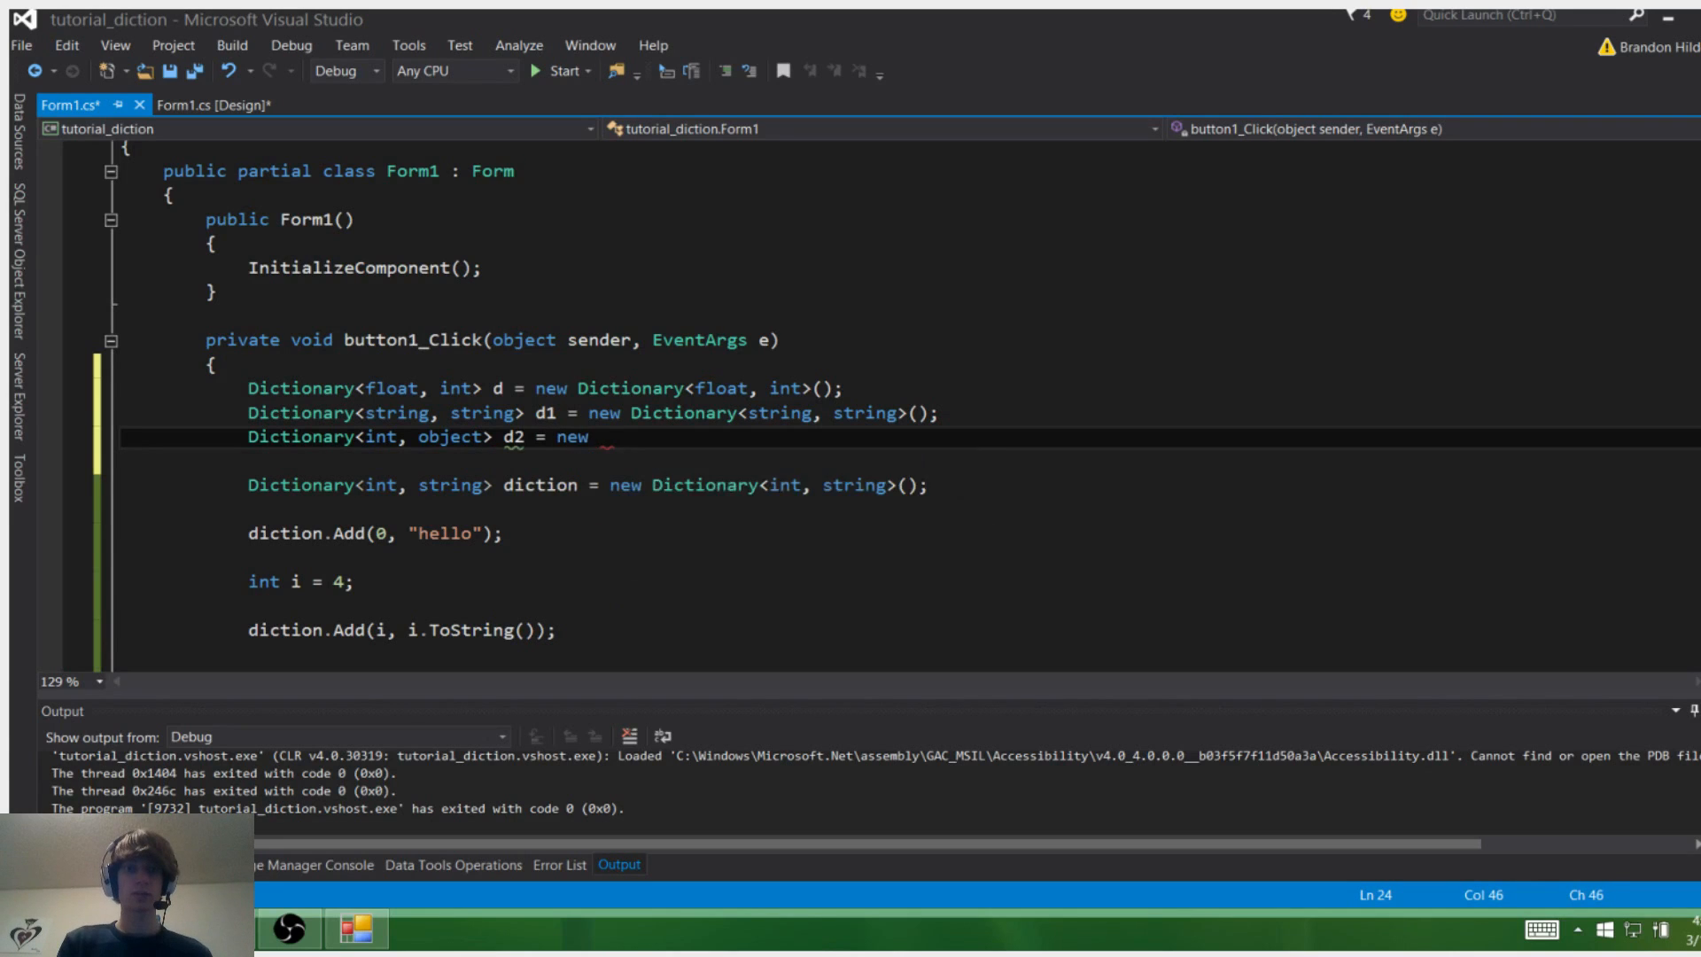
pyautogui.press('Tab')
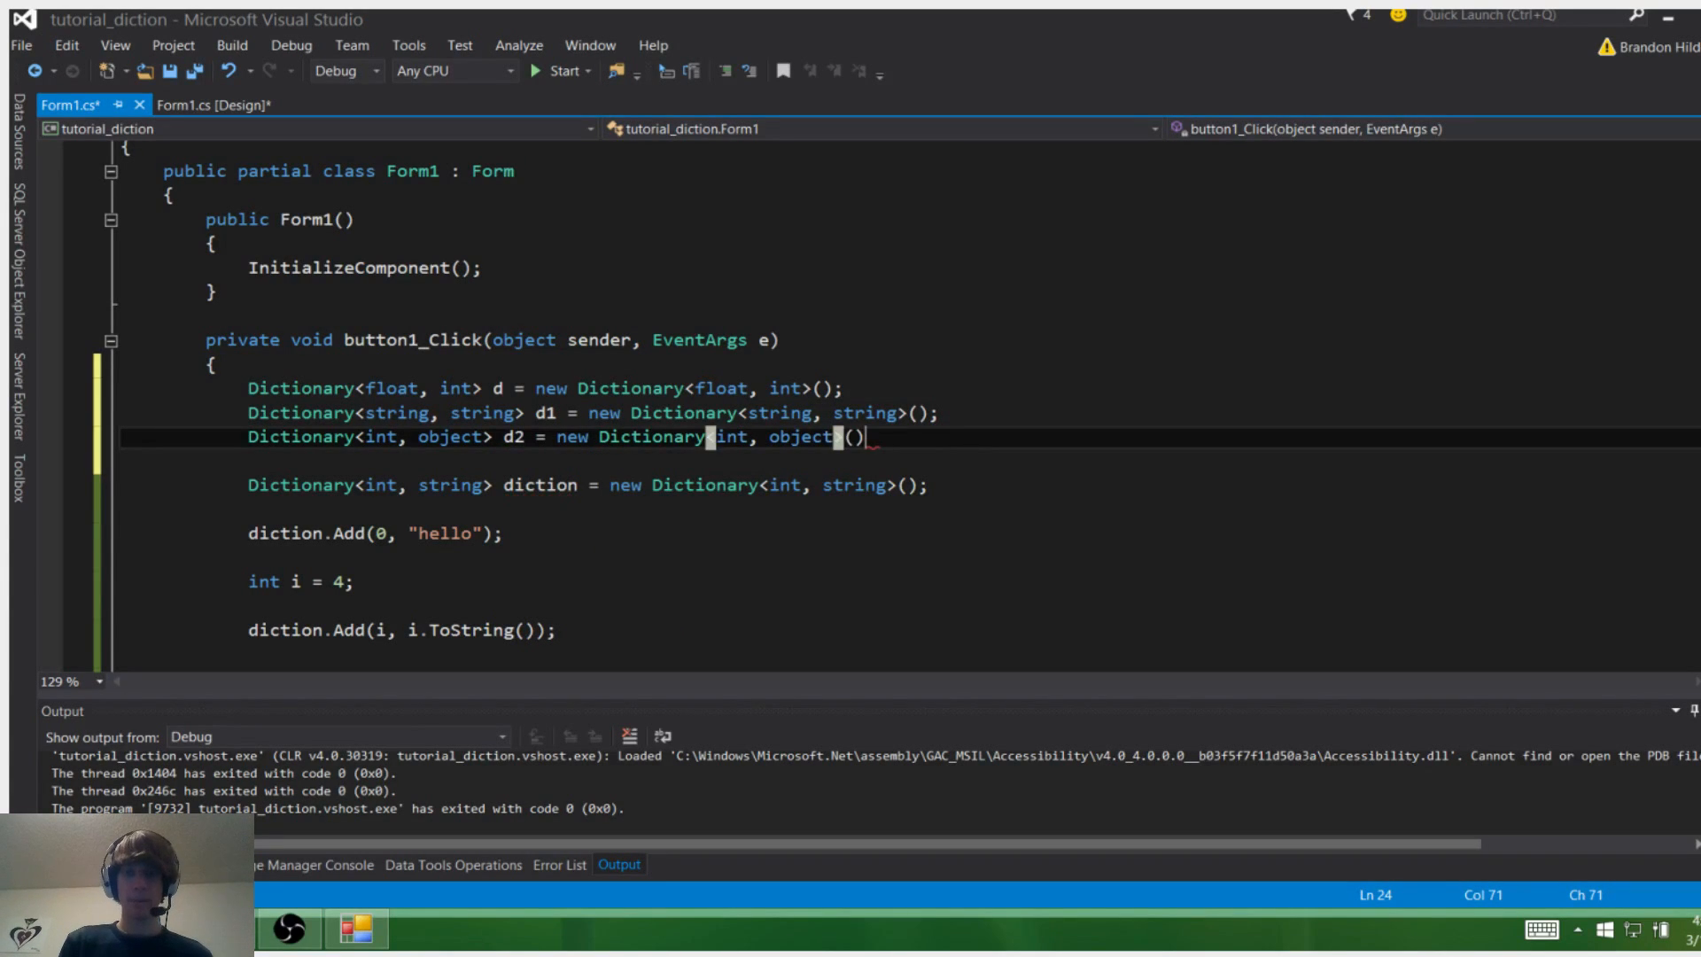
pyautogui.write(';')
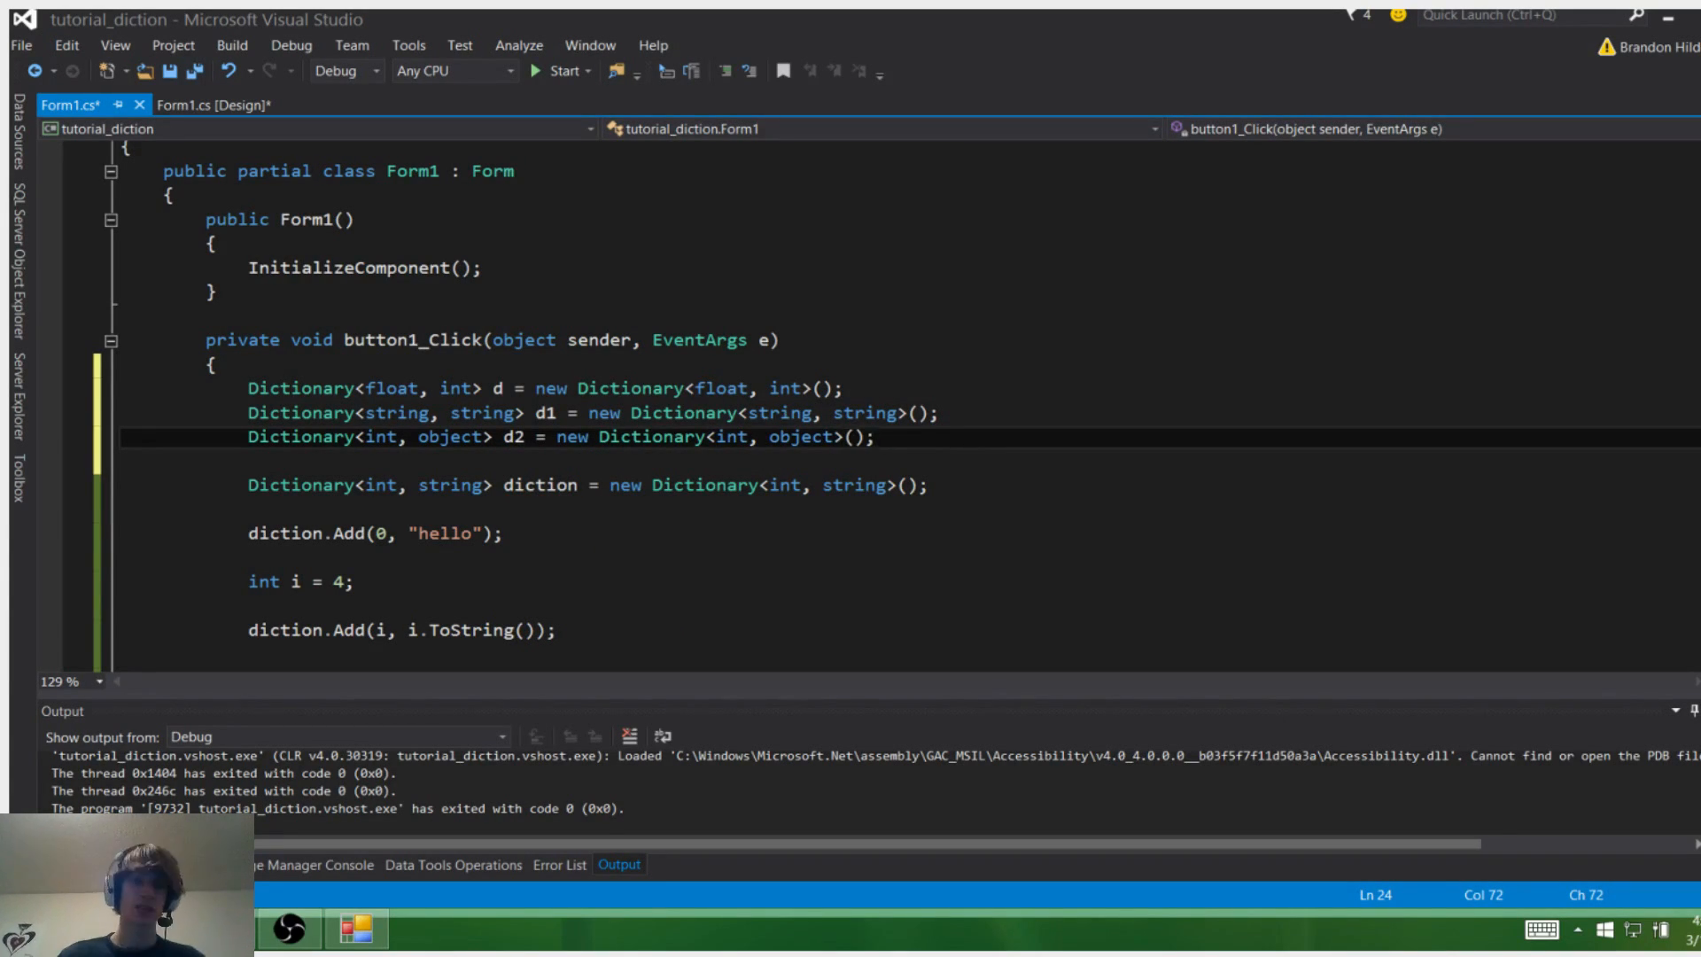
# - Highlight the float and int types of d to view their references, then deselect
pyautogui.doubleClick(393, 389)
pyautogui.doubleClick(456, 389)
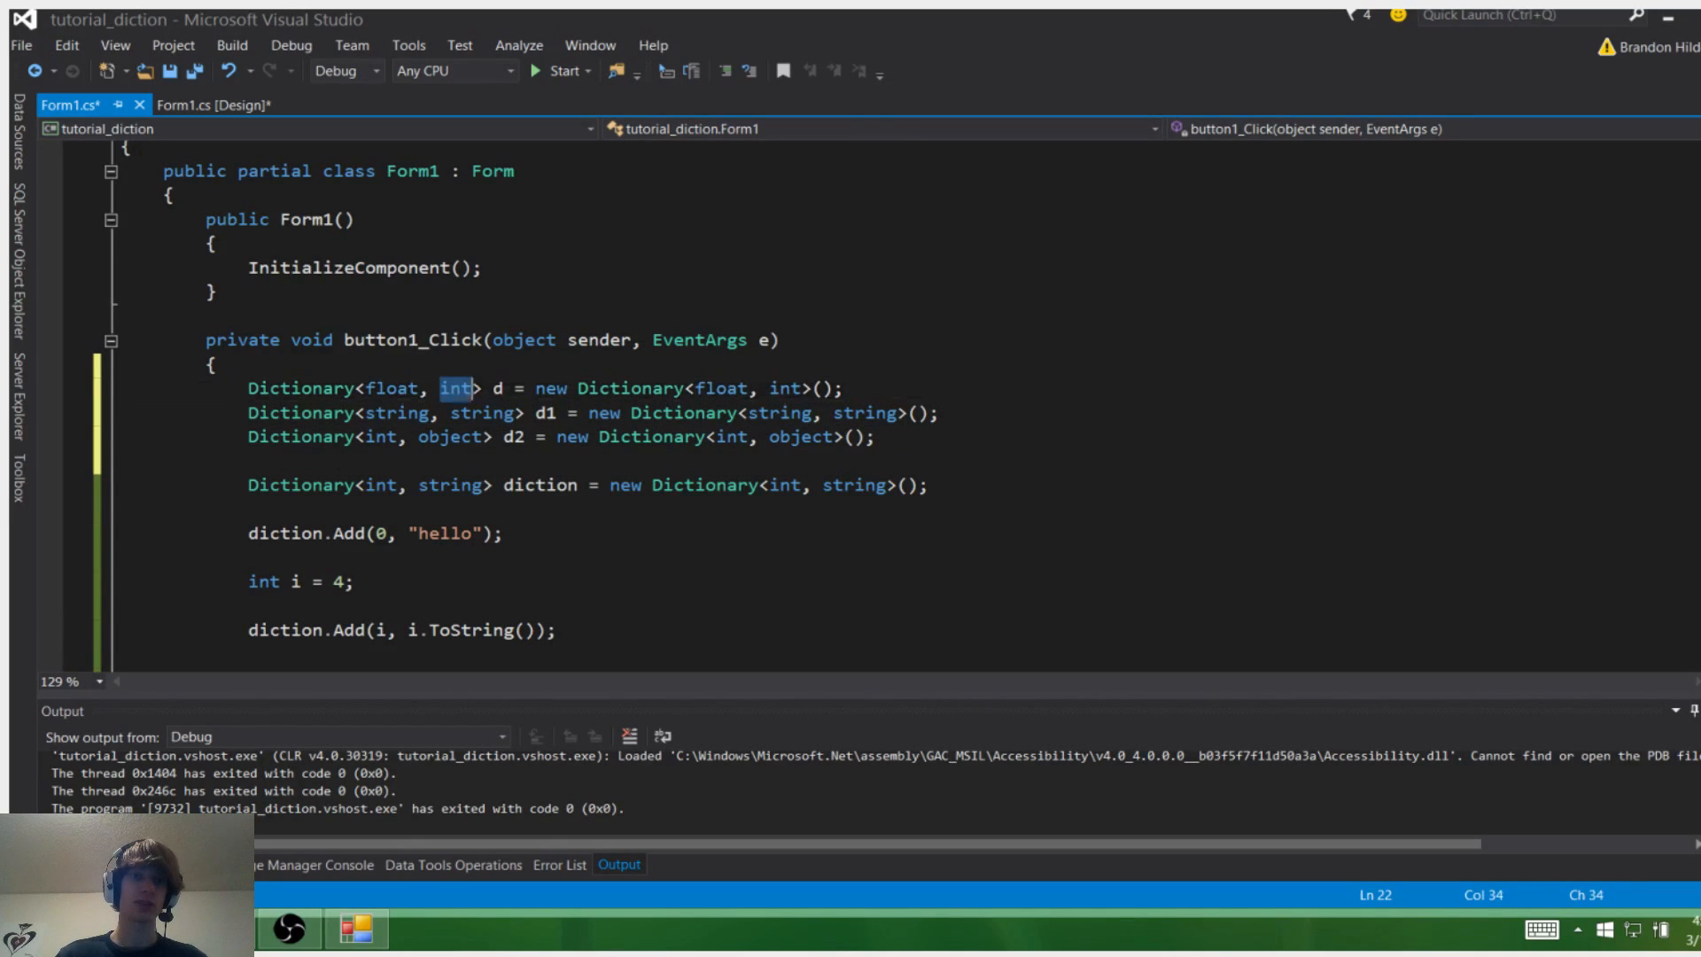
pyautogui.doubleClick(392, 388)
pyautogui.click(439, 388)
pyautogui.doubleClick(455, 388)
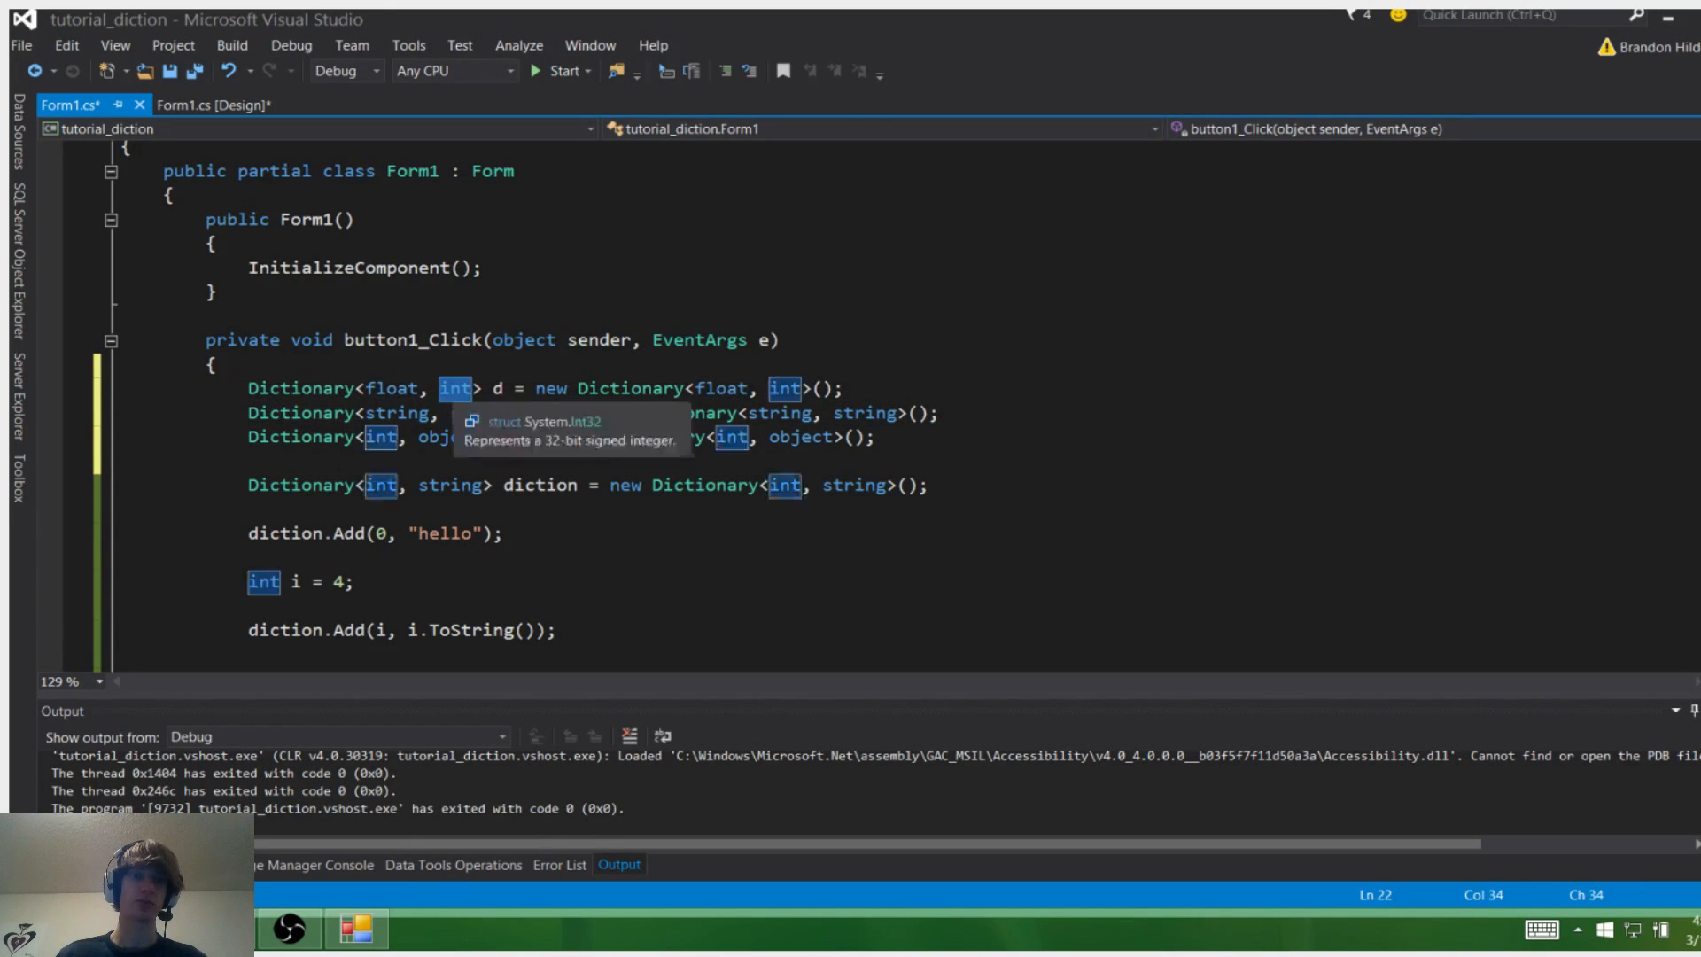
pyautogui.click(472, 388)
pyautogui.doubleClick(392, 388)
pyautogui.click(213, 293)
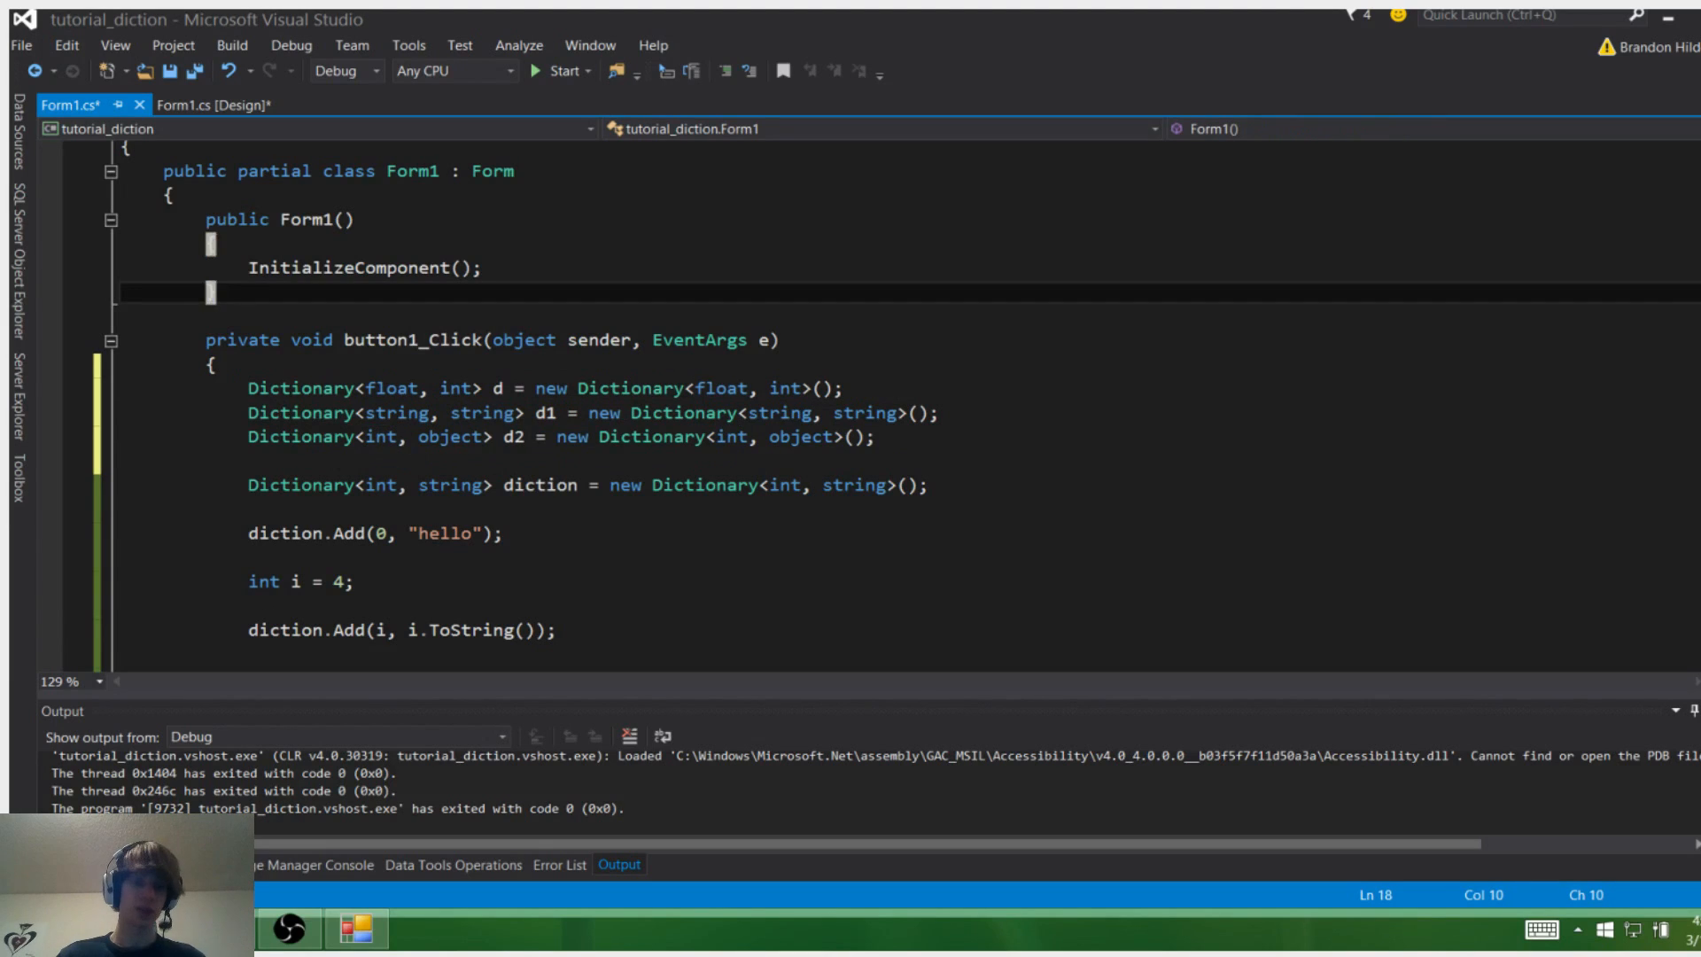
pyautogui.scroll(-2, 850, 399)
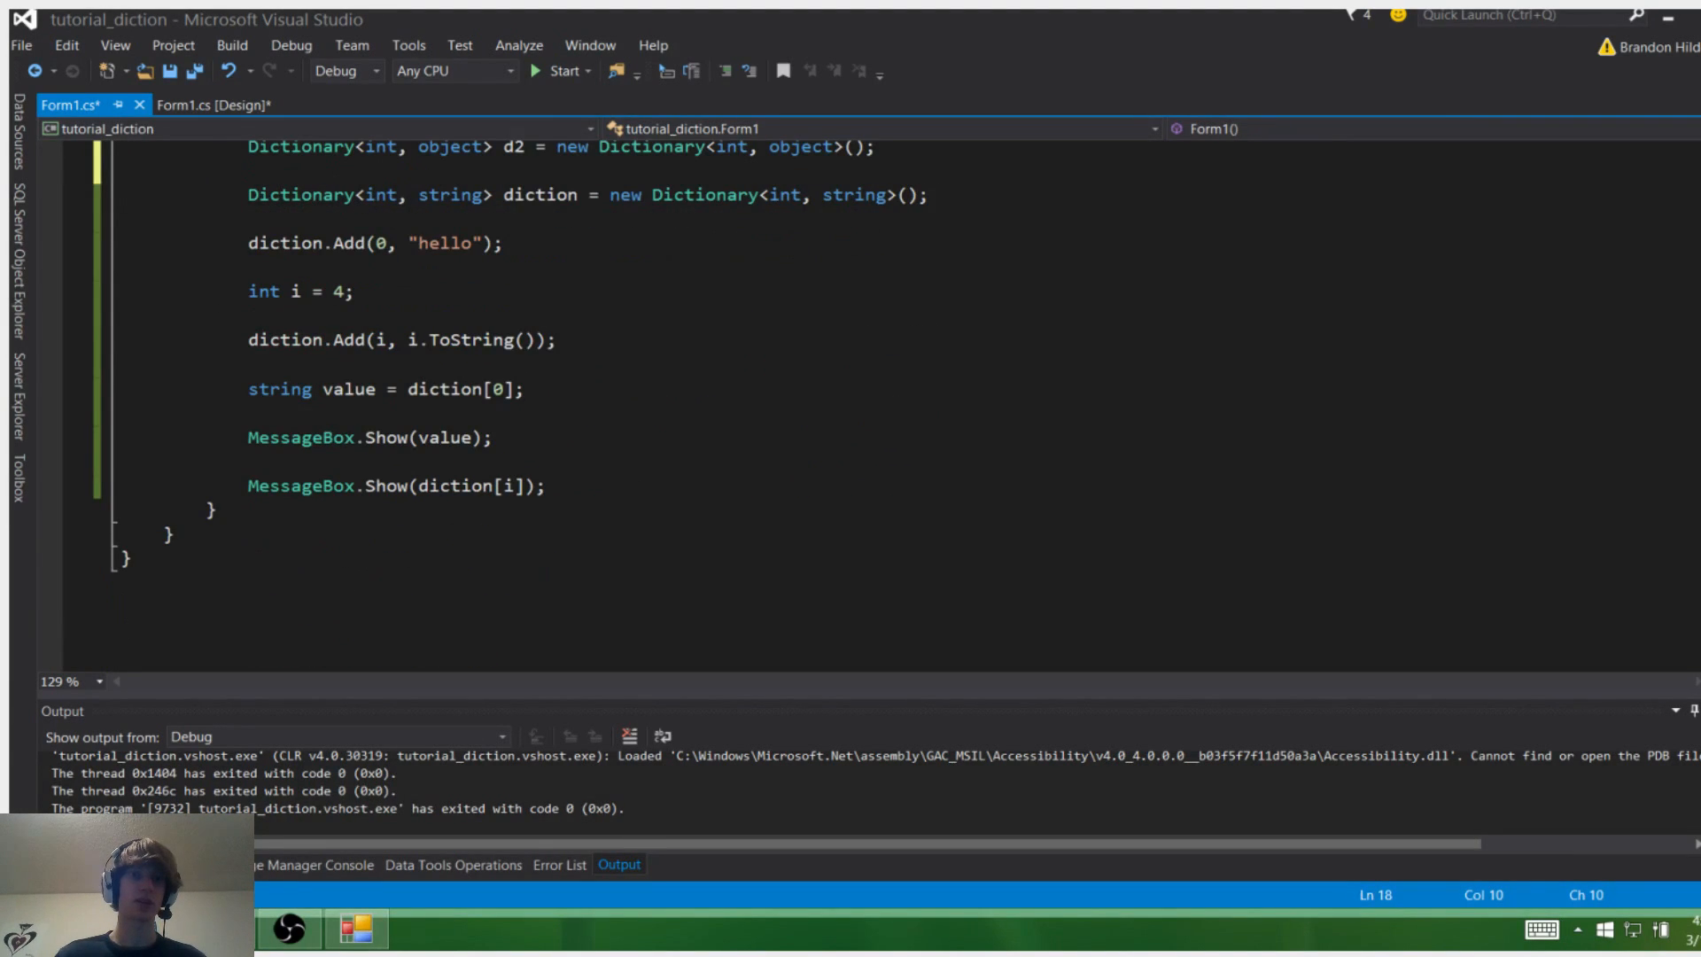
pyautogui.doubleClick(539, 195)
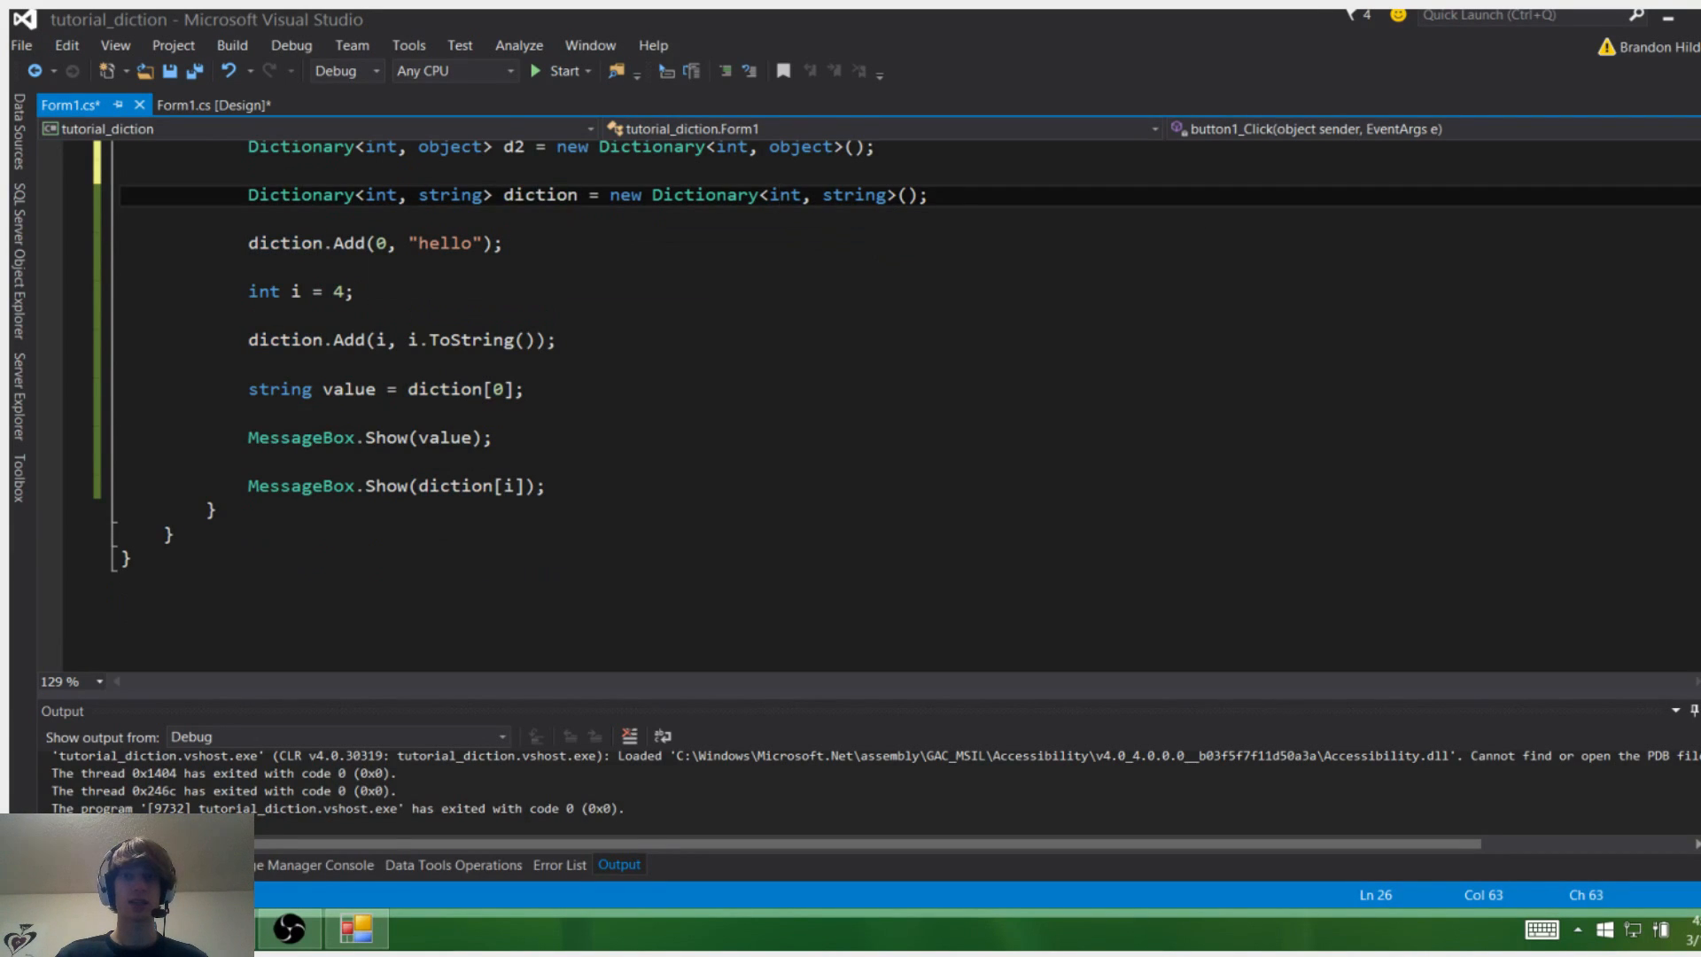
pyautogui.doubleClick(853, 194)
pyautogui.click(379, 268)
pyautogui.doubleClick(379, 244)
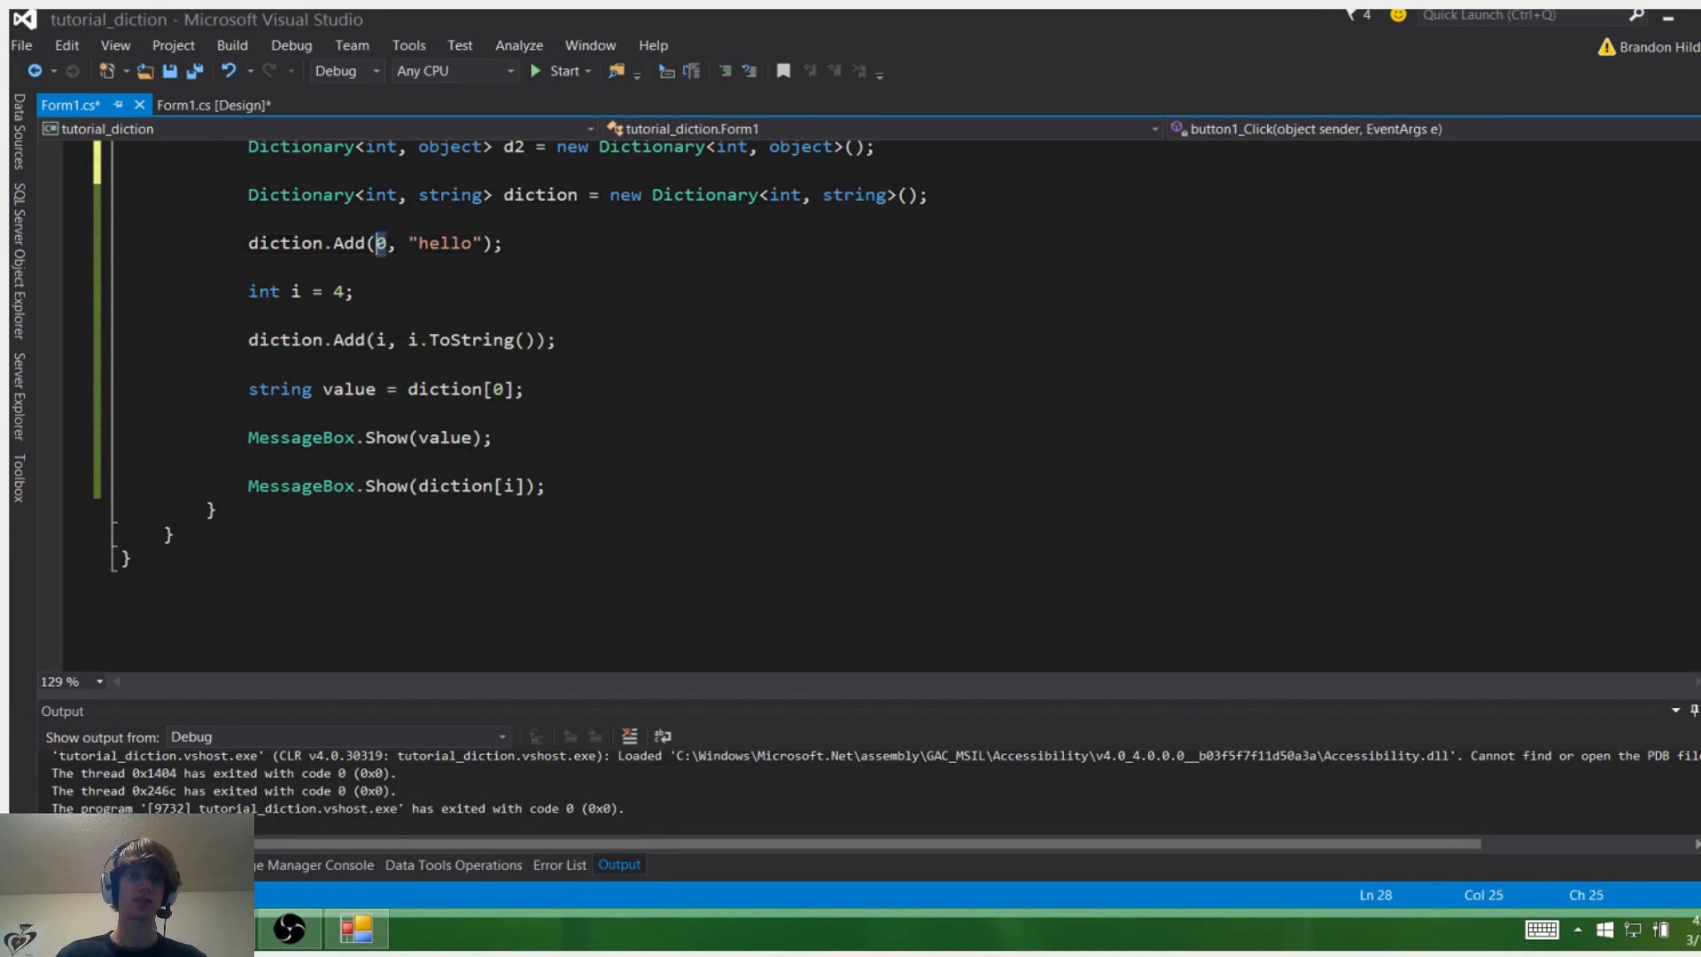
pyautogui.moveTo(409, 242); pyautogui.dragTo(478, 244)
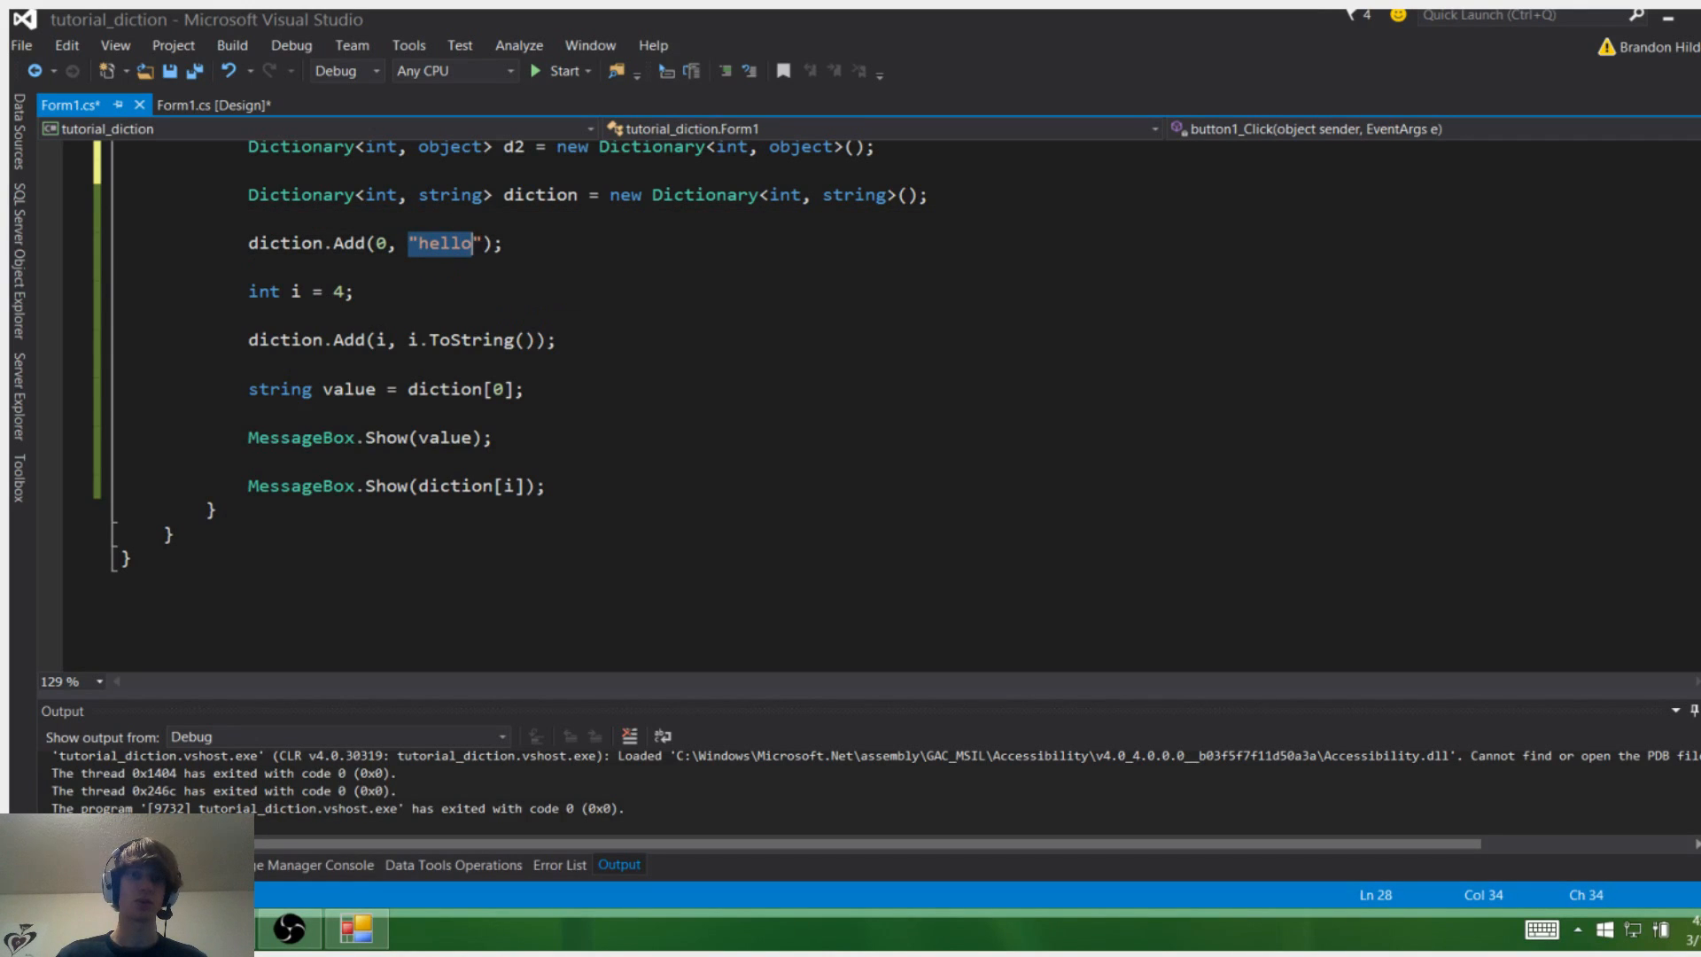
pyautogui.click(345, 243)
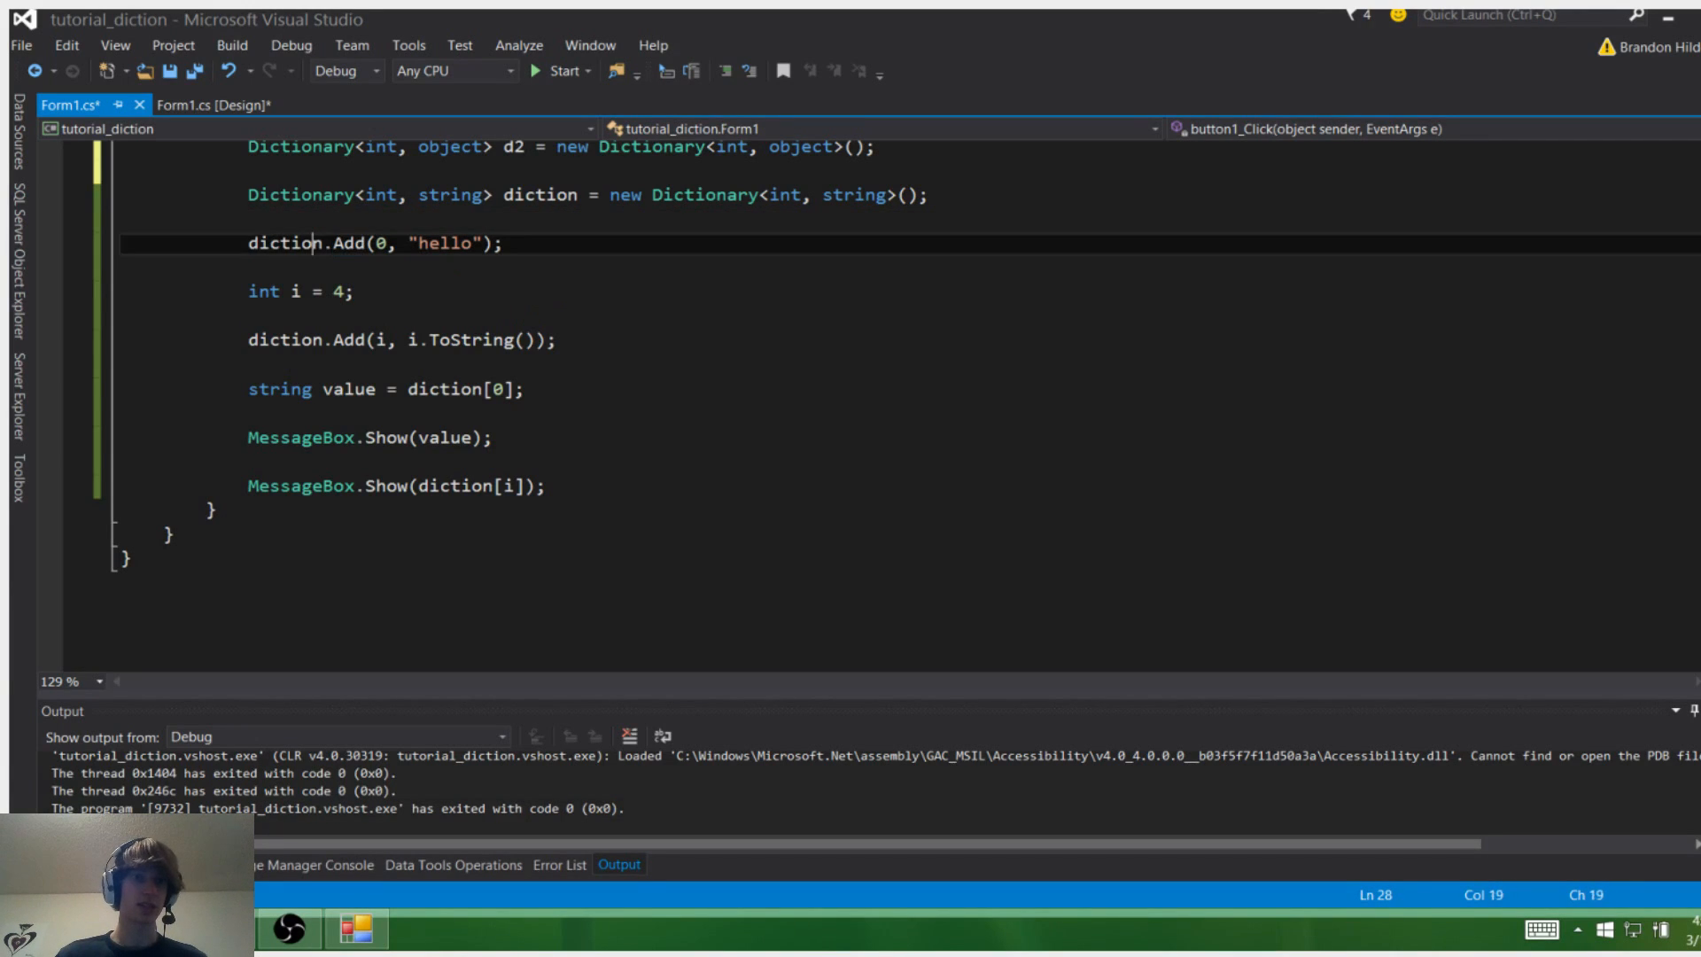
pyautogui.doubleClick(286, 243)
pyautogui.click(352, 244)
pyautogui.press('End')
pyautogui.scroll(-1, 797, 332)
pyautogui.click(295, 219)
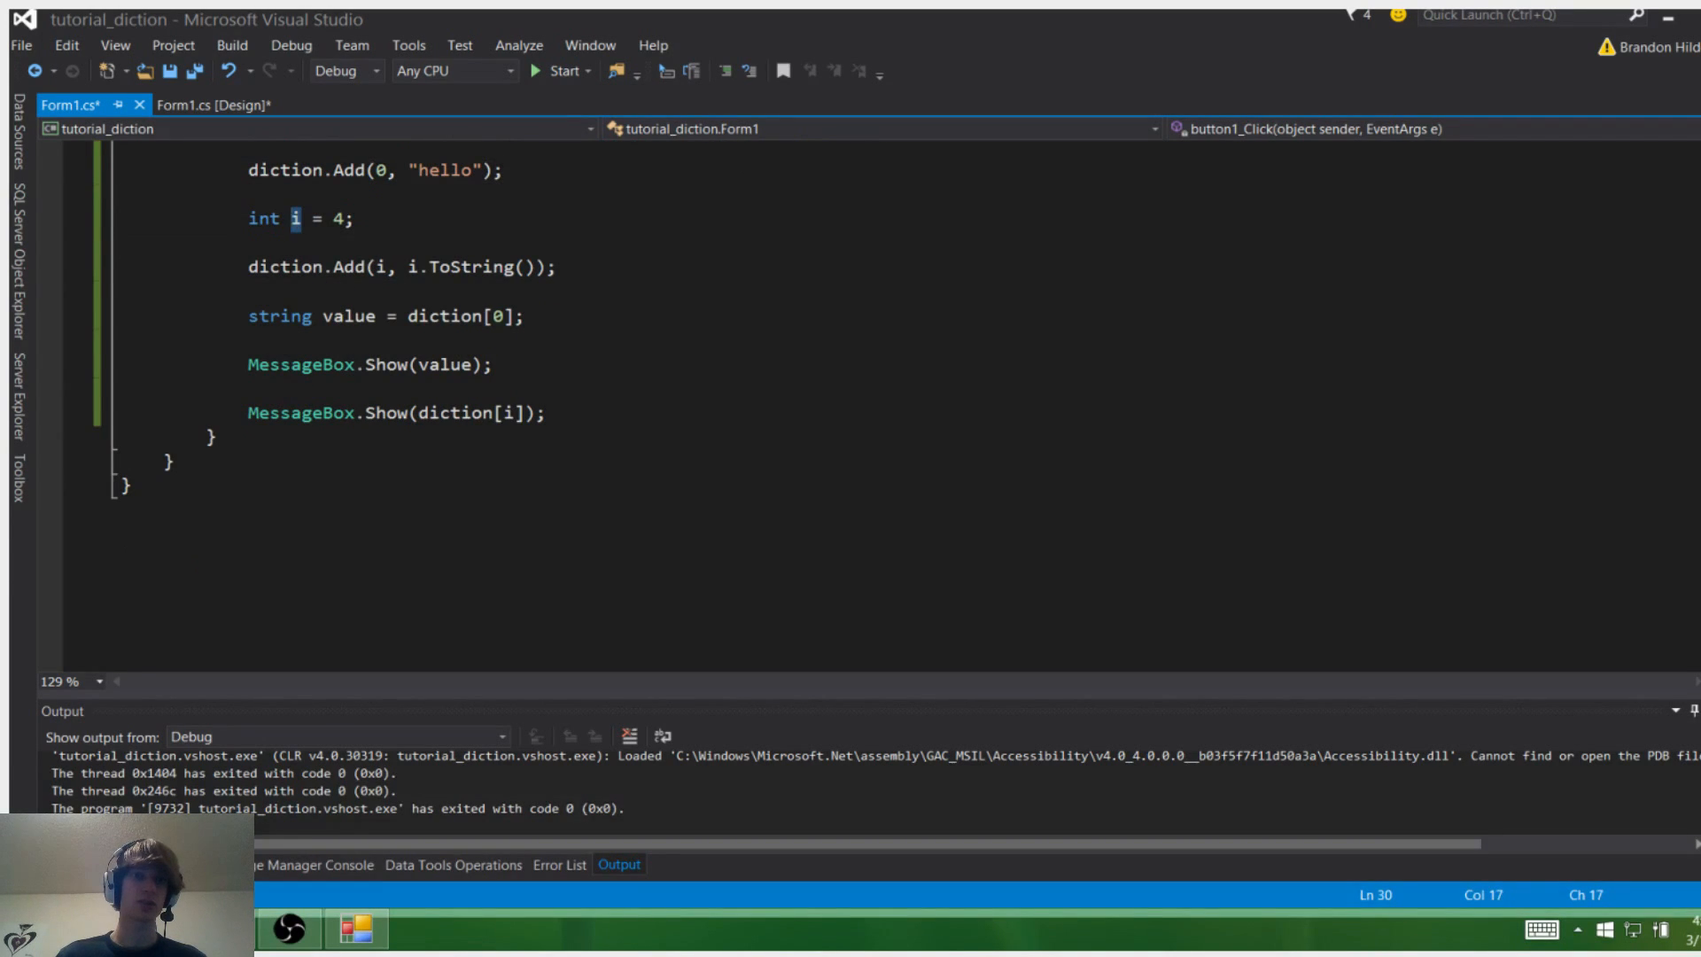
pyautogui.press('End')
pyautogui.click(393, 268)
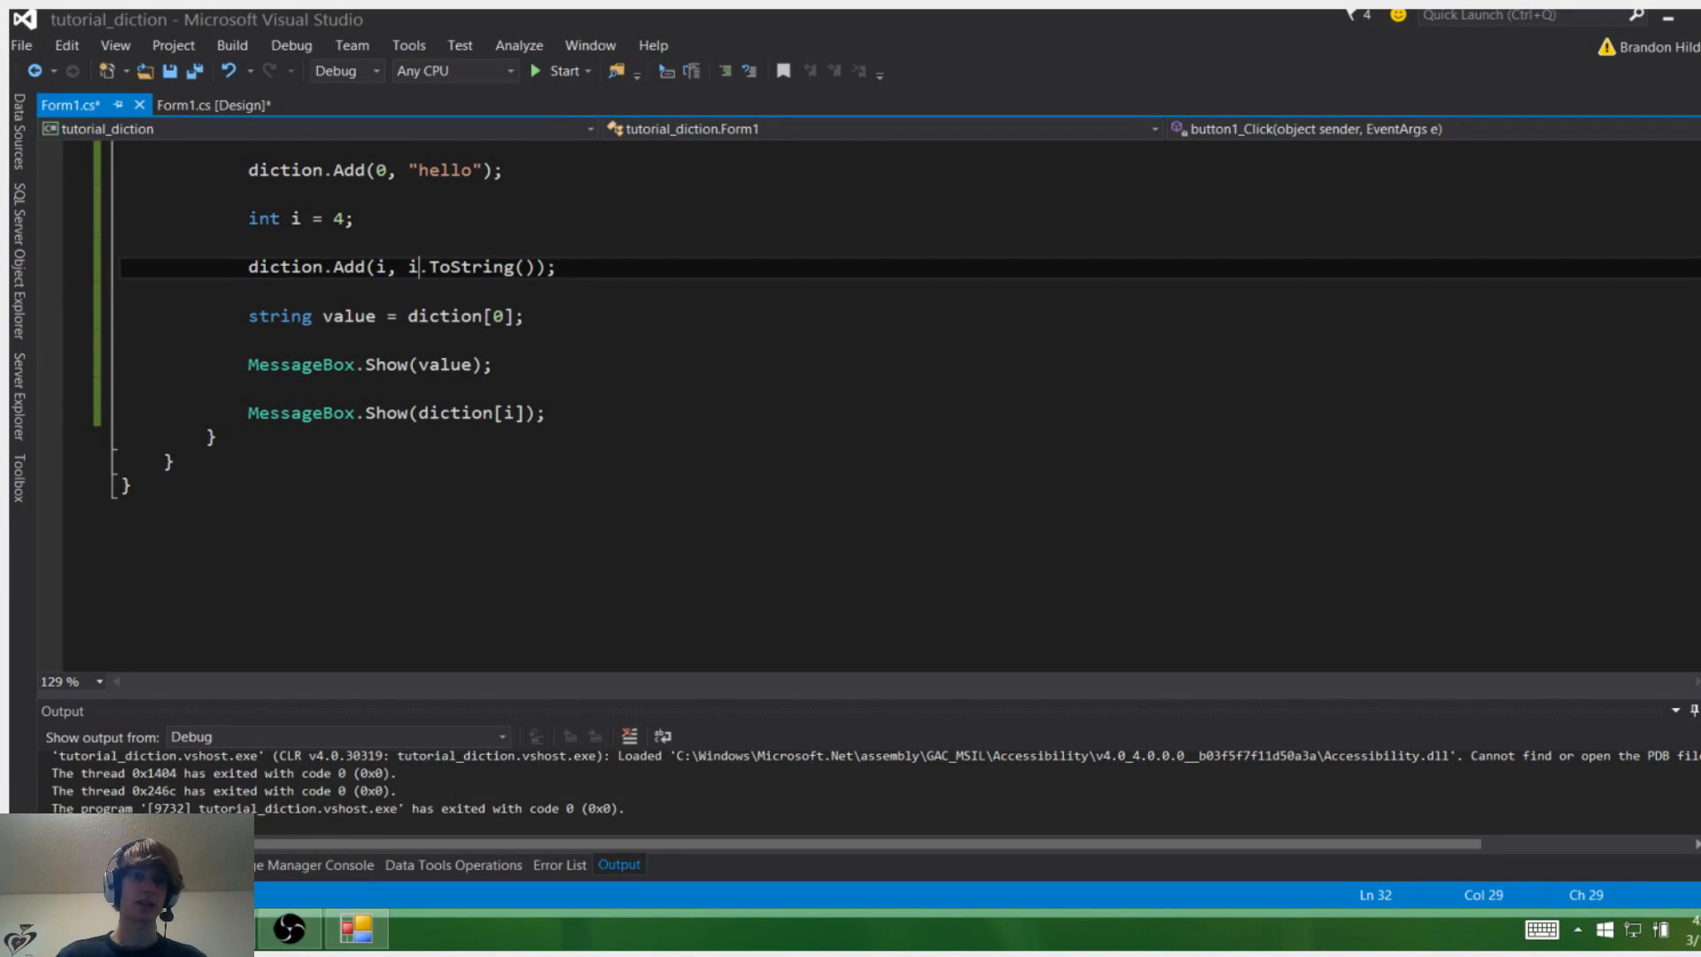
pyautogui.click(410, 267)
pyautogui.click(524, 316)
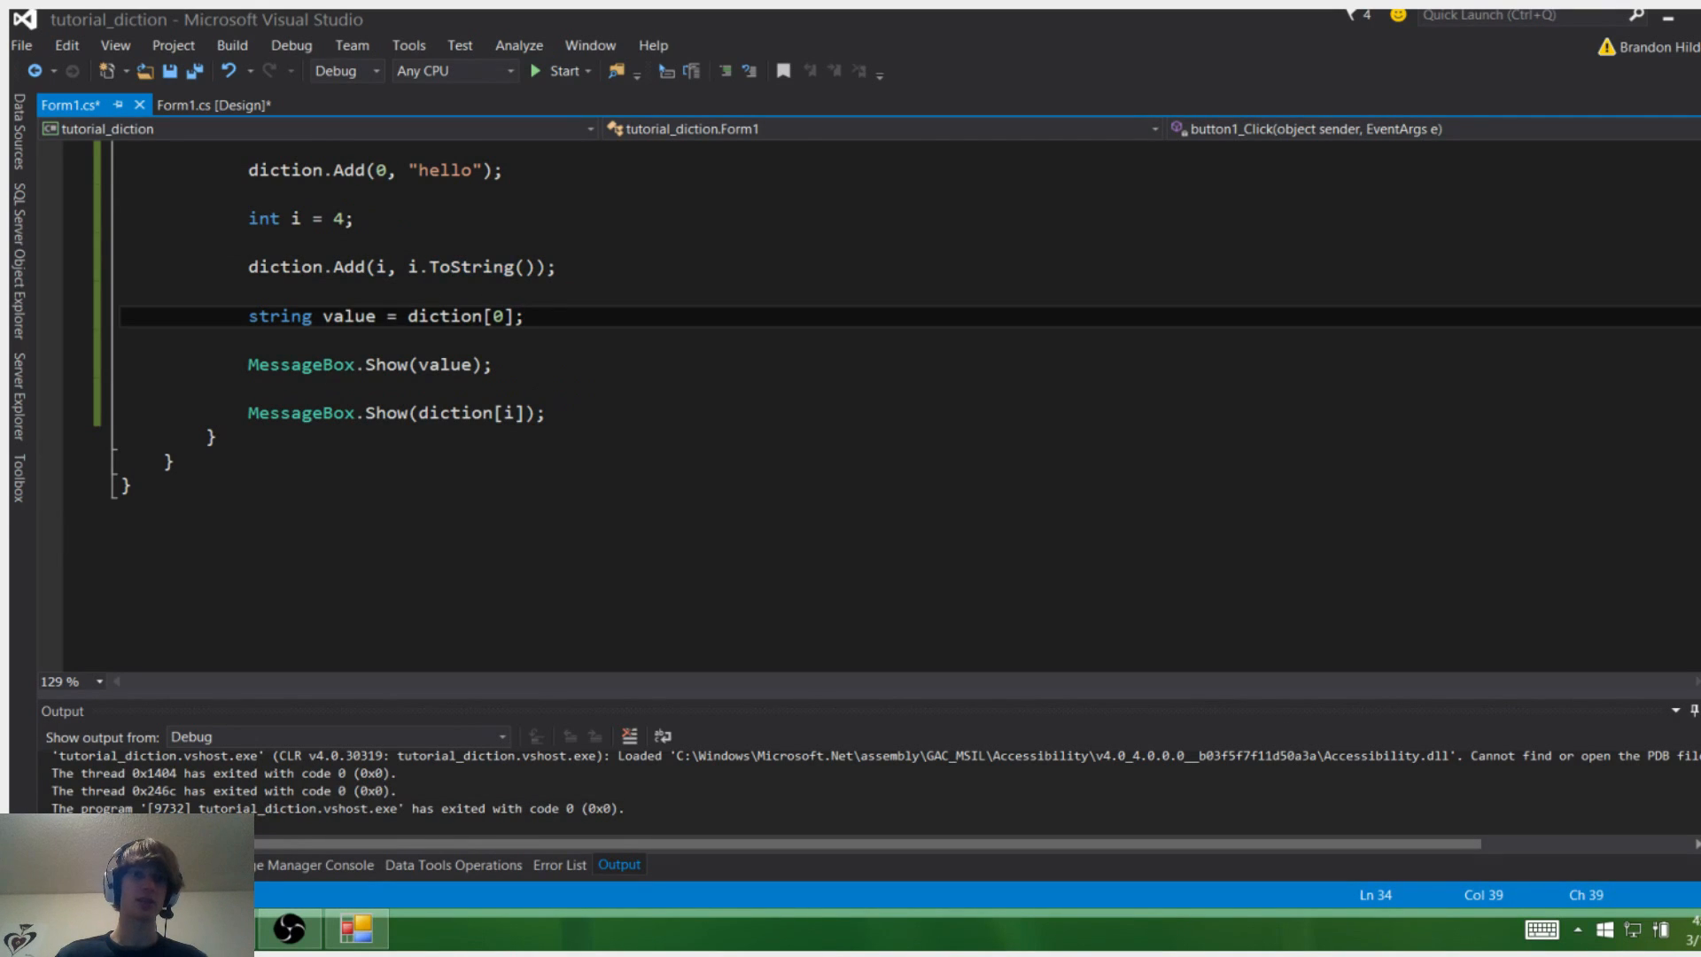
# - Review the lookup line, highlighting diction, the string value type and the int key type
pyautogui.doubleClick(348, 316)
pyautogui.doubleClick(444, 315)
pyautogui.scroll(1, 509, 389)
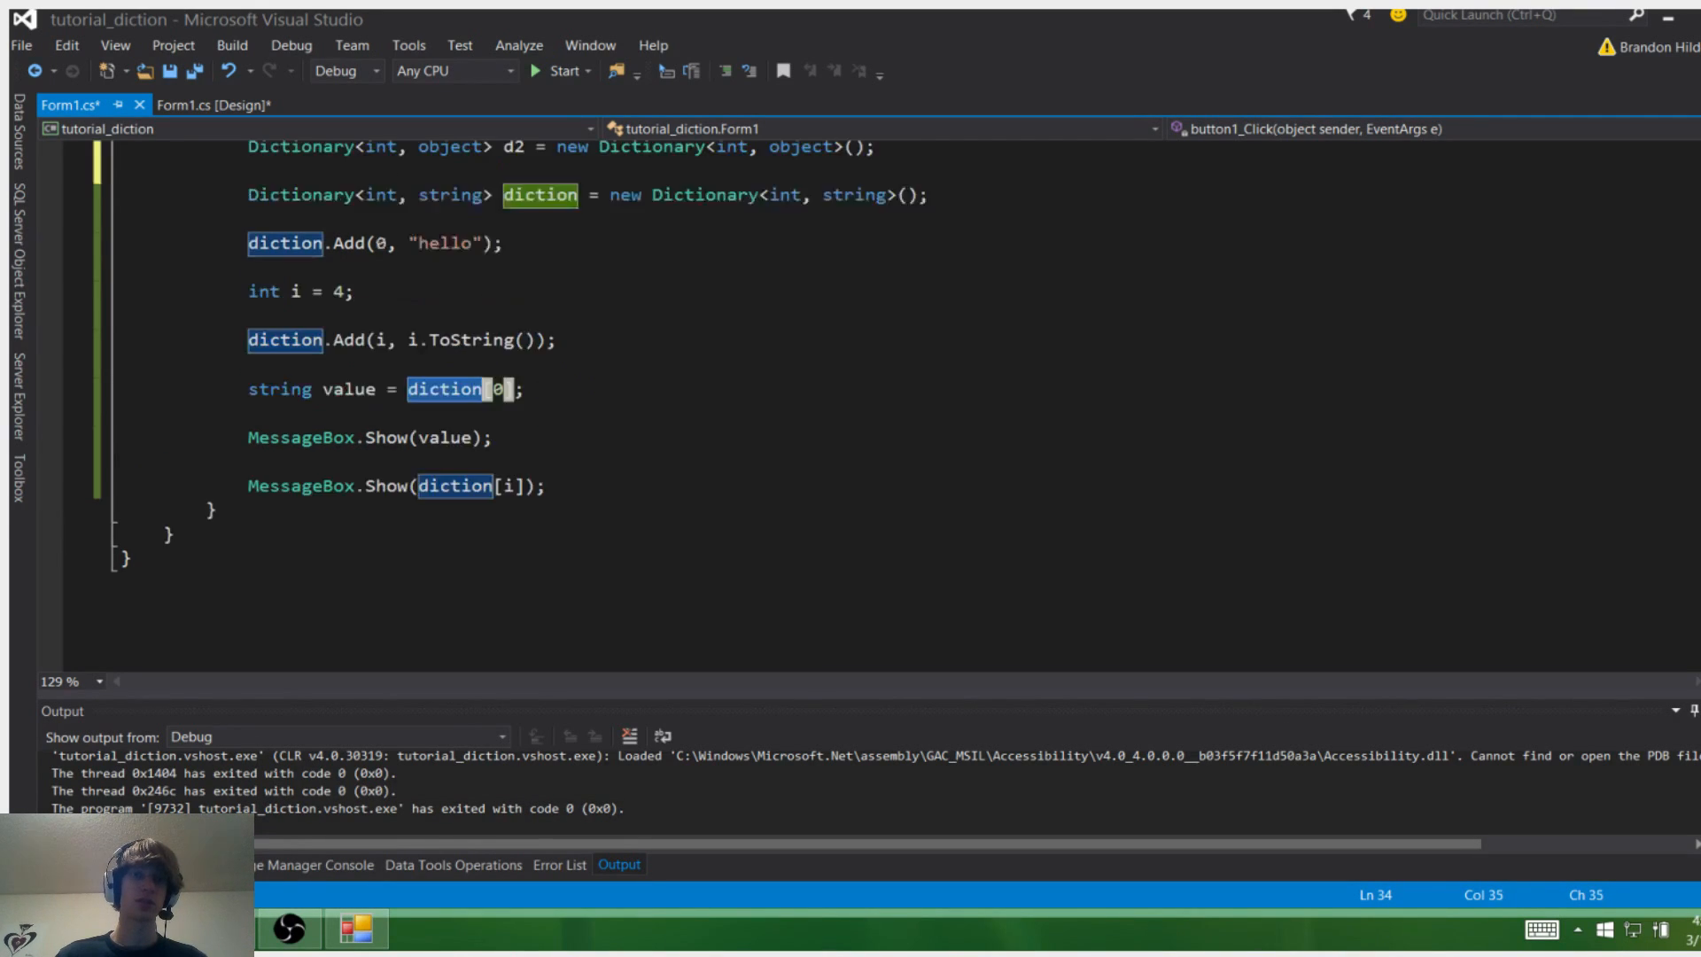
pyautogui.scroll(1, 508, 388)
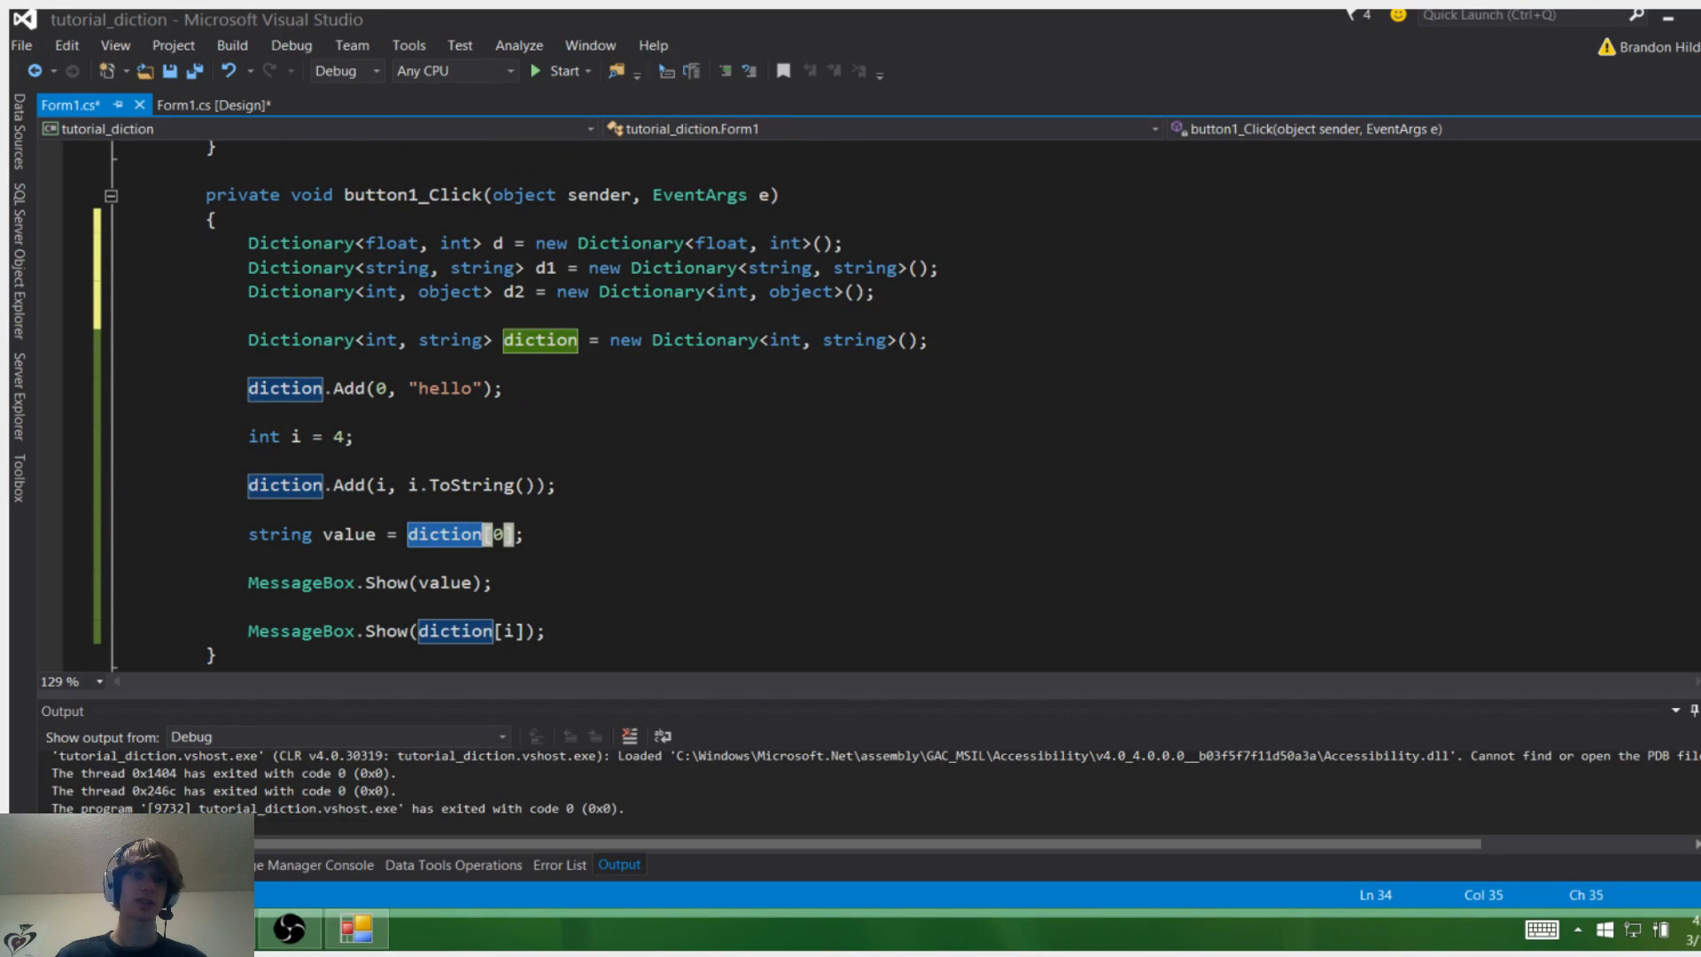
pyautogui.click(506, 533)
pyautogui.scroll(-2, 507, 533)
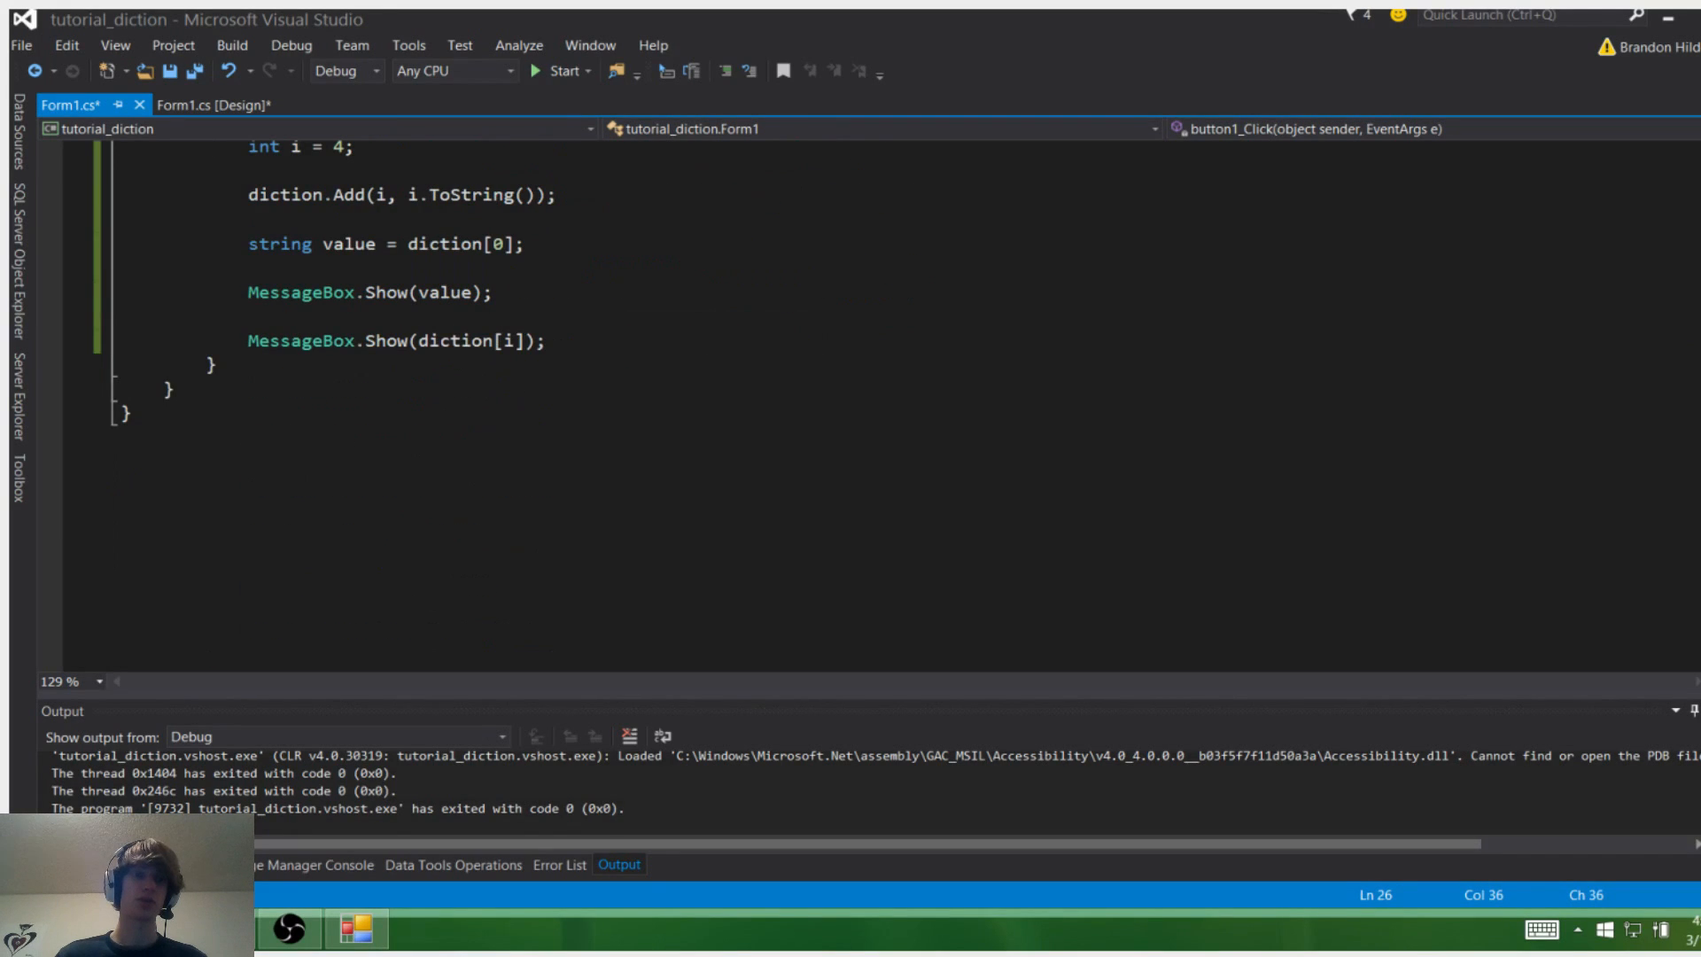
pyautogui.doubleClick(279, 243)
pyautogui.scroll(2, 279, 243)
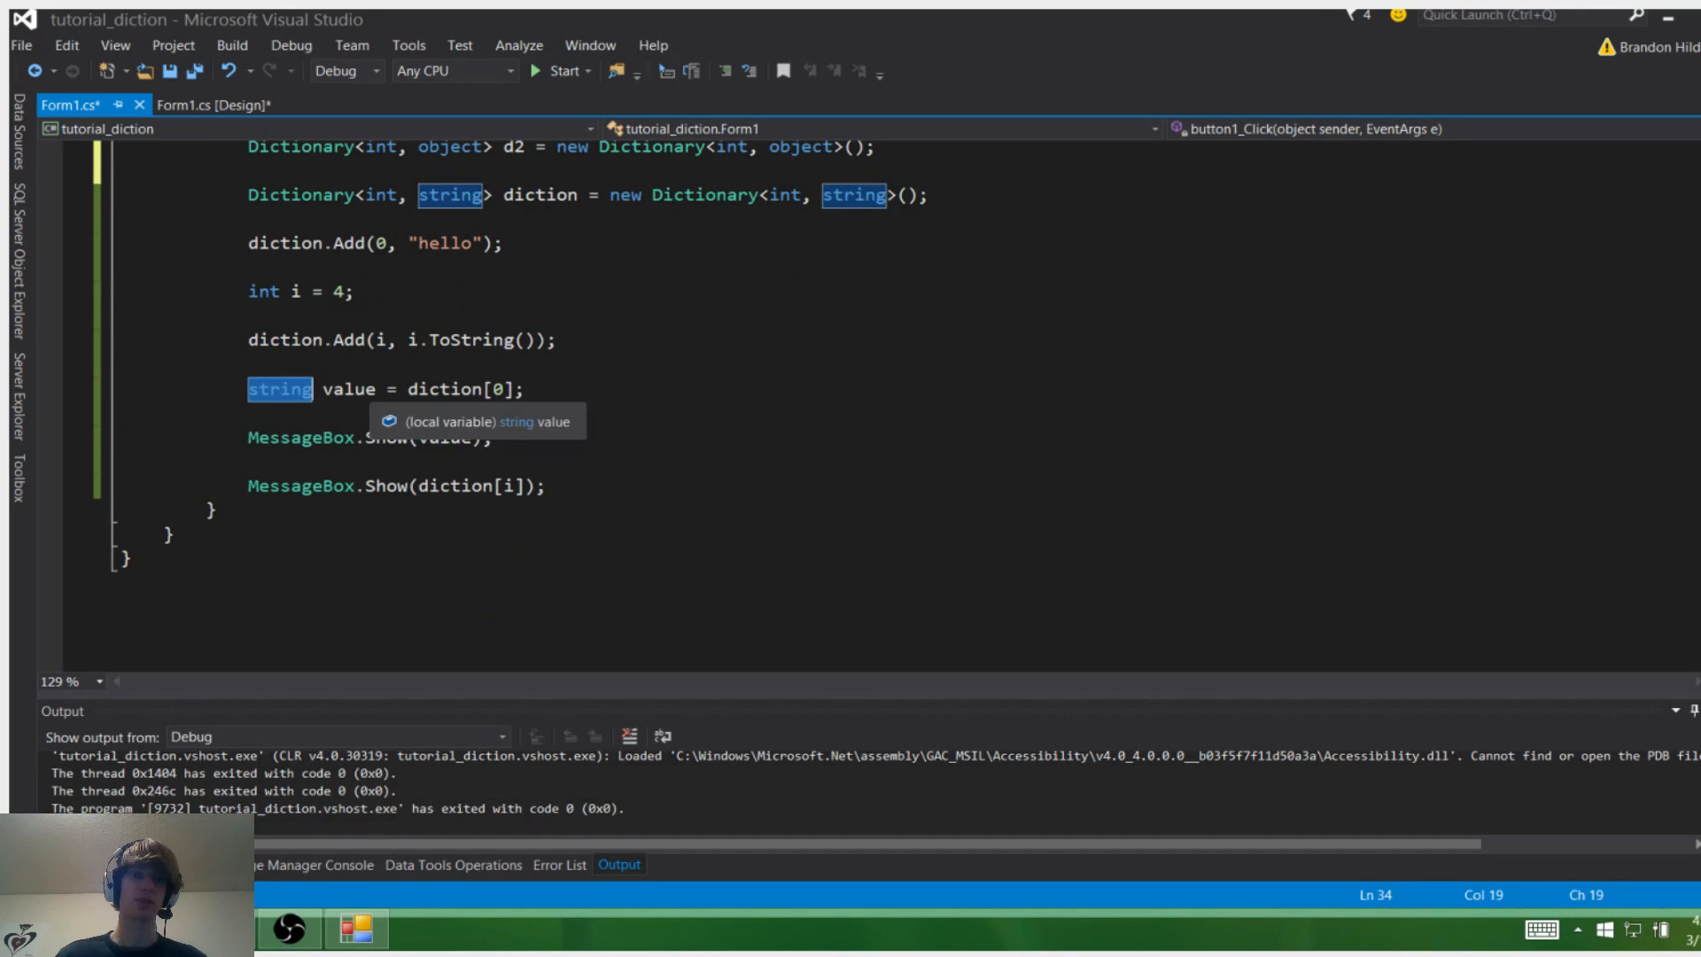
pyautogui.doubleClick(349, 388)
pyautogui.click(506, 388)
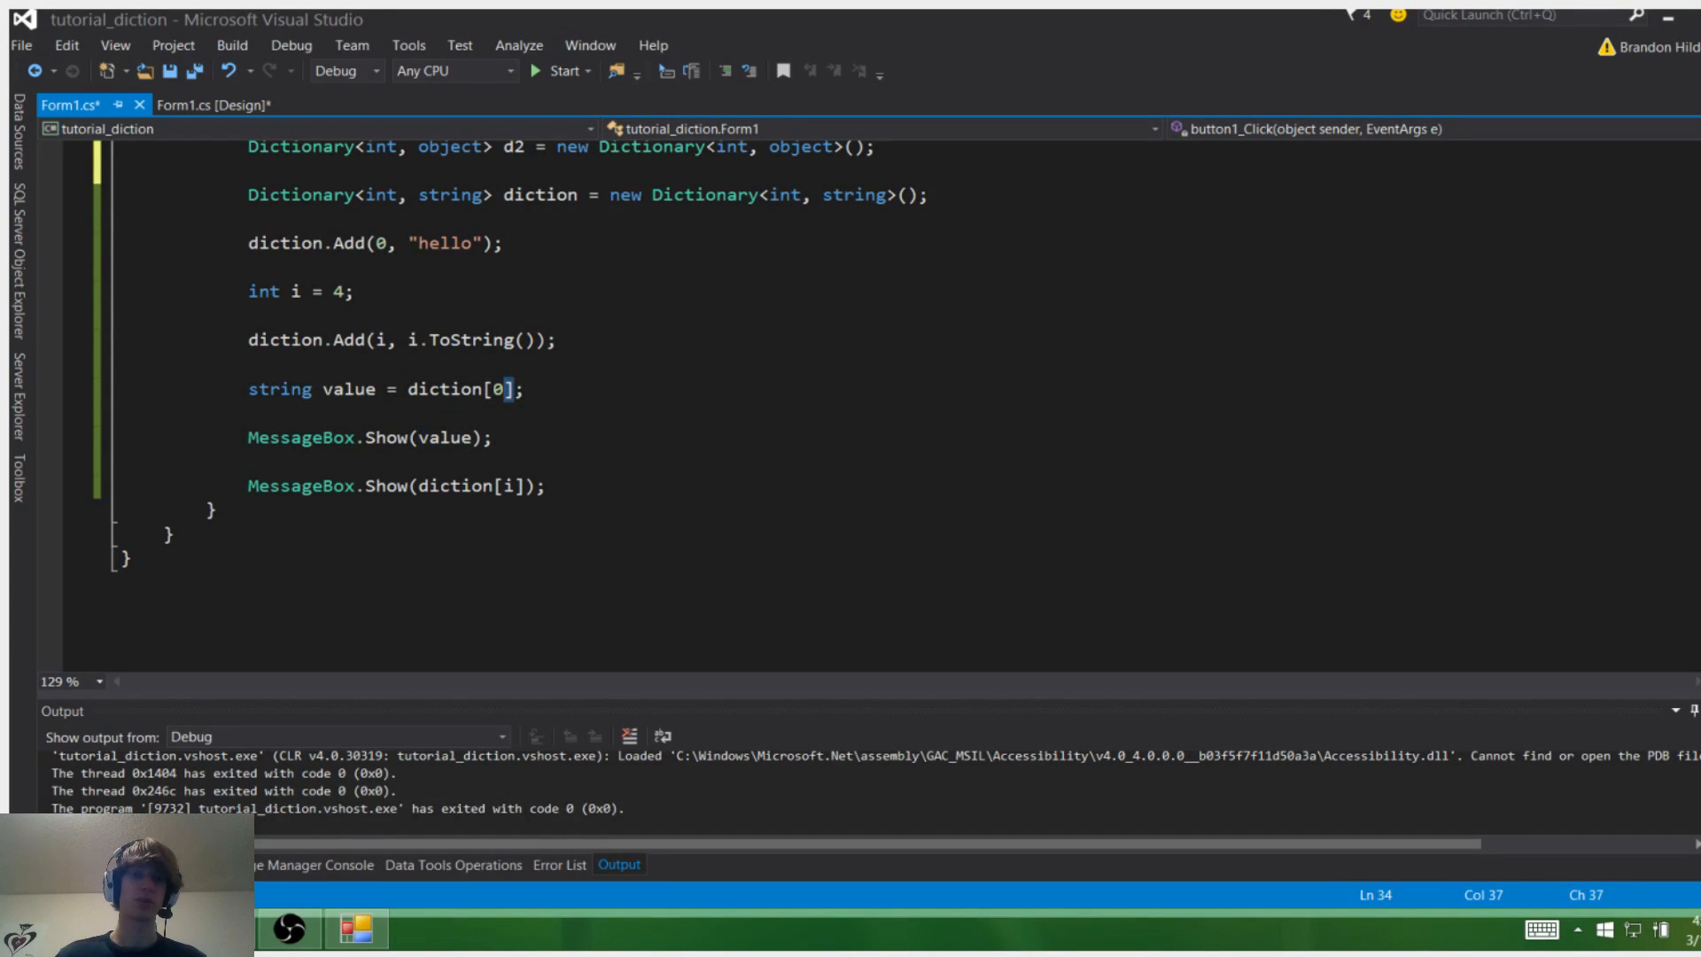
pyautogui.scroll(2, 506, 388)
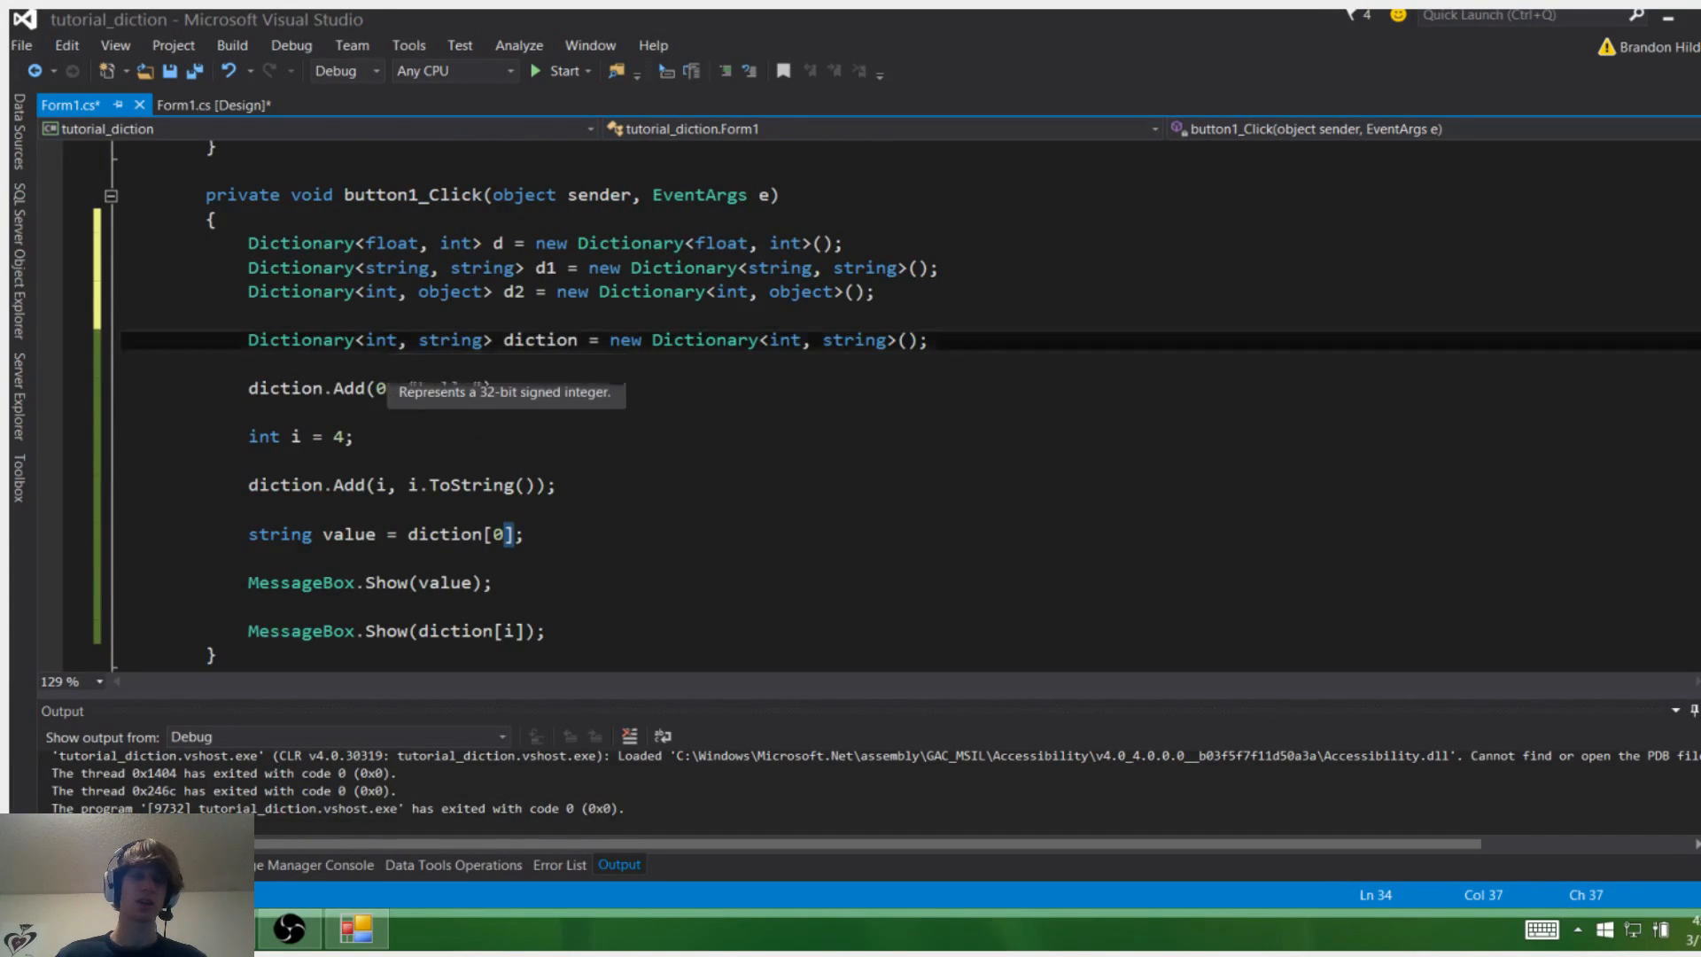
pyautogui.doubleClick(381, 338)
pyautogui.scroll(-2, 382, 339)
pyautogui.doubleClick(446, 388)
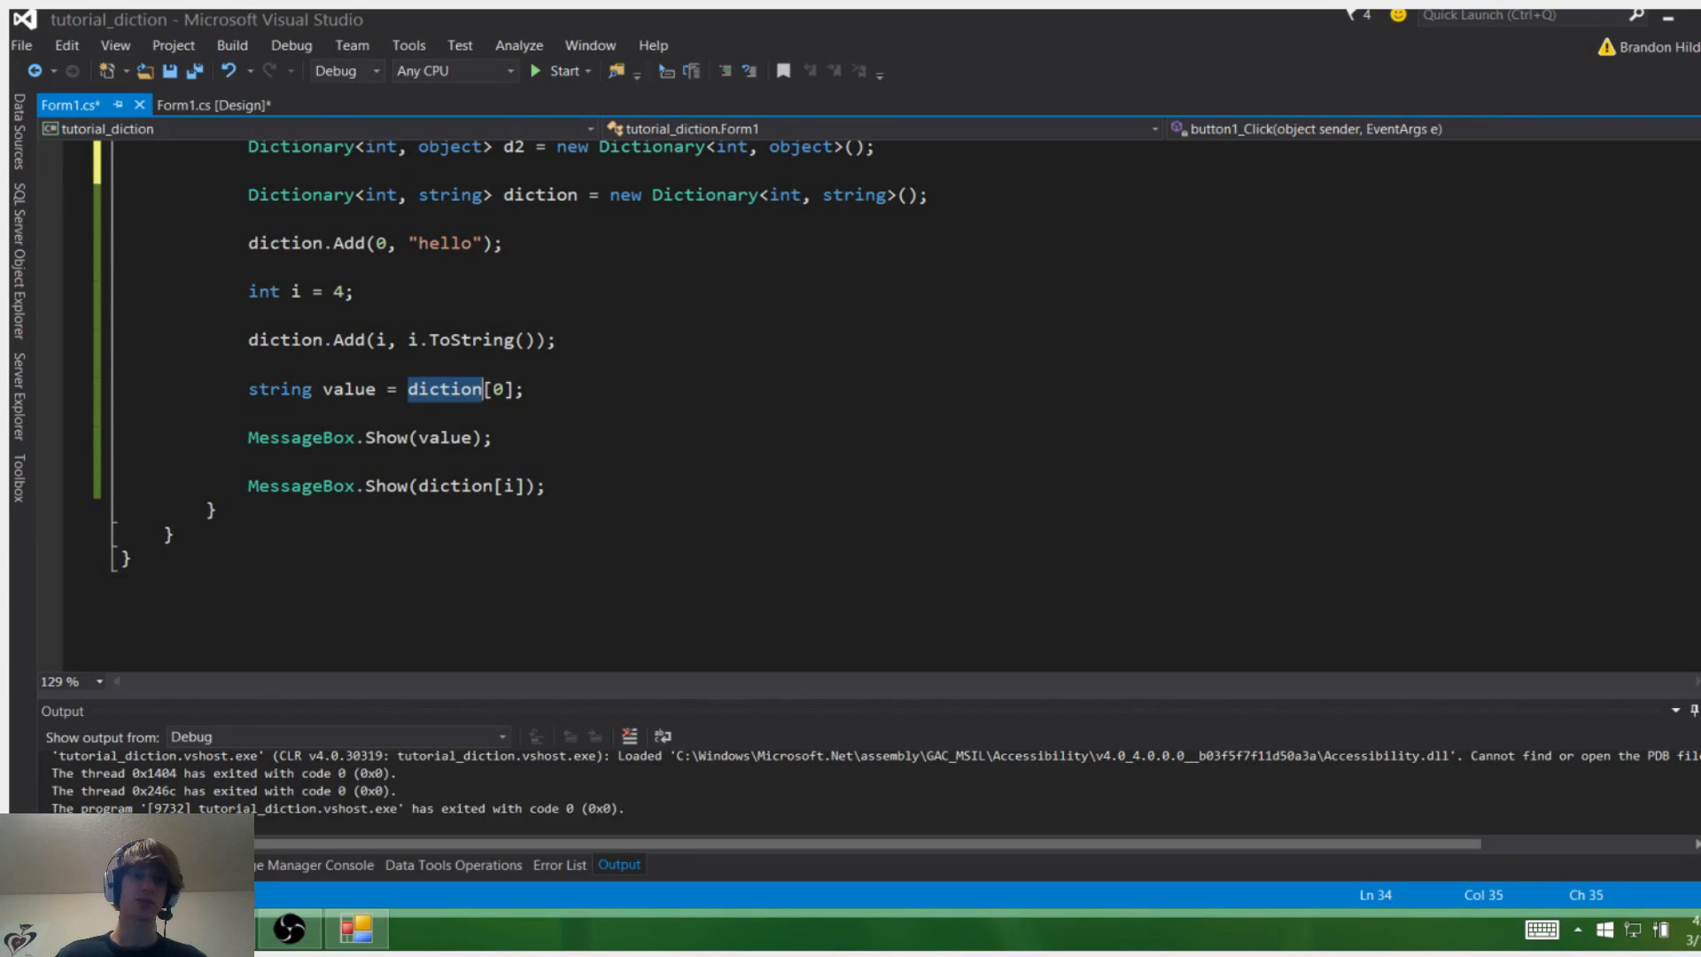
# - Highlight value, diction and the key i in the message lines, ending on the int i = 4 line
pyautogui.doubleClick(279, 388)
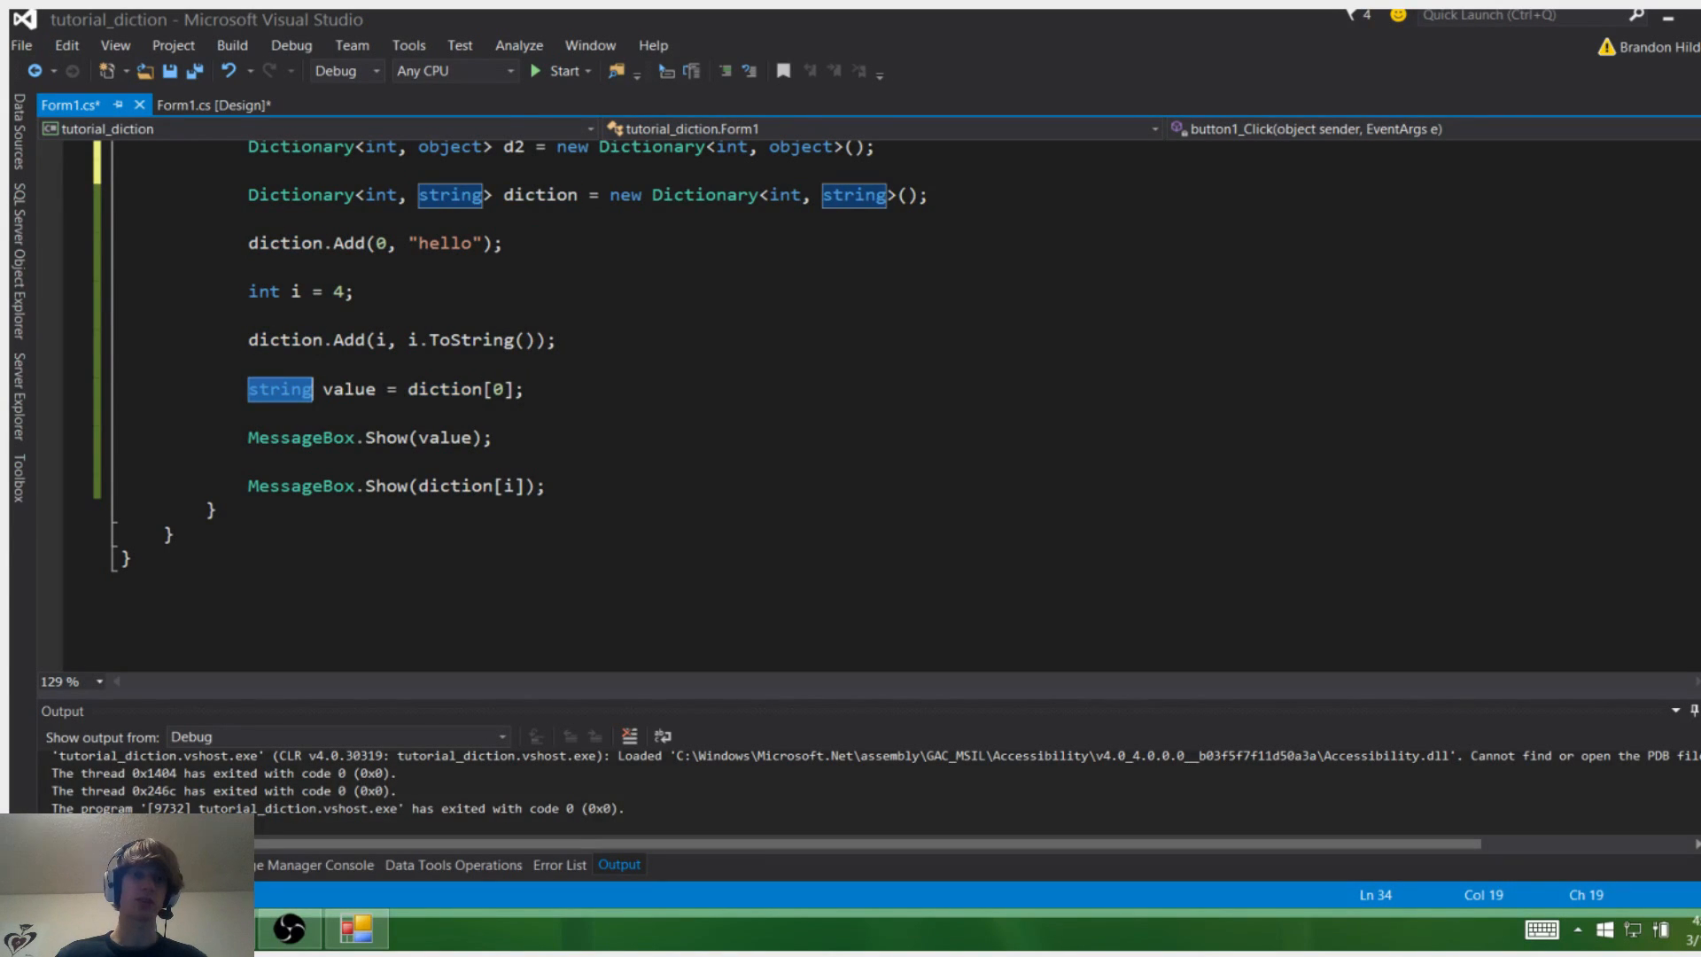
pyautogui.moveTo(531, 388); pyautogui.dragTo(247, 413)
pyautogui.click(533, 388)
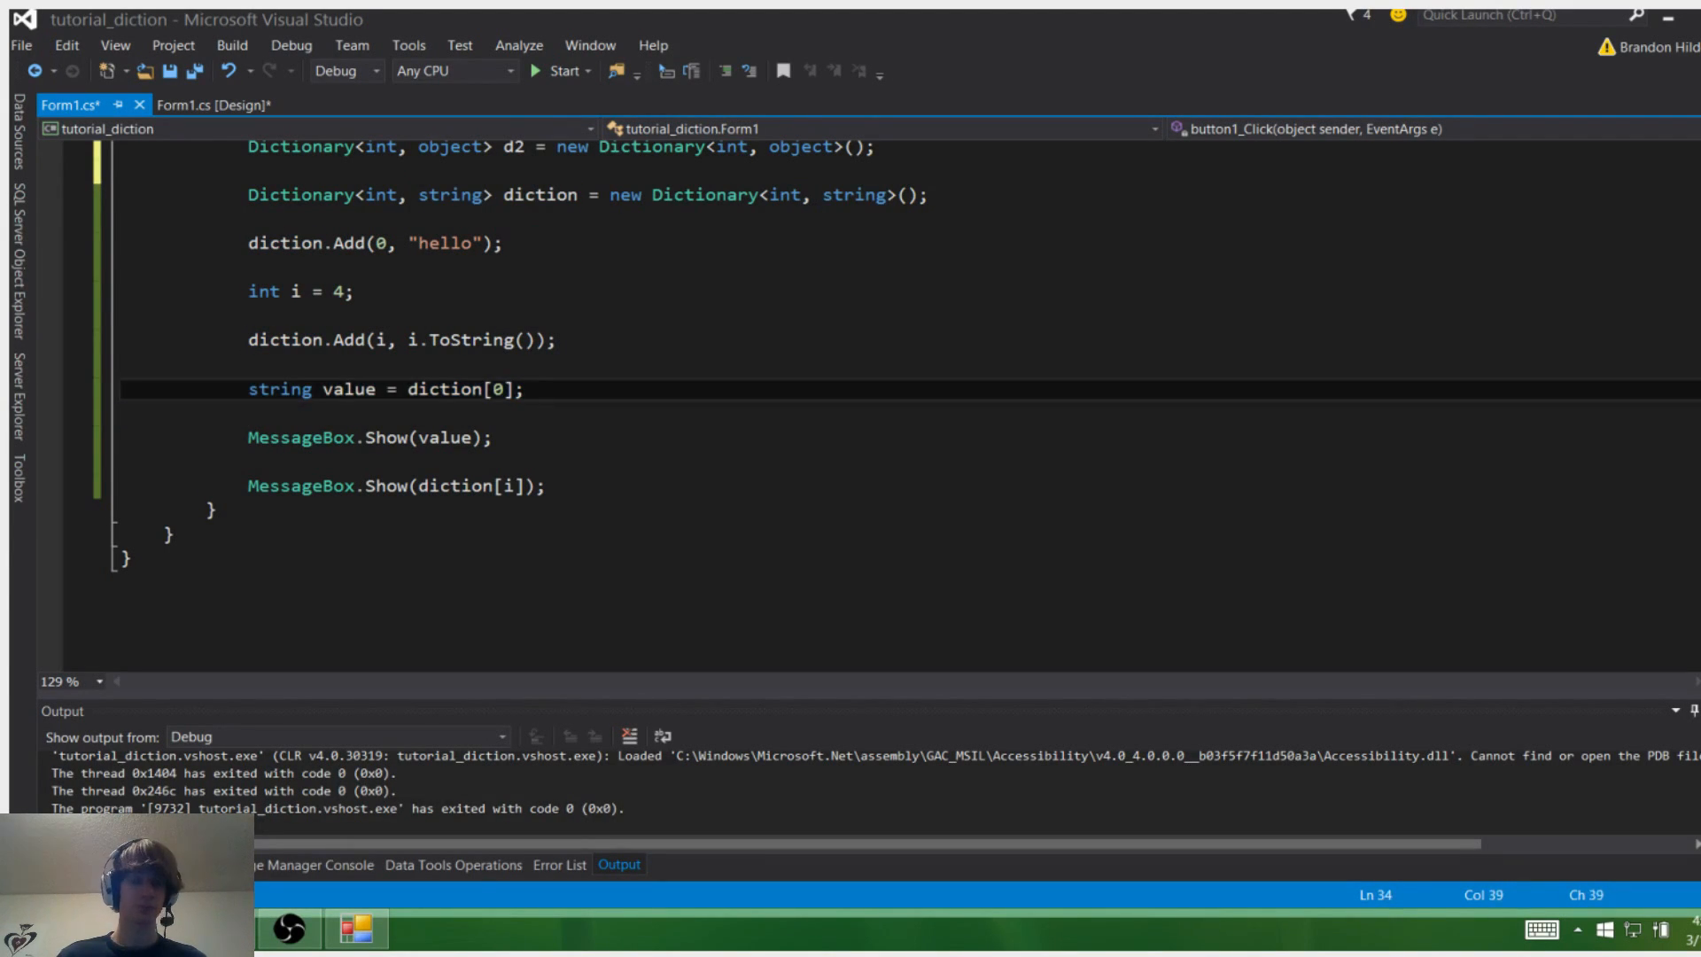
pyautogui.scroll(-3, 531, 388)
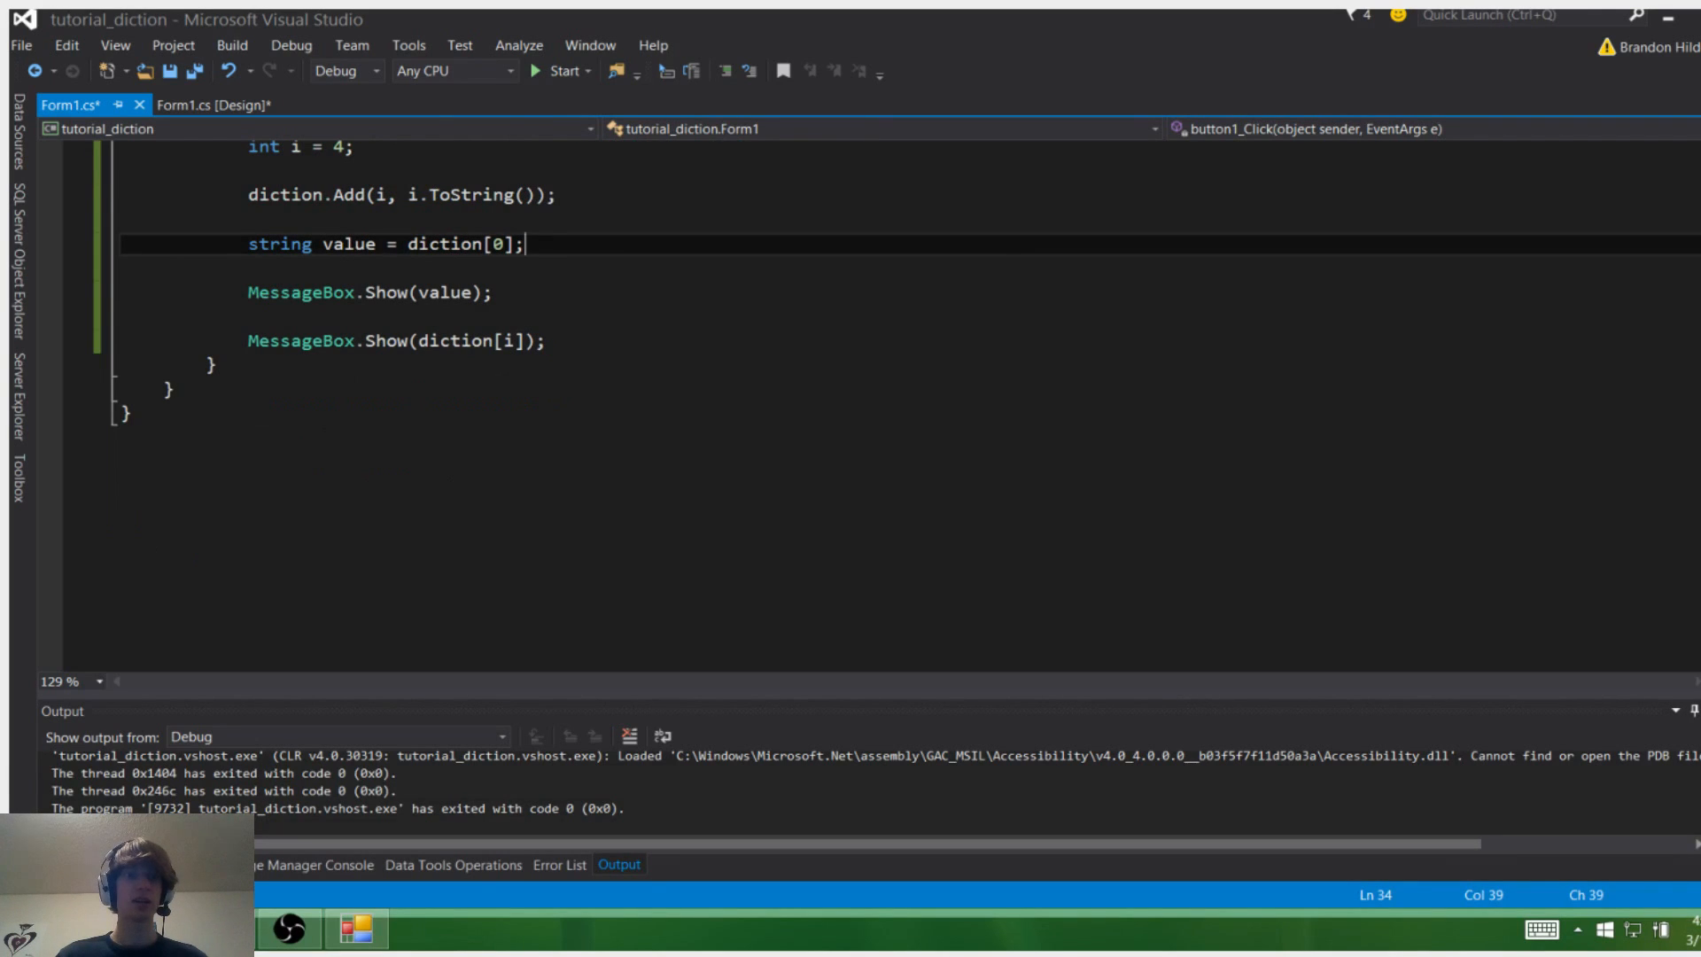
pyautogui.tripleClick(279, 293)
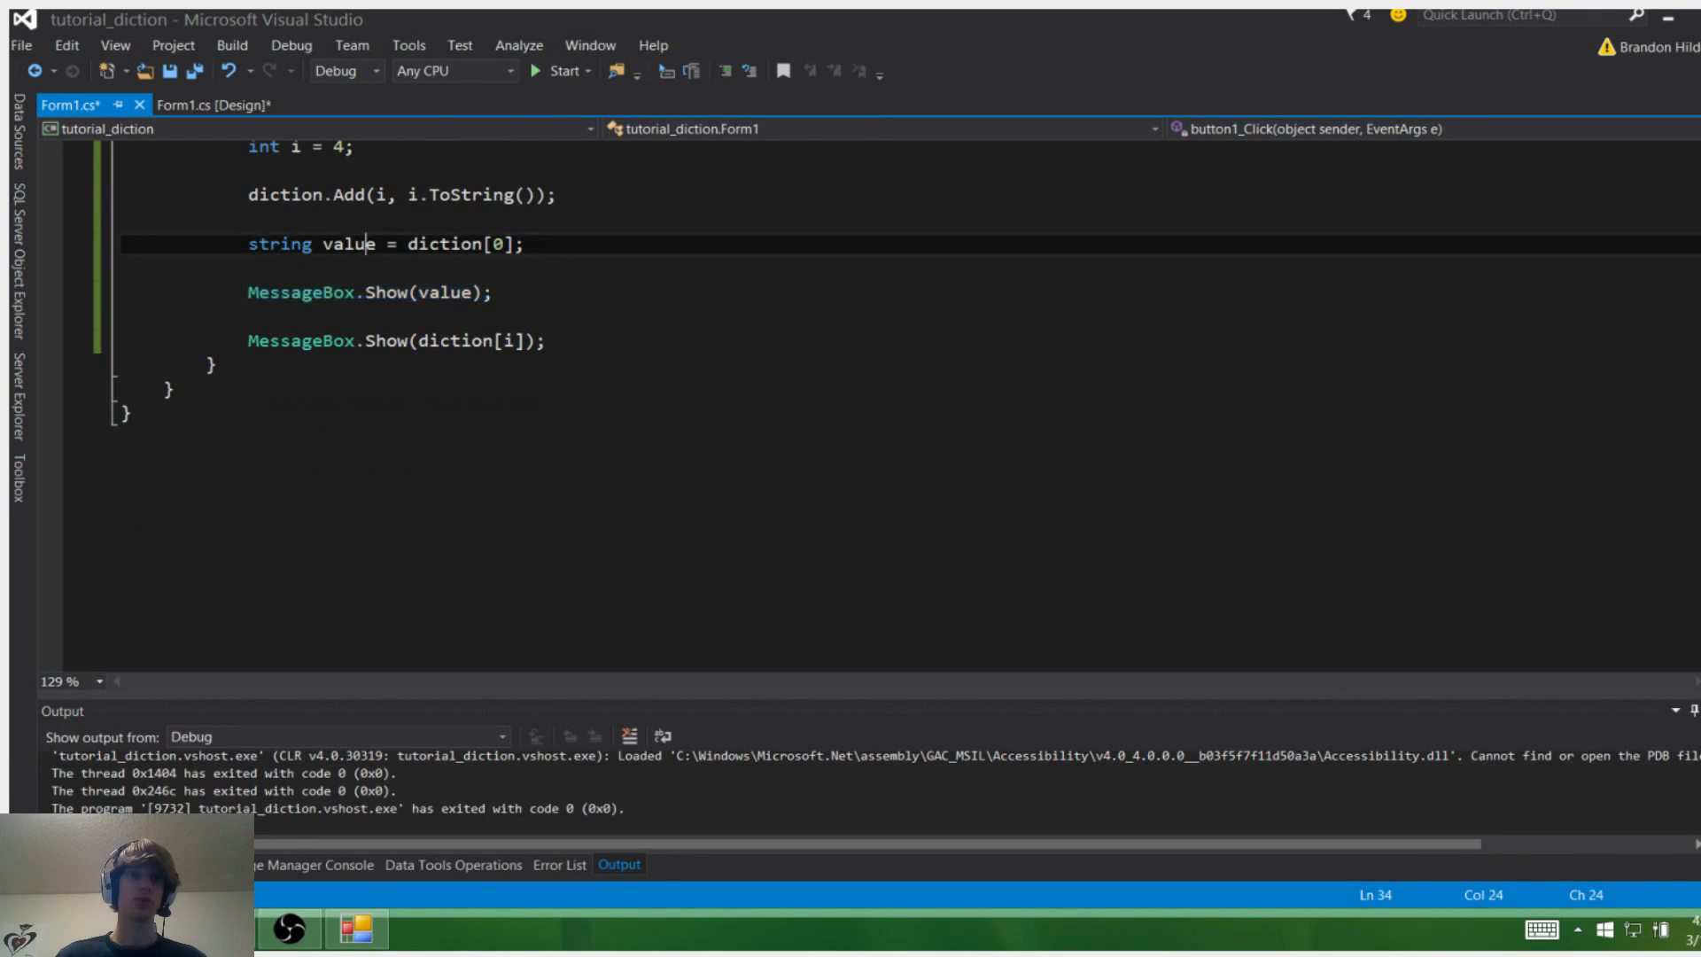
pyautogui.doubleClick(348, 244)
pyautogui.doubleClick(456, 341)
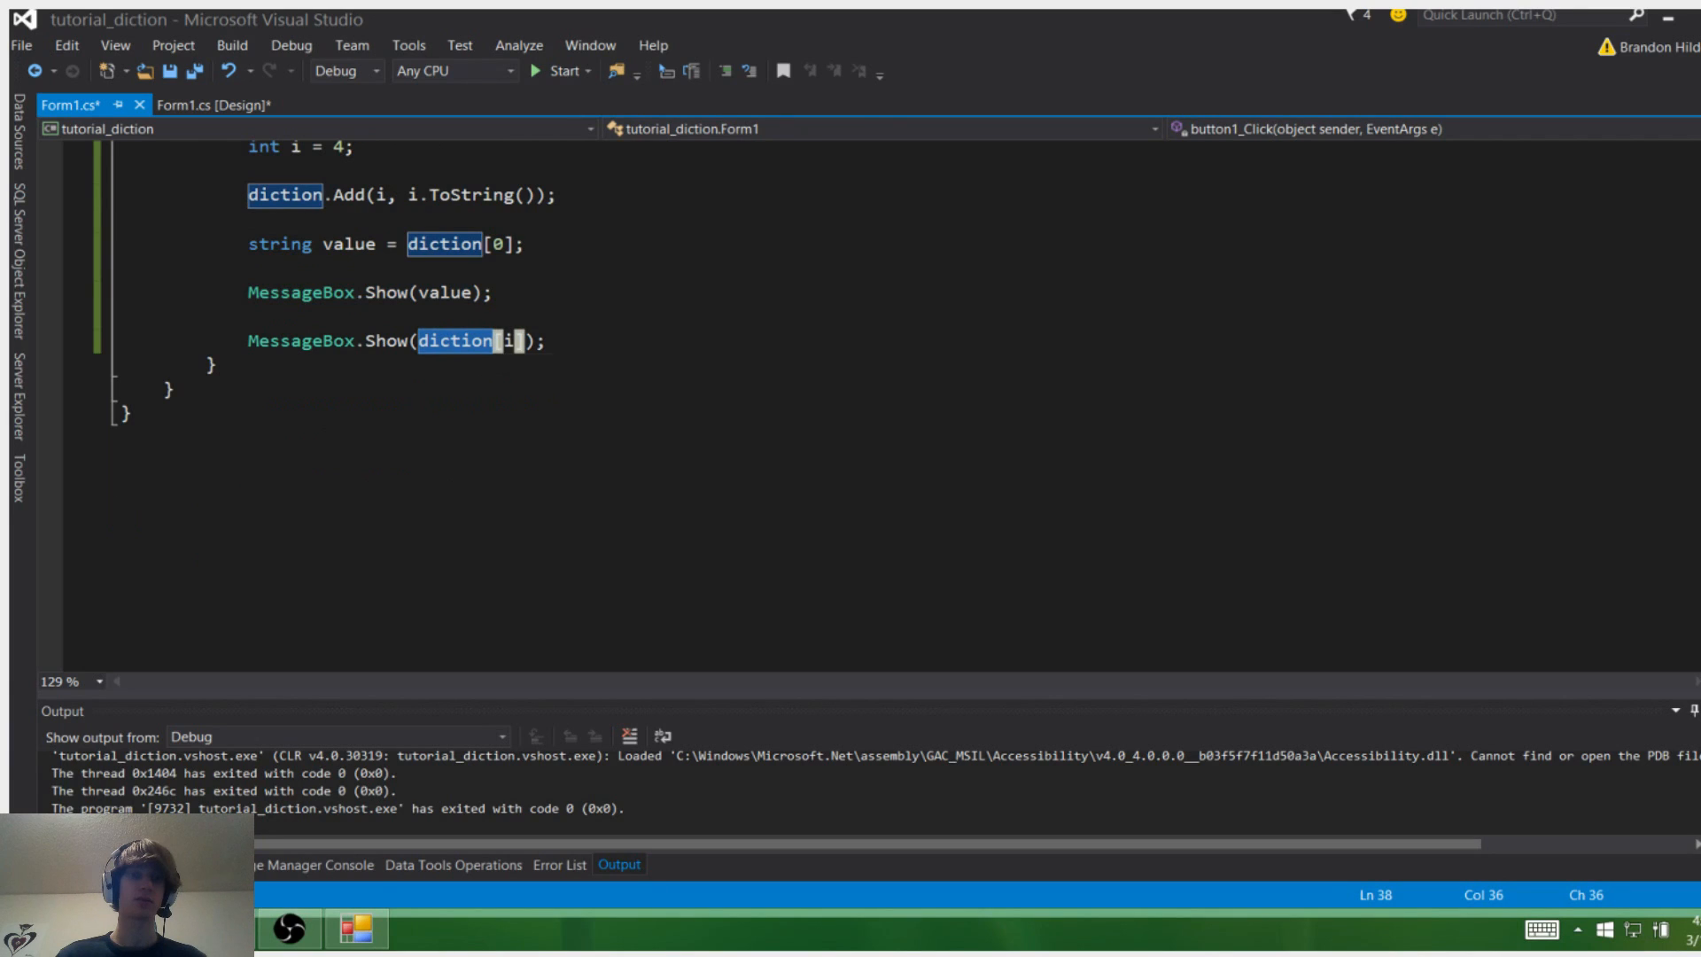
pyautogui.doubleClick(511, 340)
pyautogui.scroll(3, 510, 341)
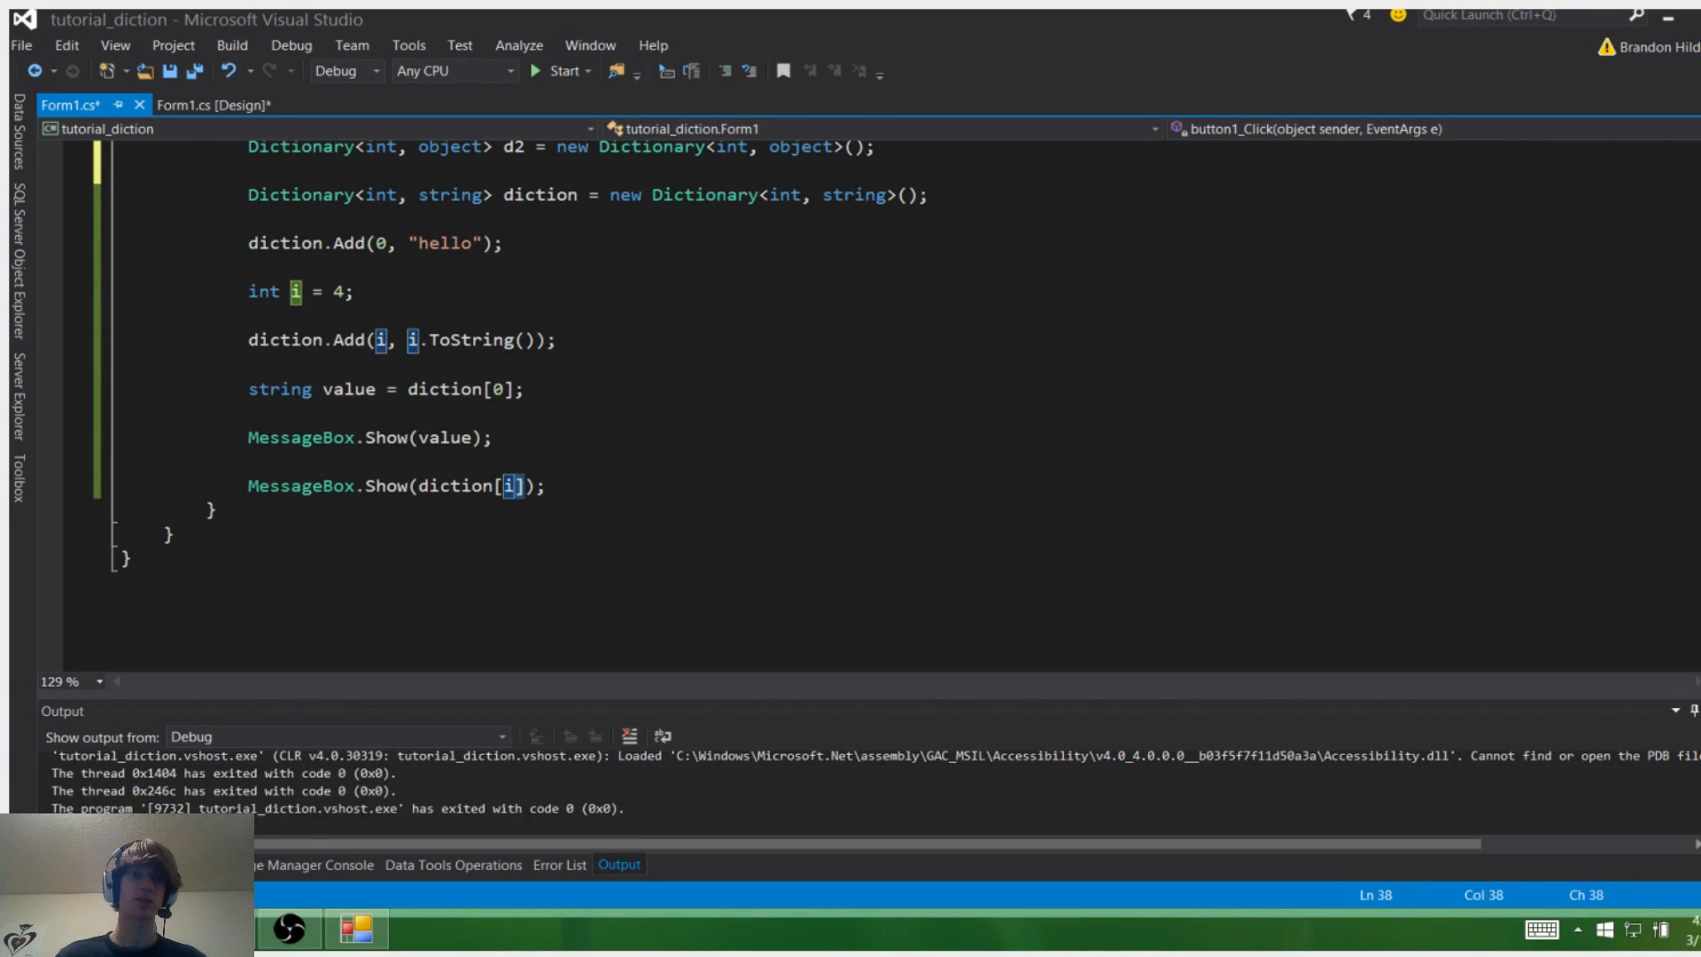
pyautogui.tripleClick(306, 291)
# - Run with F5, click button1 to show hello then 4, and close Form1 to stop debugging
pyautogui.press('F5')
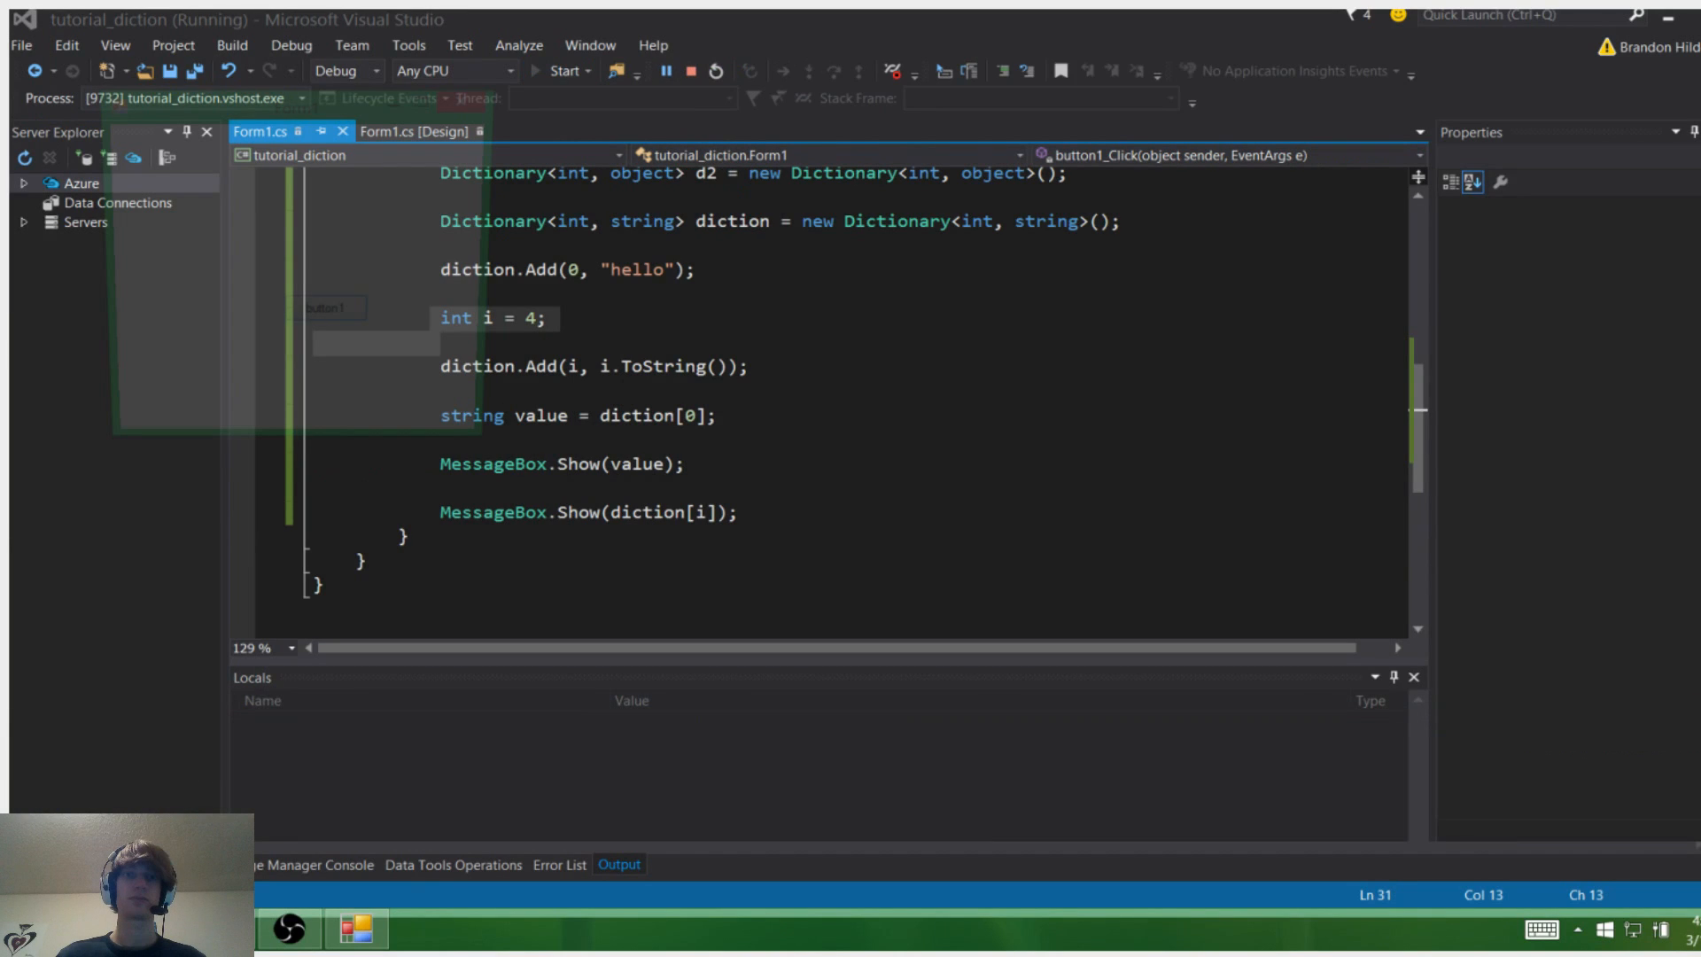
pyautogui.moveTo(292, 100); pyautogui.dragTo(498, 170)
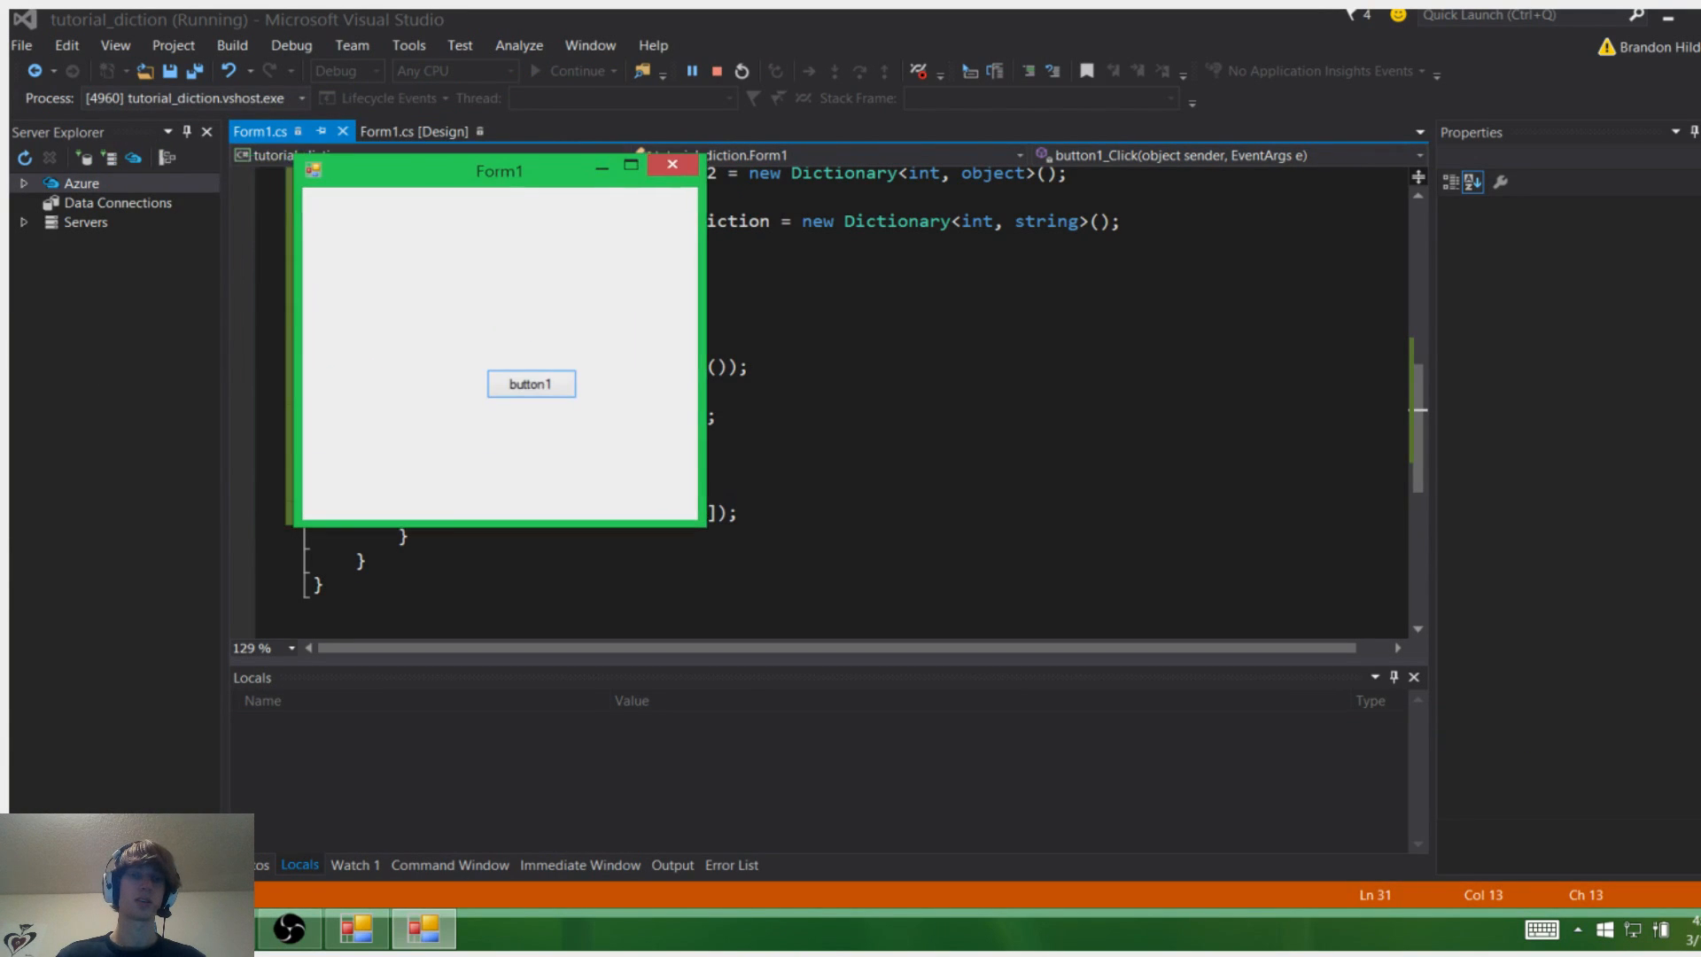
pyautogui.click(529, 382)
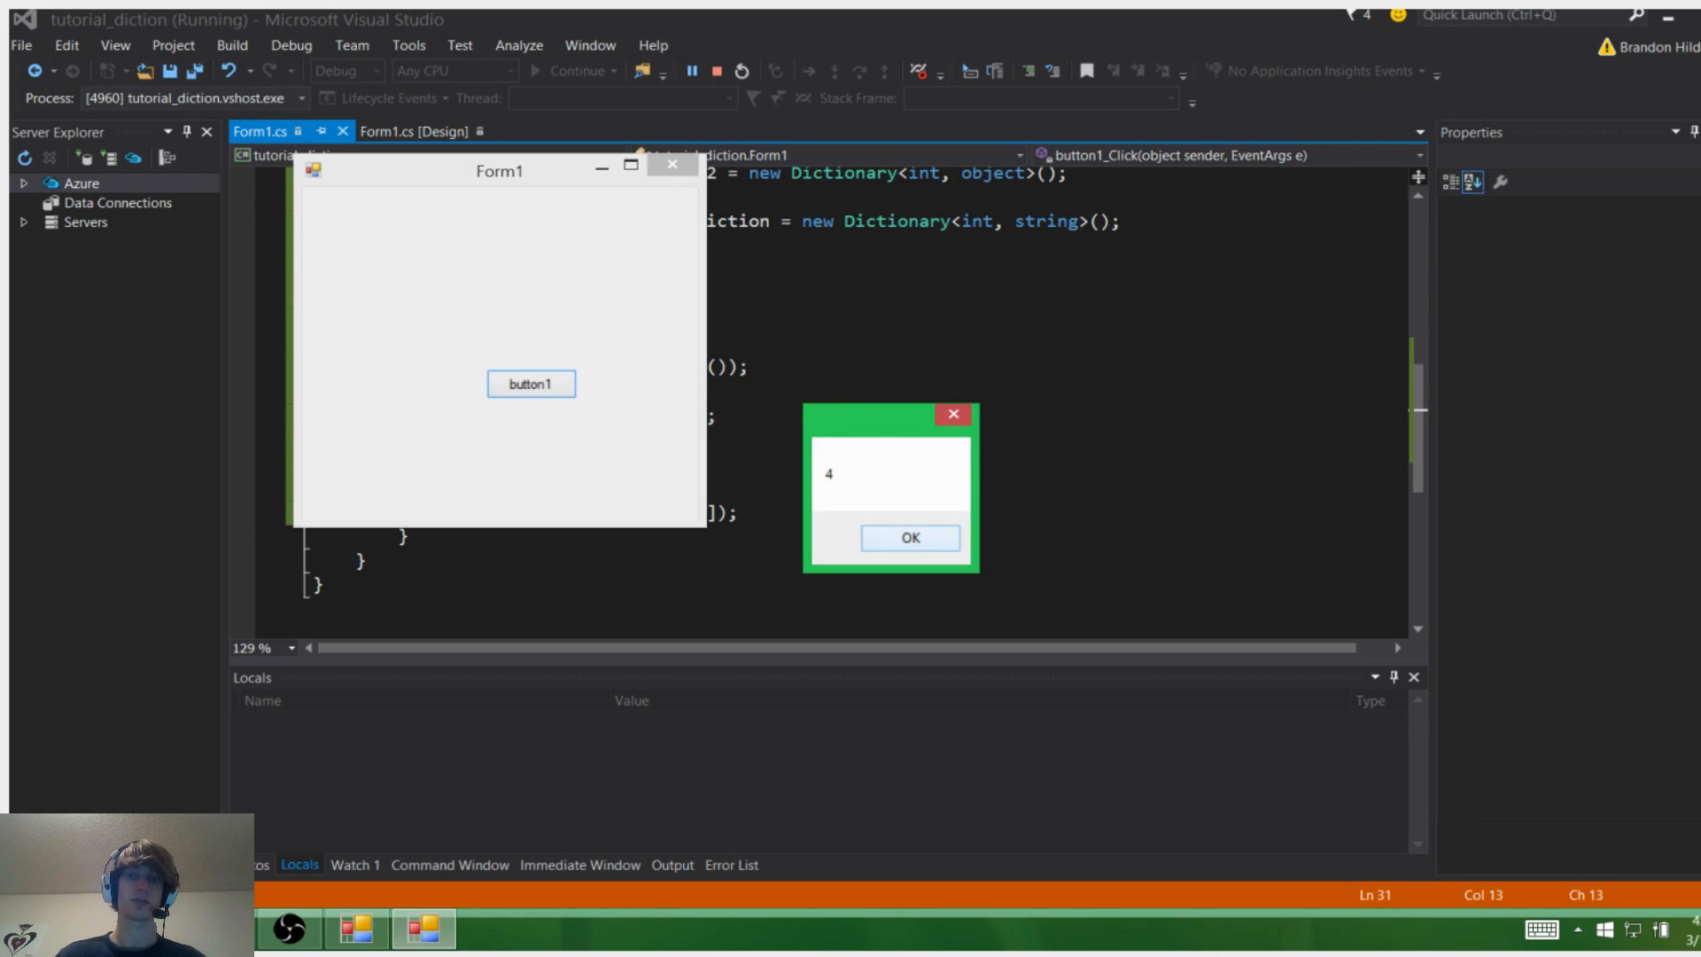
pyautogui.click(910, 537)
pyautogui.click(670, 167)
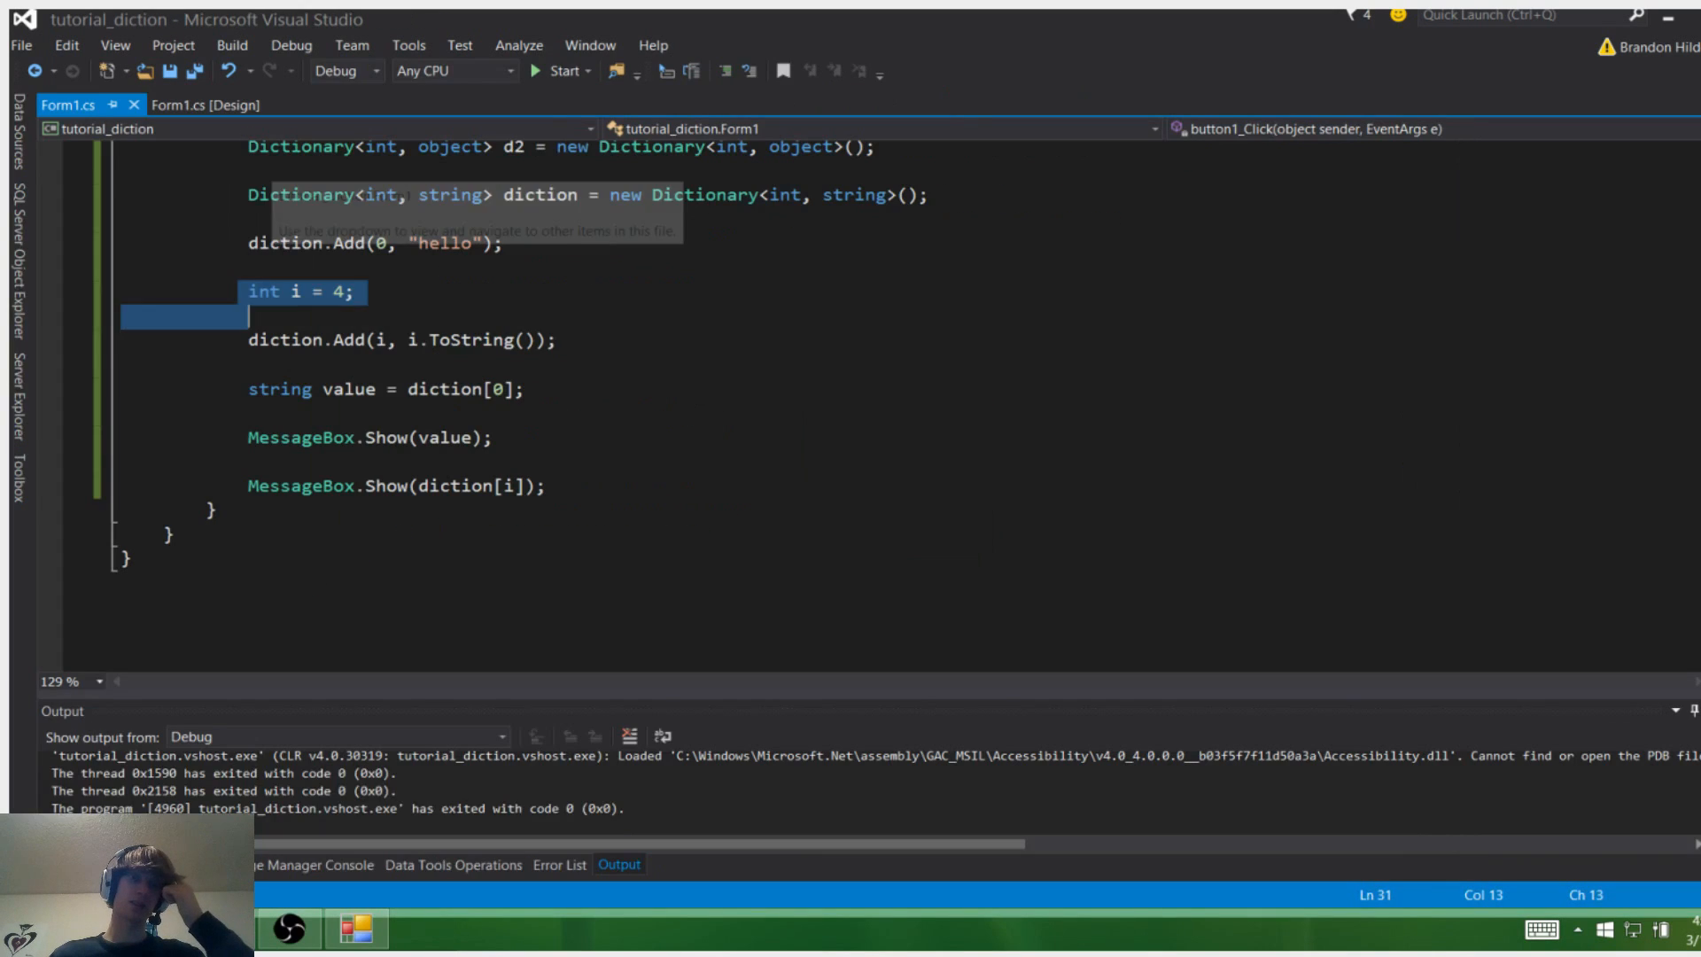
pyautogui.click(355, 292)
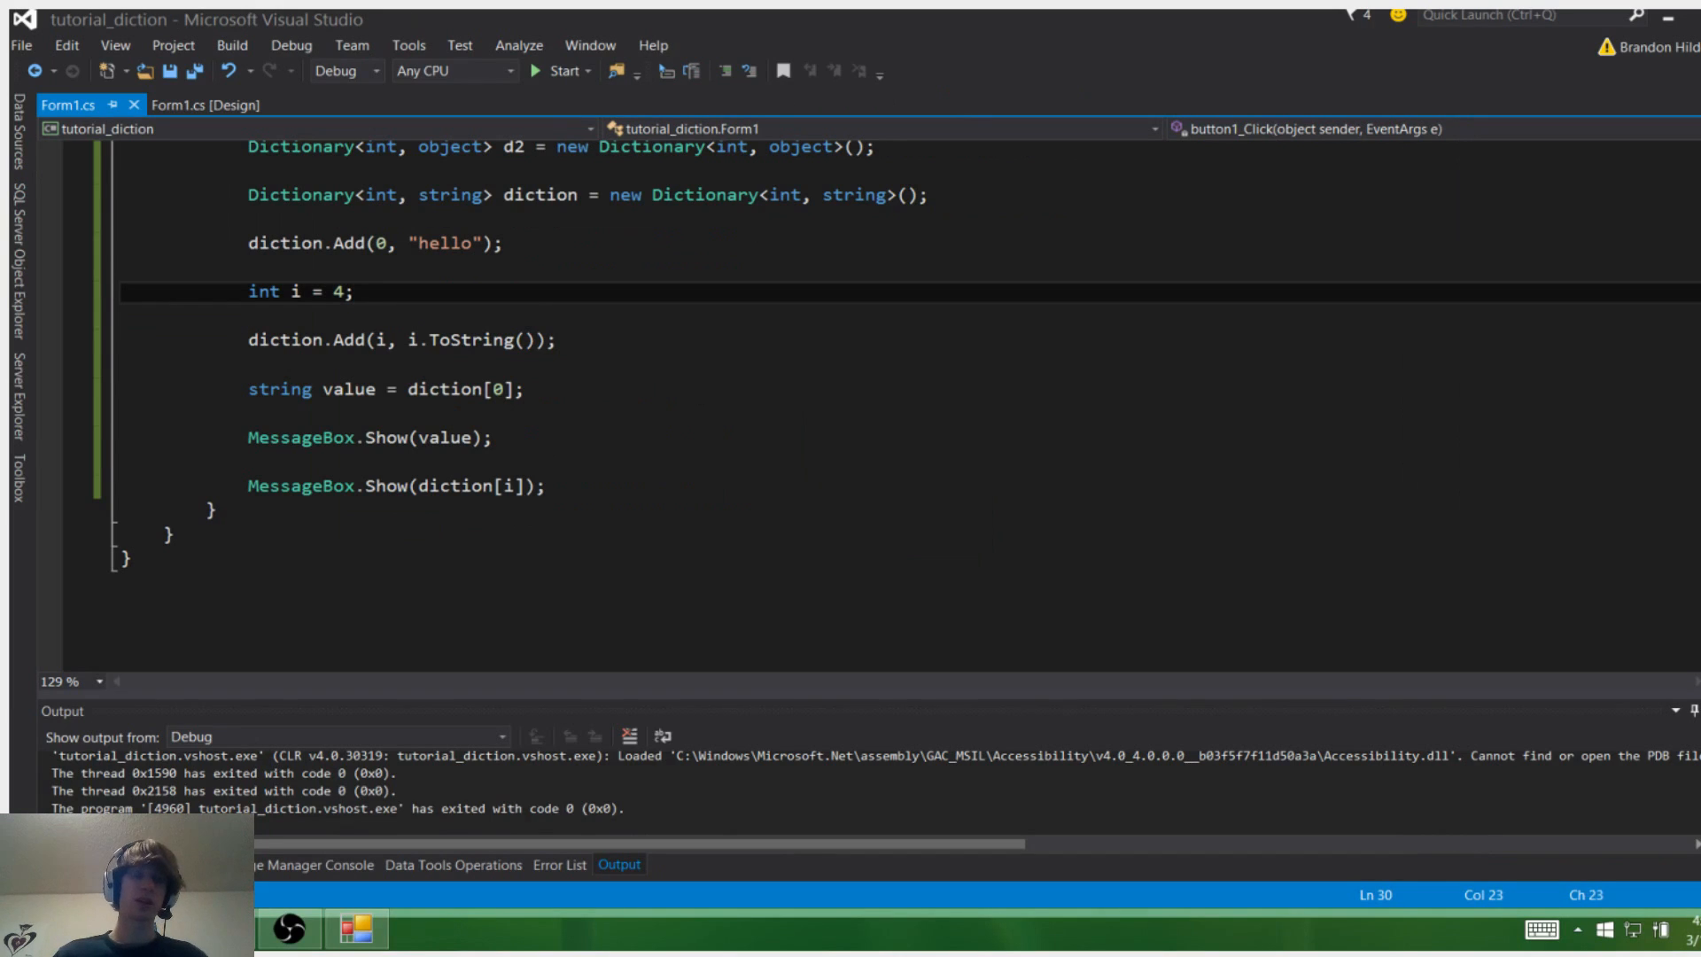
pyautogui.scroll(3, 638, 346)
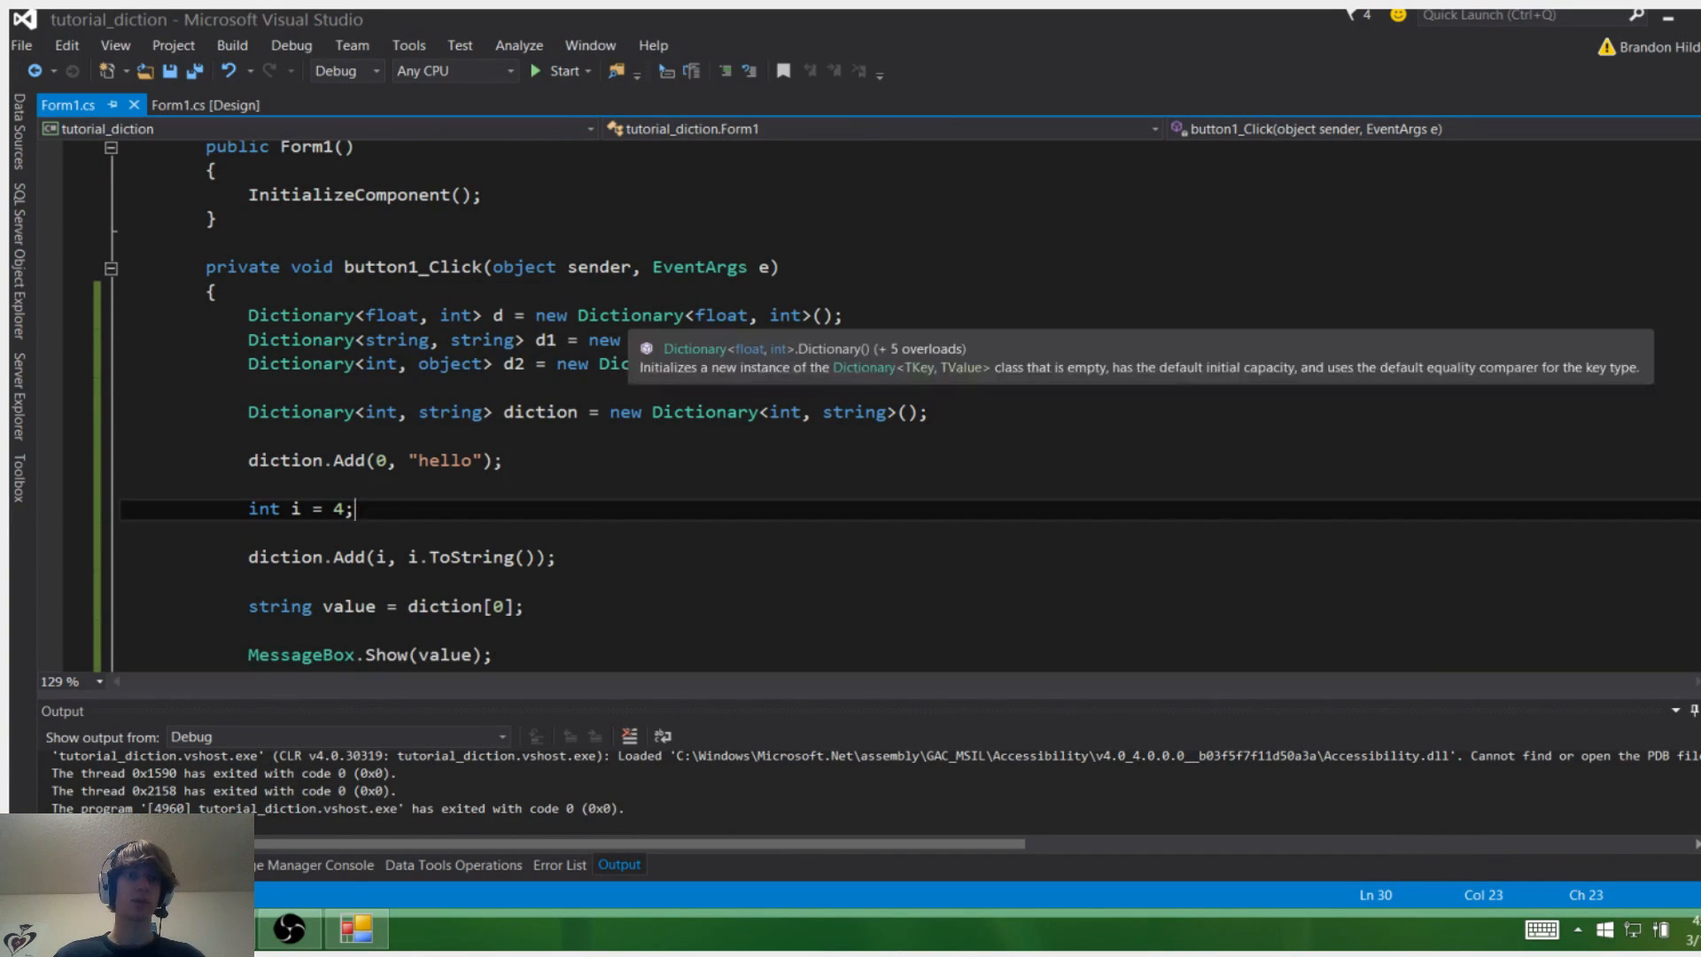
pyautogui.scroll(-1, 637, 399)
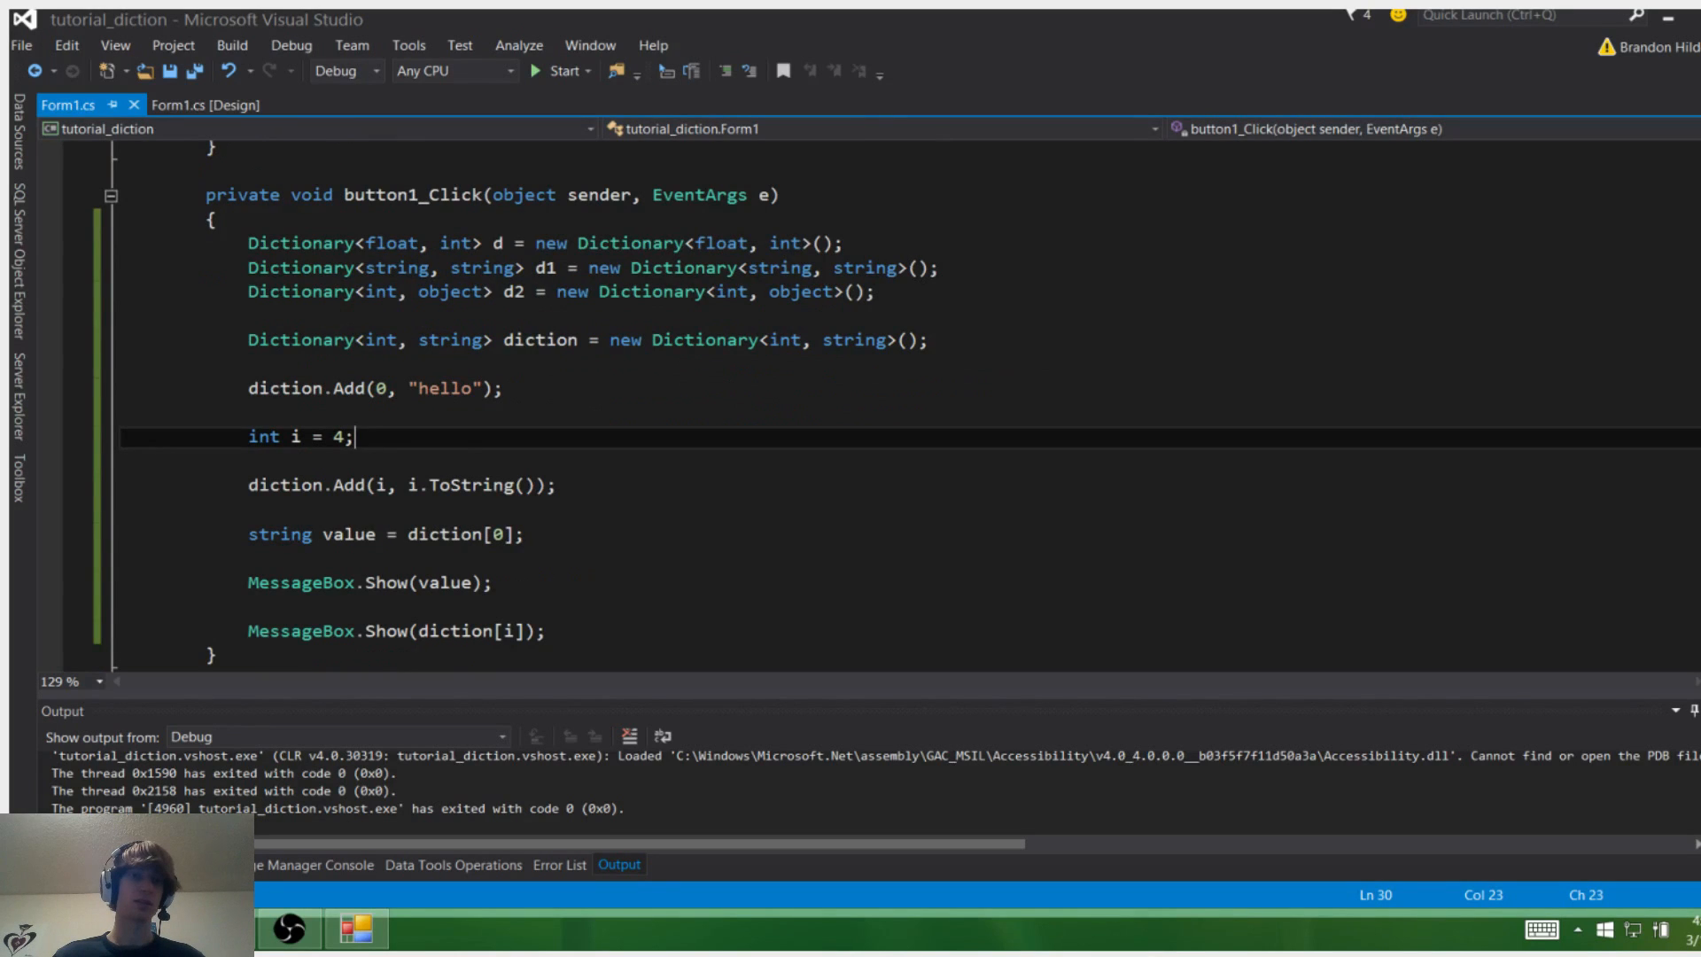
pyautogui.scroll(2, 637, 398)
pyautogui.scroll(-2, 638, 399)
pyautogui.scroll(1, 638, 400)
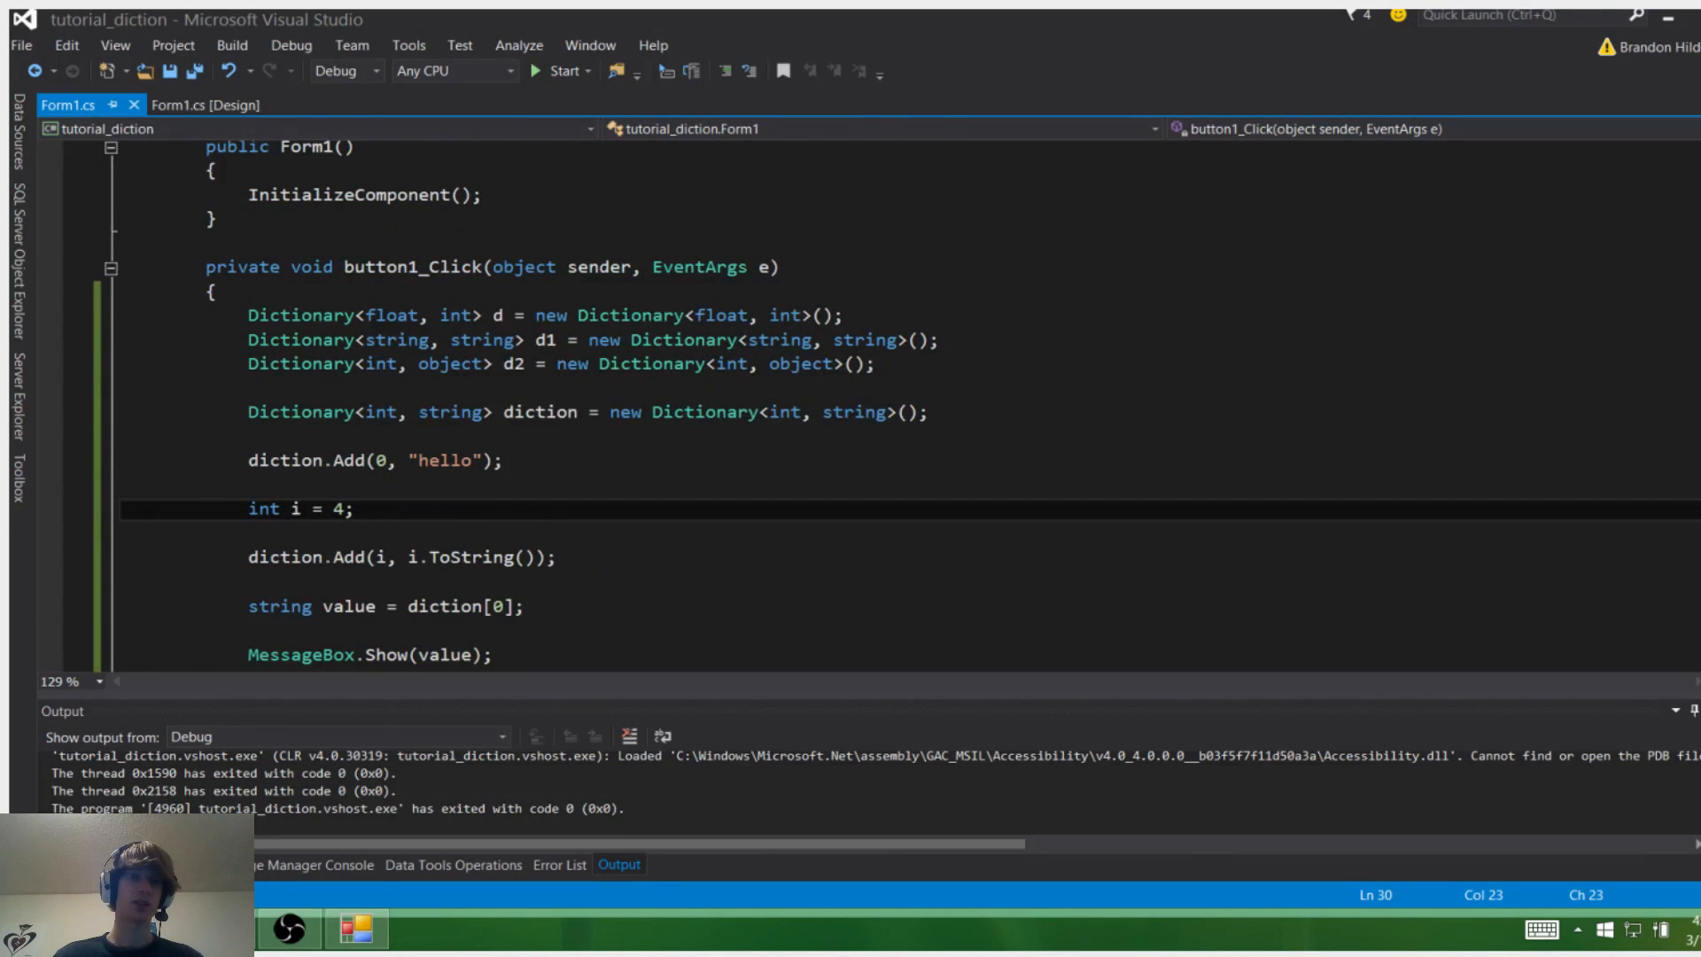